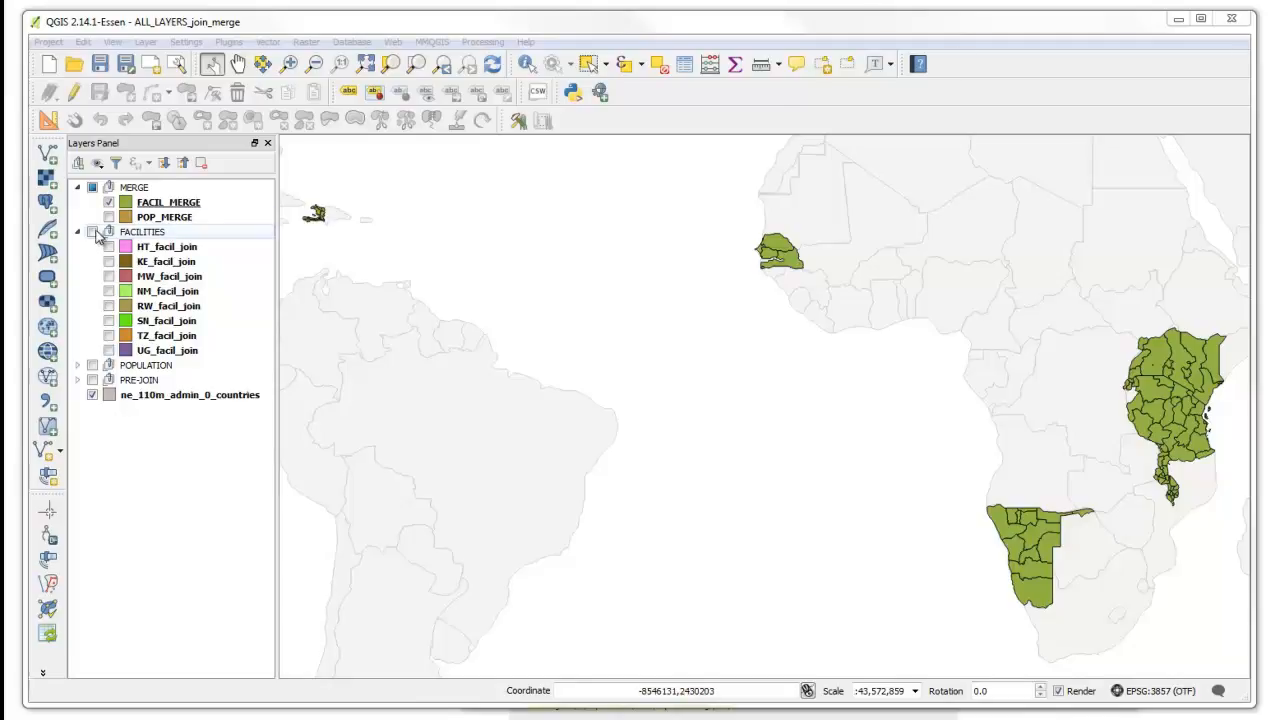
# - Compare the separate FACILITIES country layers with the merged FACIL_MERGE layer by switching their visibility back and forth
pyautogui.click(92, 231)
pyautogui.click(108, 202)
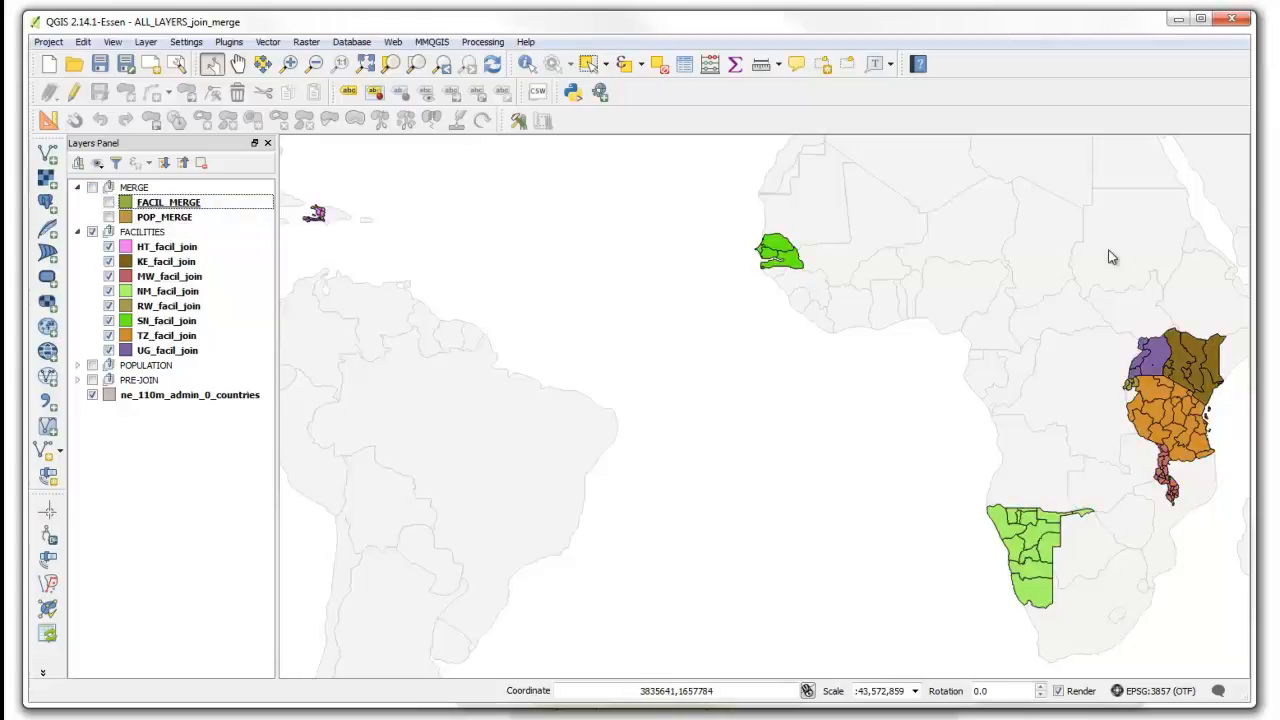
pyautogui.click(92, 231)
pyautogui.click(108, 202)
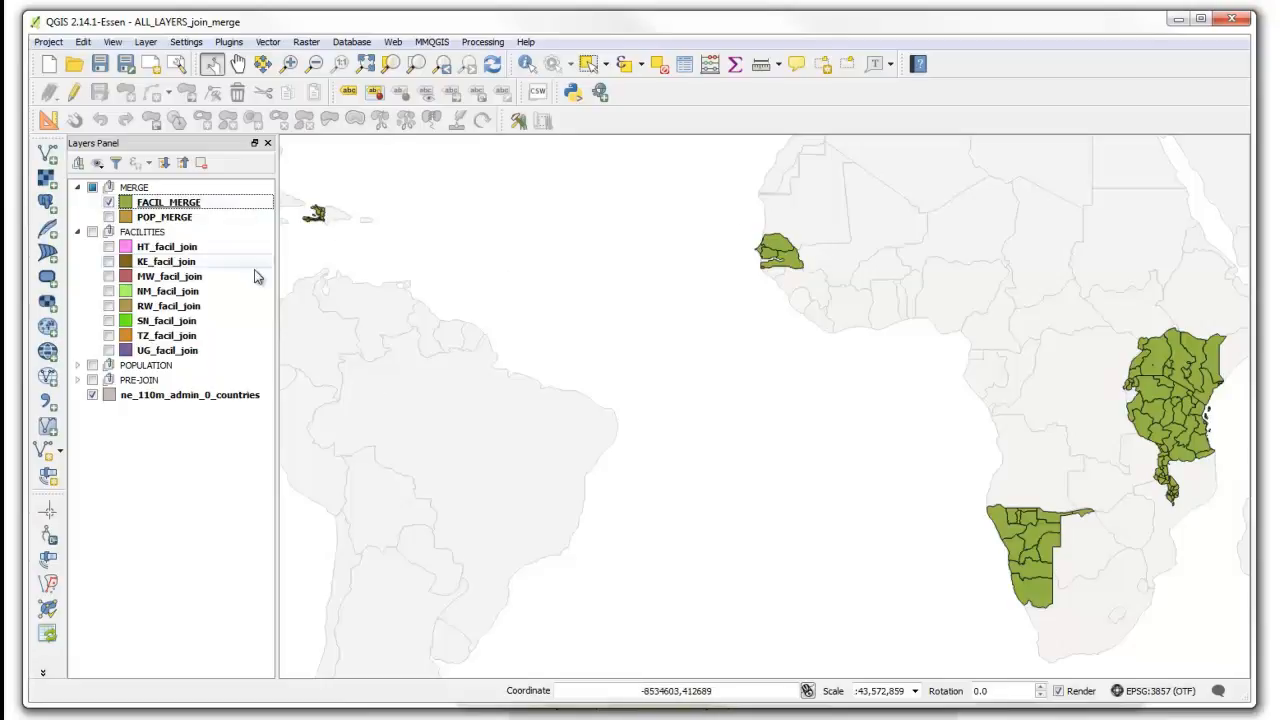
# - Inspect the FACIL_MERGE attribute table sorted by UNIQ_ID, including its sq_km and pop_dens fields, and close it
pyautogui.click(170, 202)
pyautogui.rightClick(171, 202)
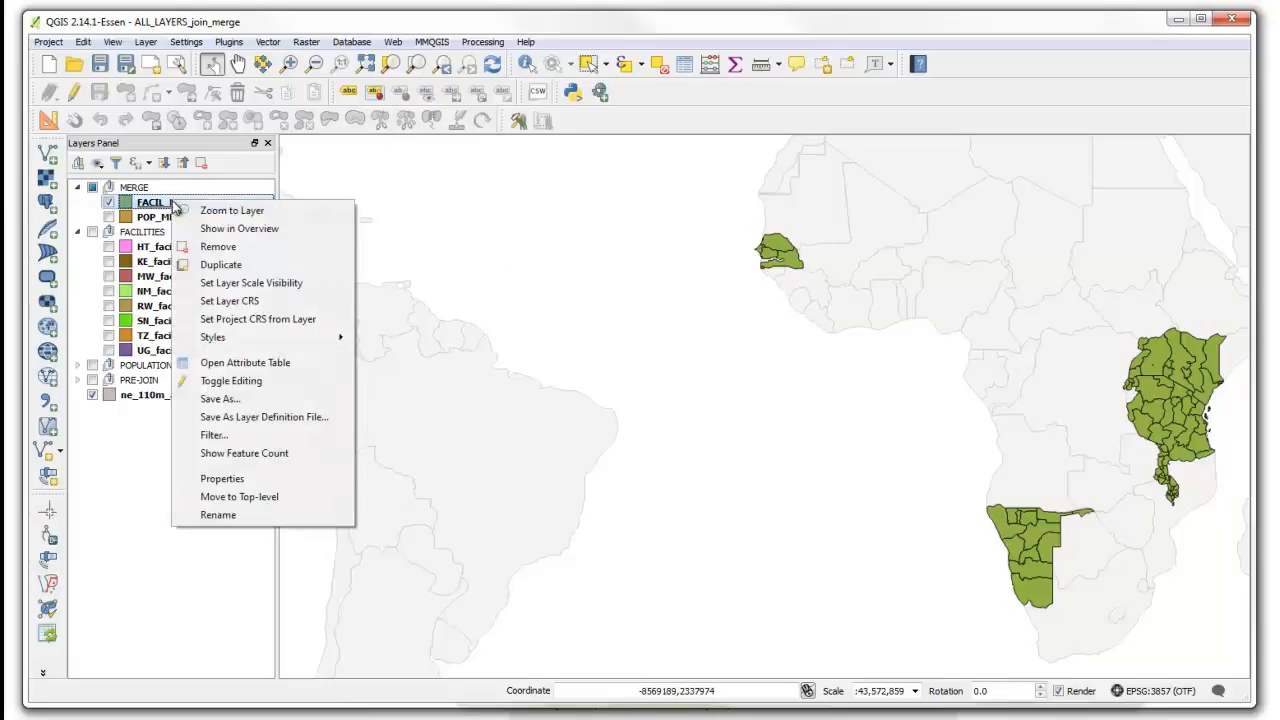
pyautogui.click(236, 363)
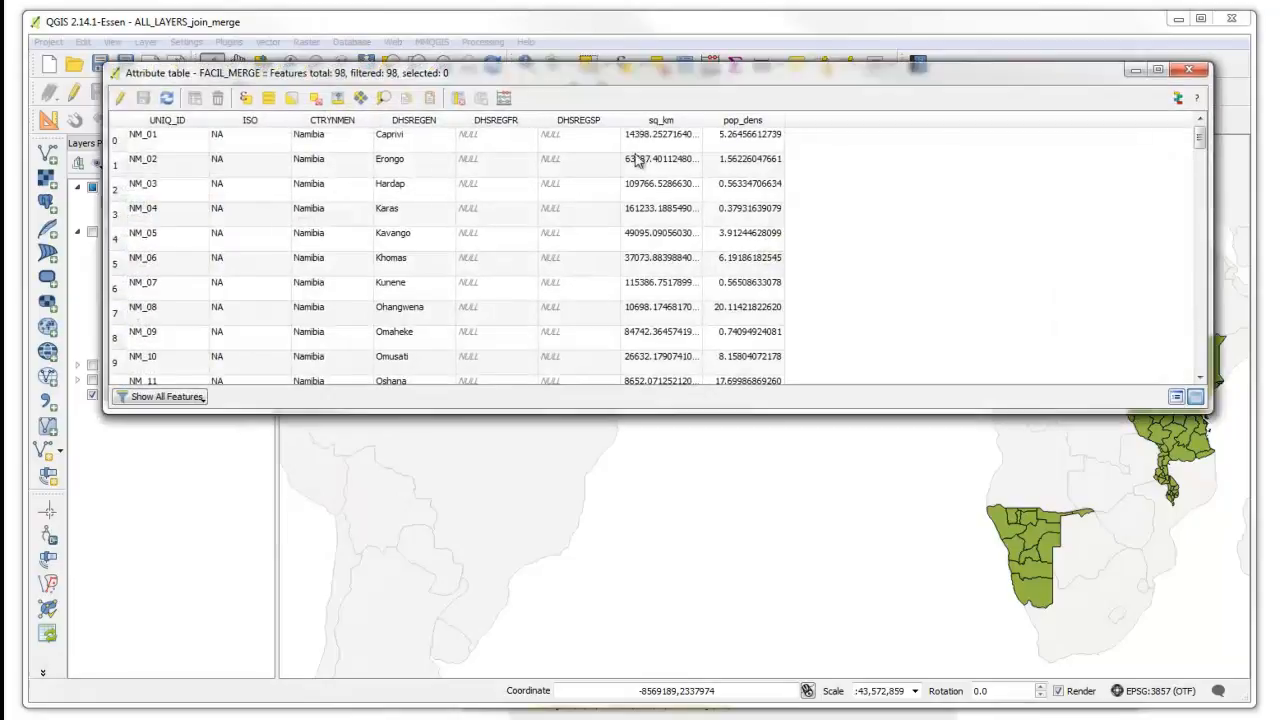
pyautogui.moveTo(1199, 140); pyautogui.dragTo(1163, 116)
pyautogui.click(165, 121)
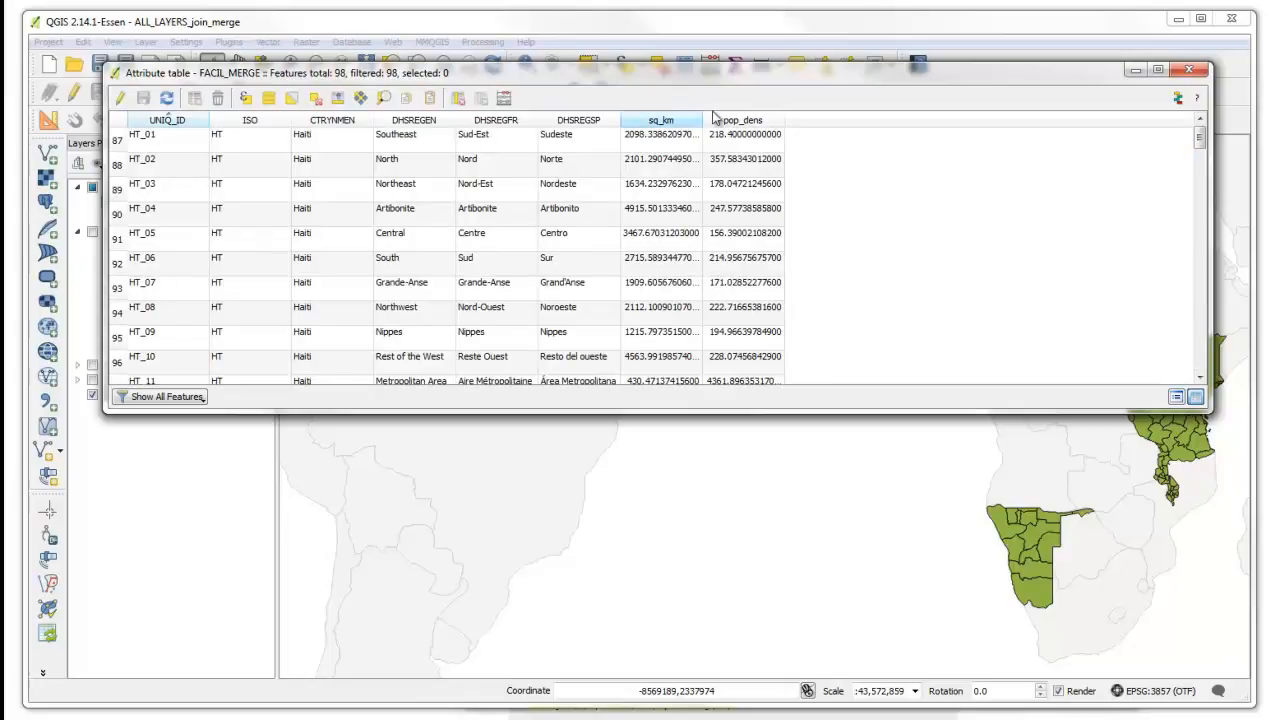
pyautogui.click(1188, 72)
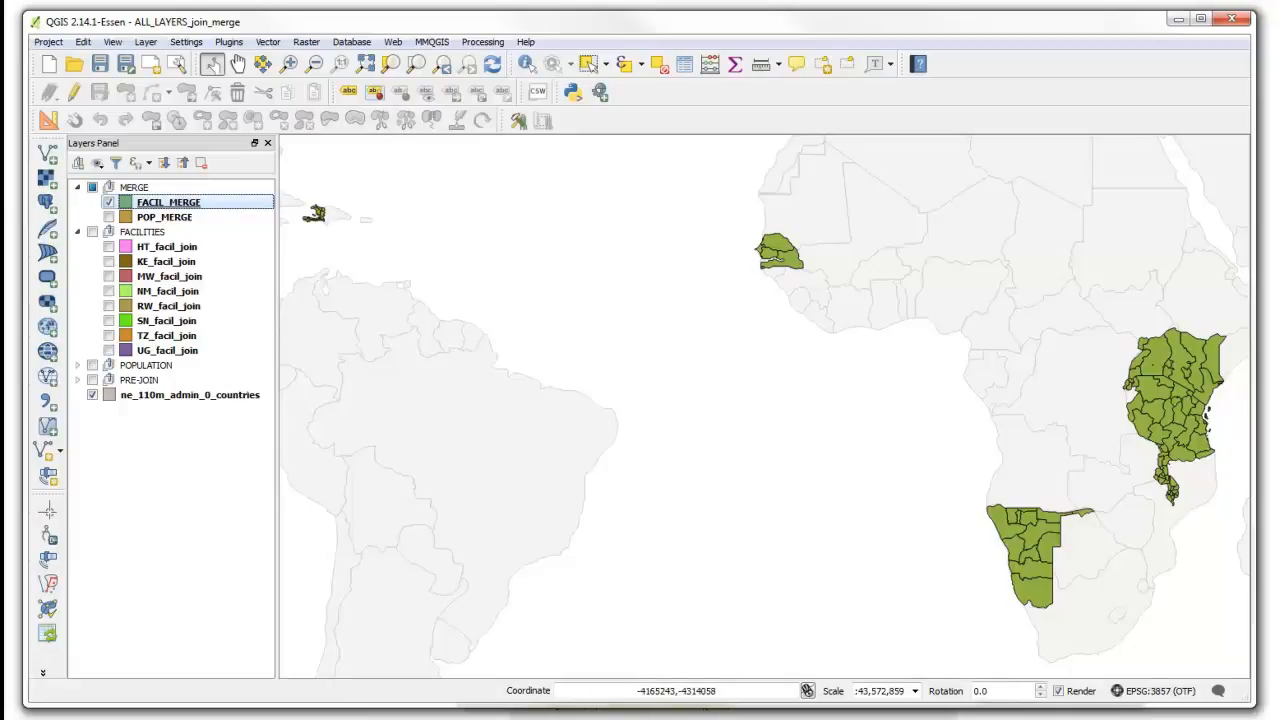
# - Switch to regiondata_lex_20160915.csv in LibreOffice Calc, highlight the header row in yellow and freeze it
pyautogui.click(1231, 717)
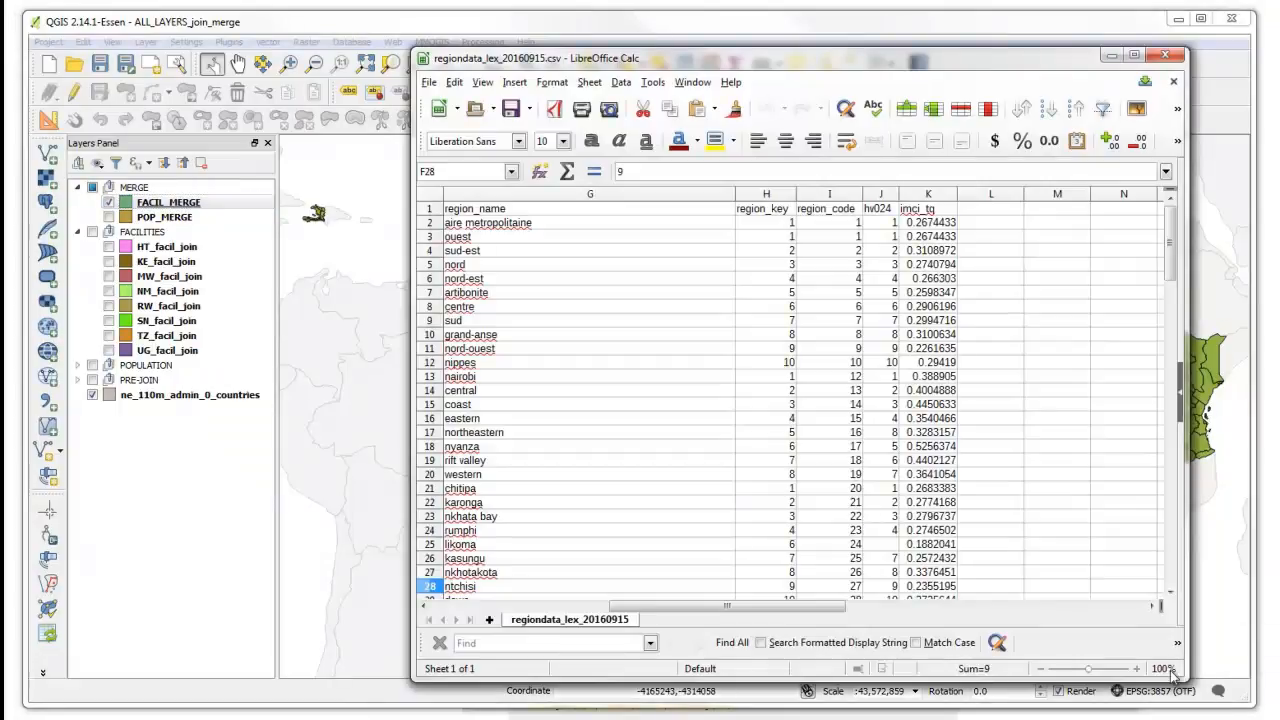
pyautogui.moveTo(746, 58); pyautogui.dragTo(552, 44)
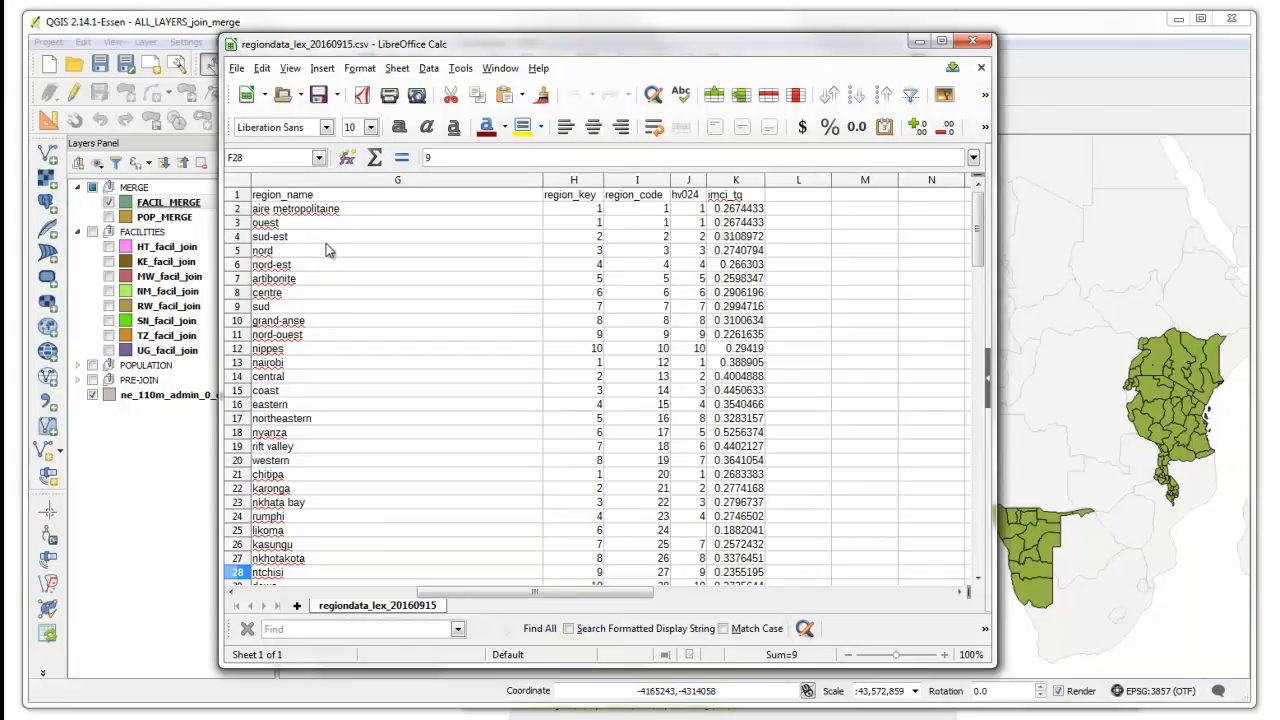
pyautogui.click(237, 195)
pyautogui.click(522, 126)
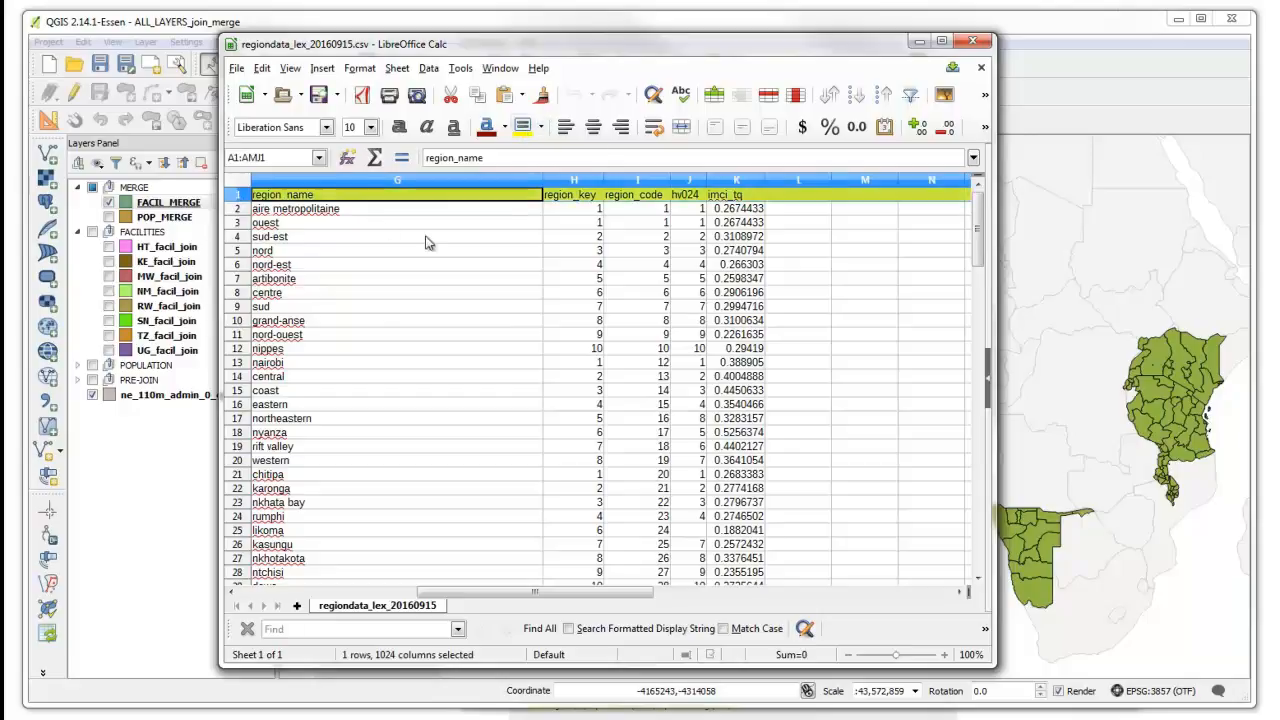
pyautogui.click(358, 213)
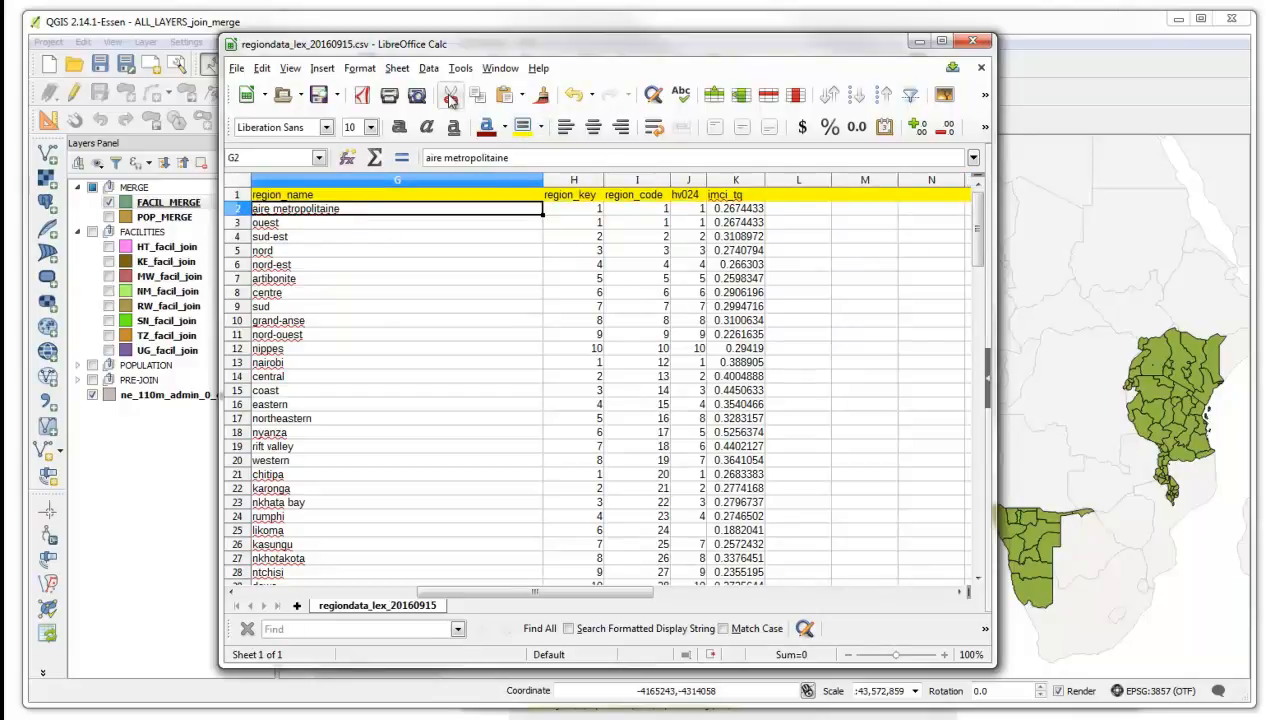
pyautogui.click(296, 71)
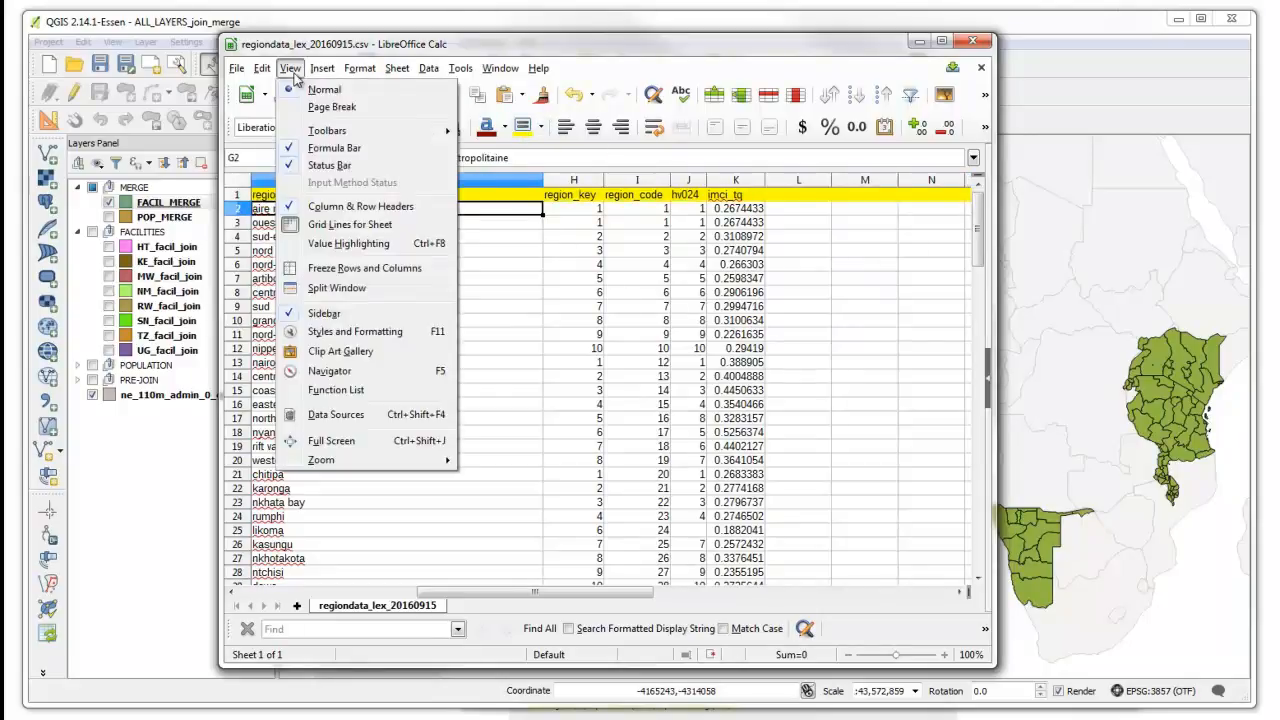
pyautogui.click(346, 270)
# - Look through the region data columns, starting at uniq_id and moving across to region_name and region_key
pyautogui.moveTo(975, 225); pyautogui.dragTo(930, 178)
pyautogui.moveTo(590, 592); pyautogui.dragTo(415, 592)
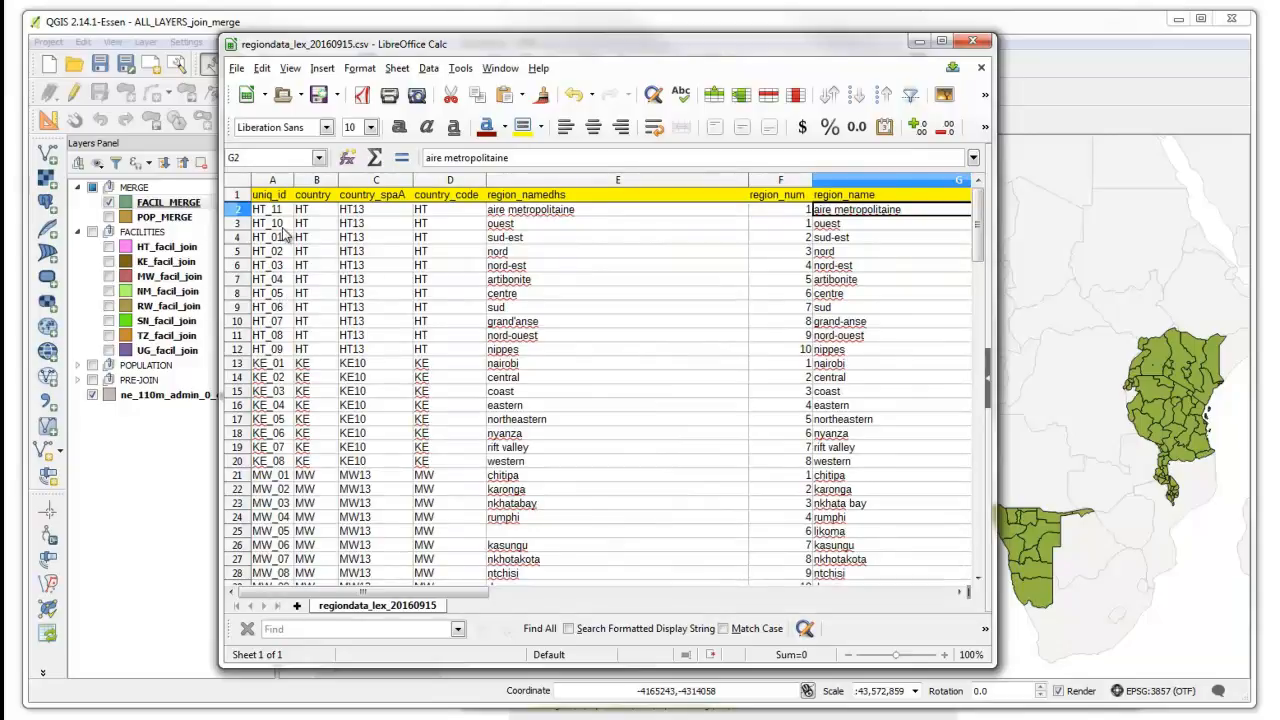
pyautogui.moveTo(434, 592); pyautogui.dragTo(480, 582)
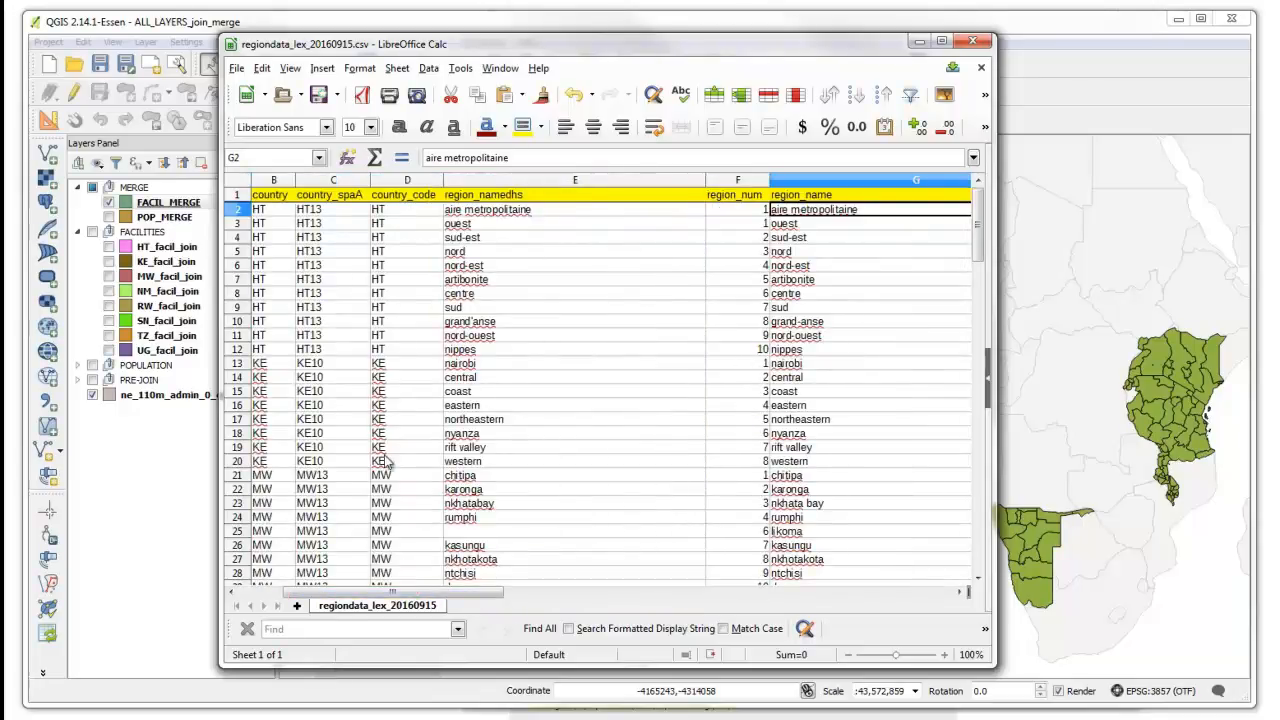
pyautogui.moveTo(387, 596); pyautogui.dragTo(534, 595)
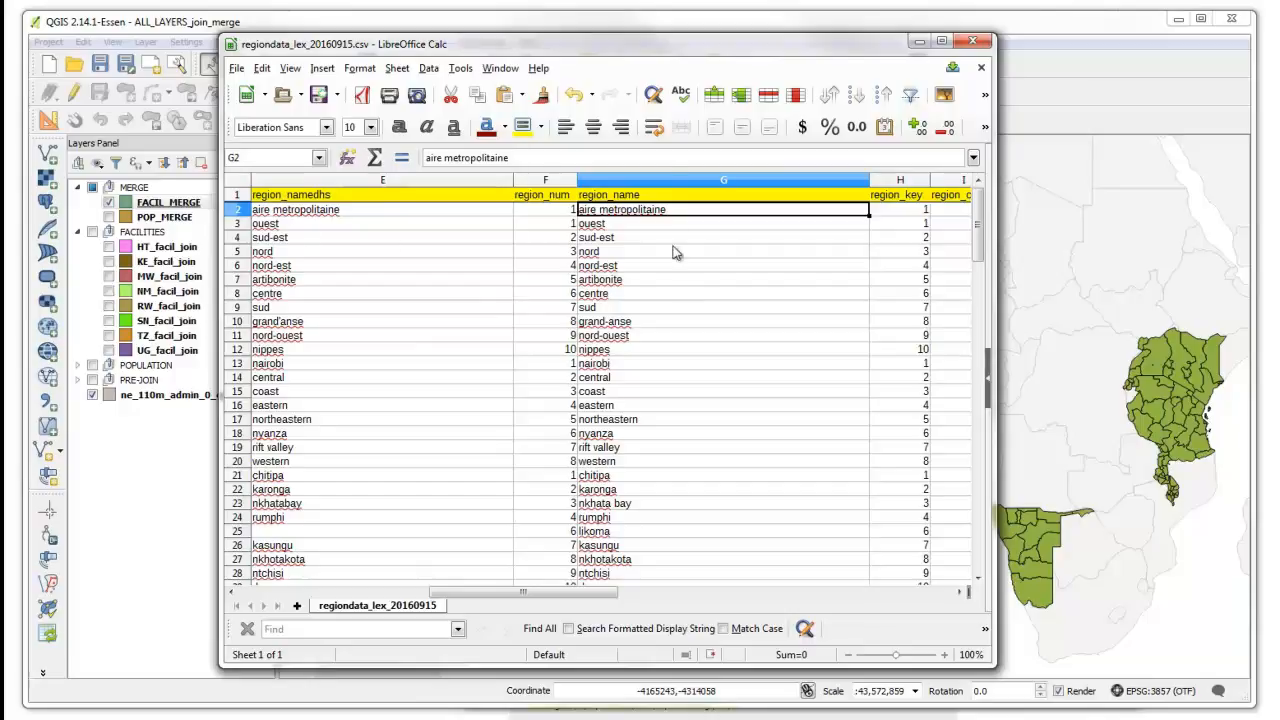
# - Bring up the untitled BabelPad list of field names and types and arrange it beside the spreadsheet
pyautogui.moveTo(658, 54); pyautogui.dragTo(886, 64)
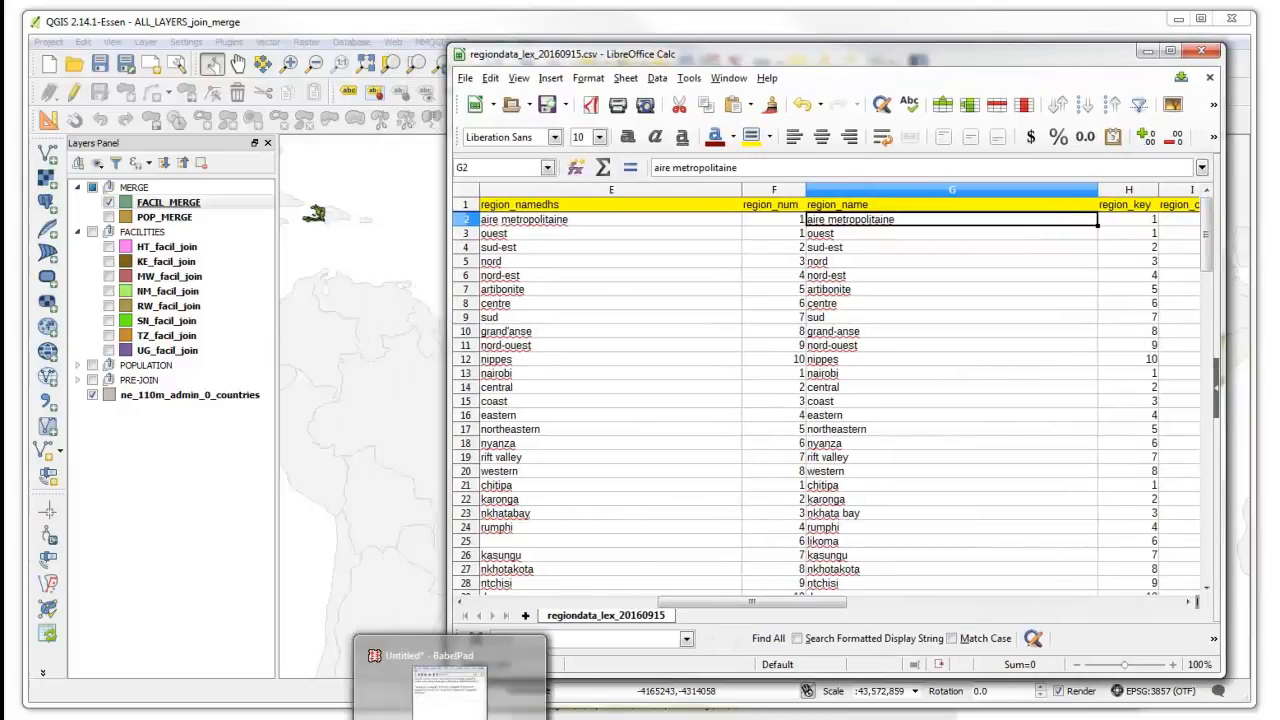
pyautogui.click(468, 712)
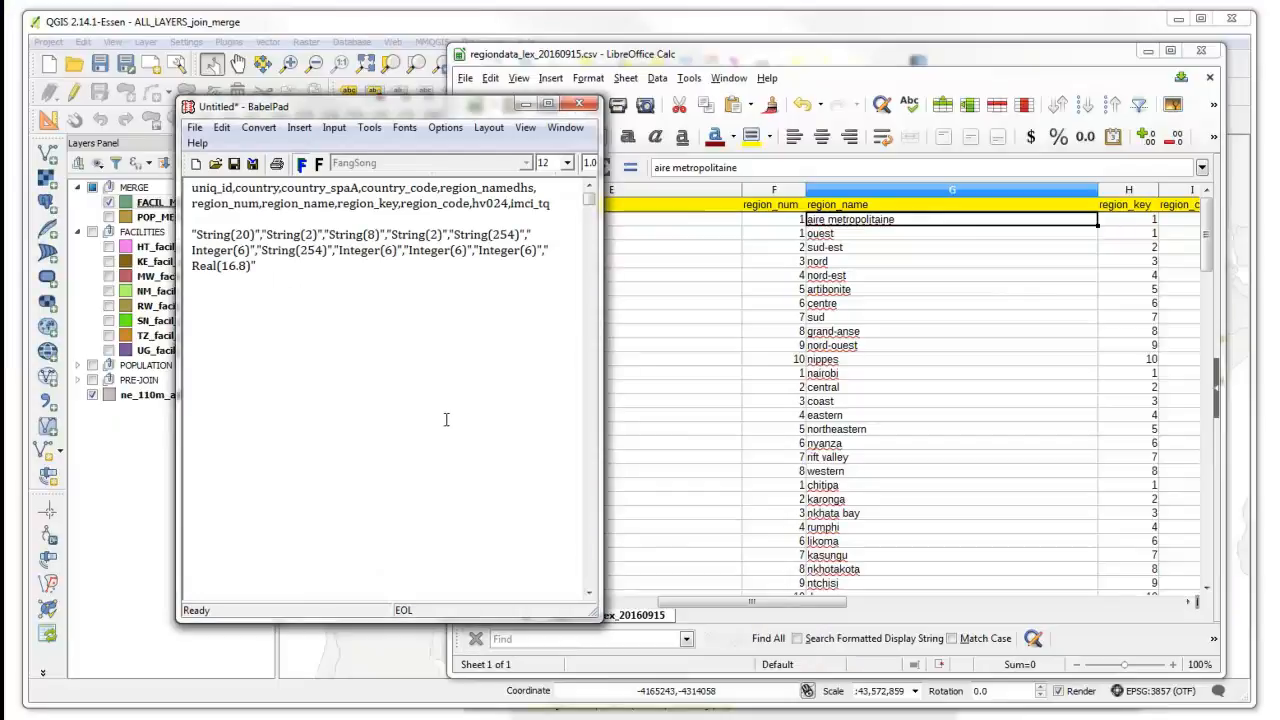
pyautogui.moveTo(442, 108); pyautogui.dragTo(356, 168)
pyautogui.click(658, 58)
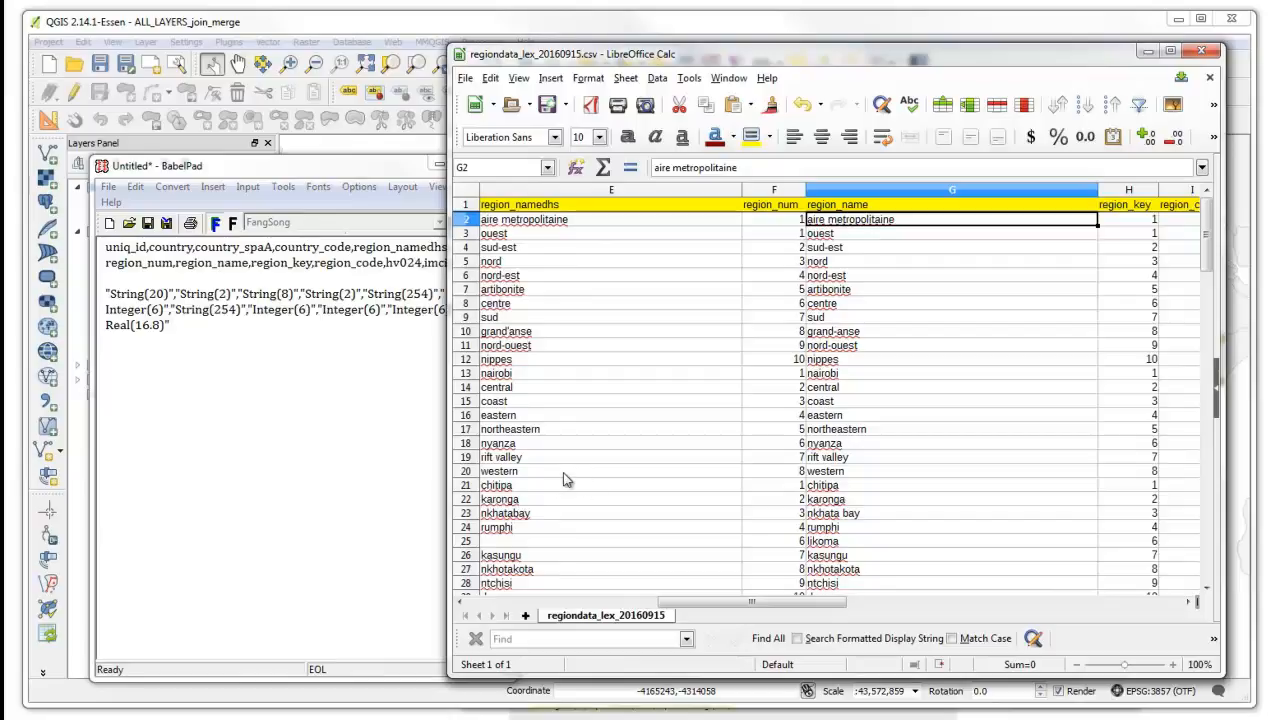
# - Compare the header cells from uniq_id to region_namedhs with the BabelPad list, and close the spreadsheet without saving
pyautogui.moveTo(760, 601); pyautogui.dragTo(598, 601)
pyautogui.moveTo(505, 205); pyautogui.dragTo(711, 207)
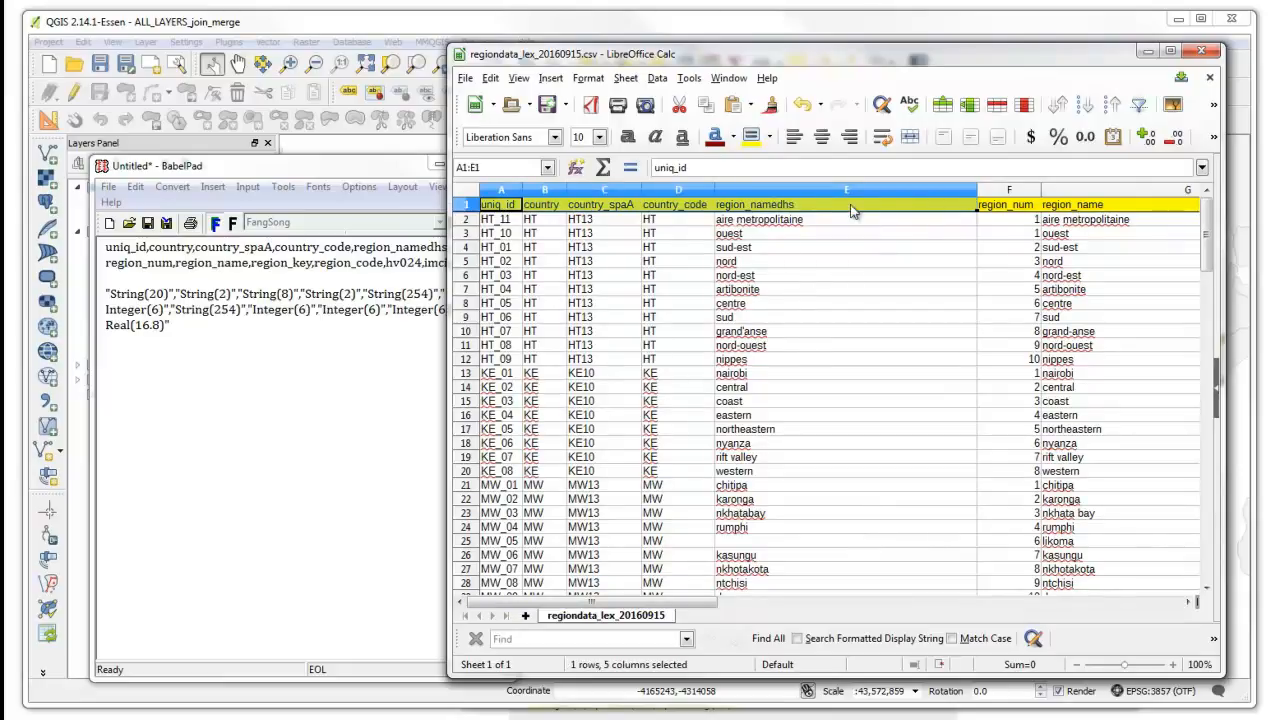
pyautogui.click(332, 272)
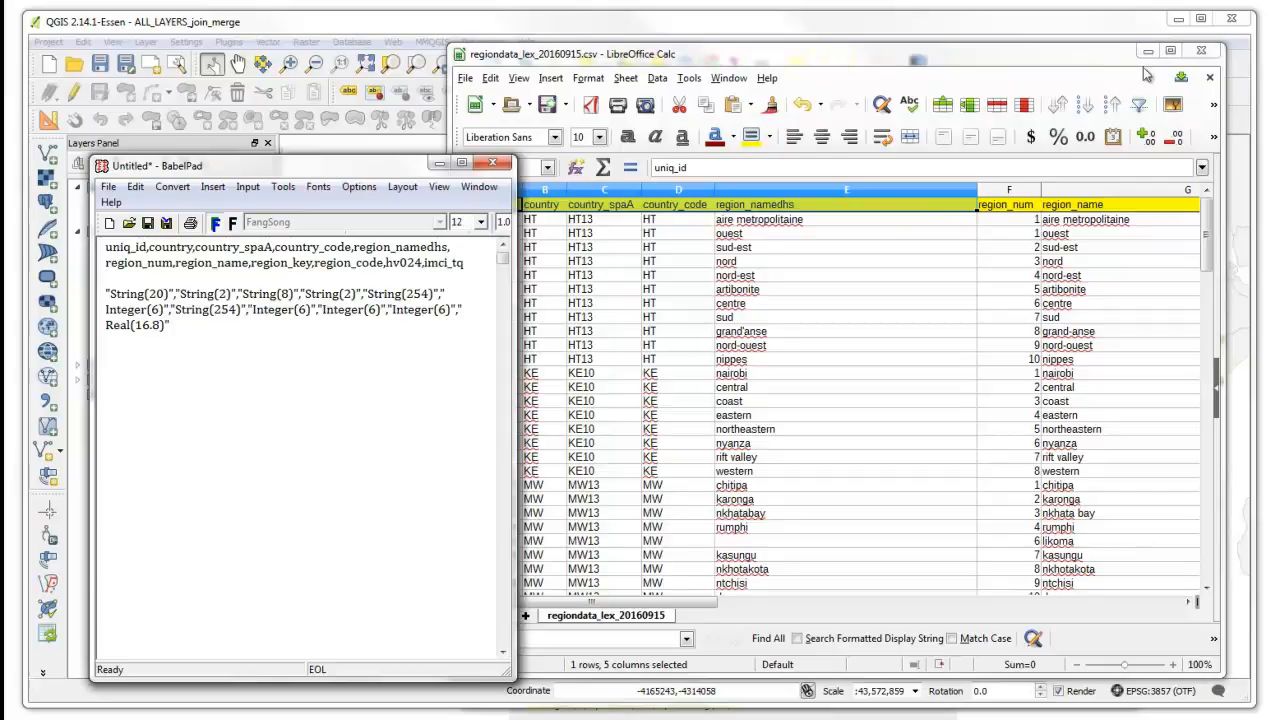
pyautogui.click(1207, 55)
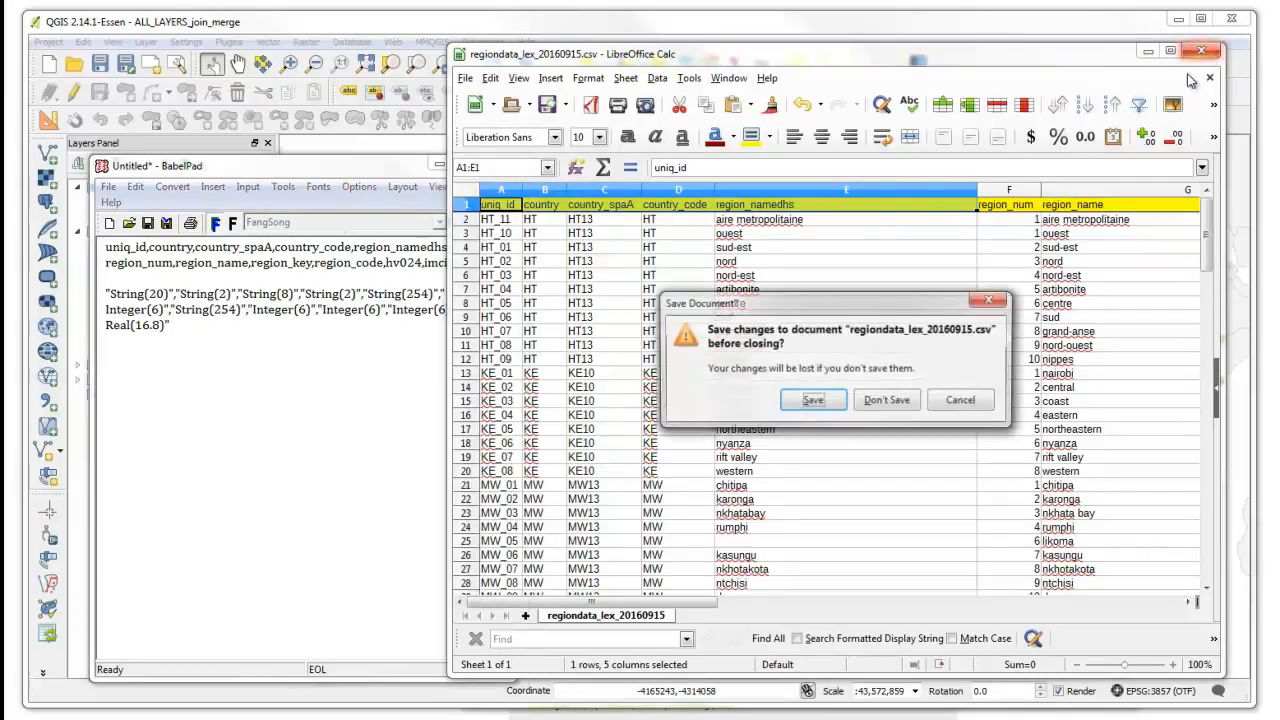
pyautogui.click(889, 401)
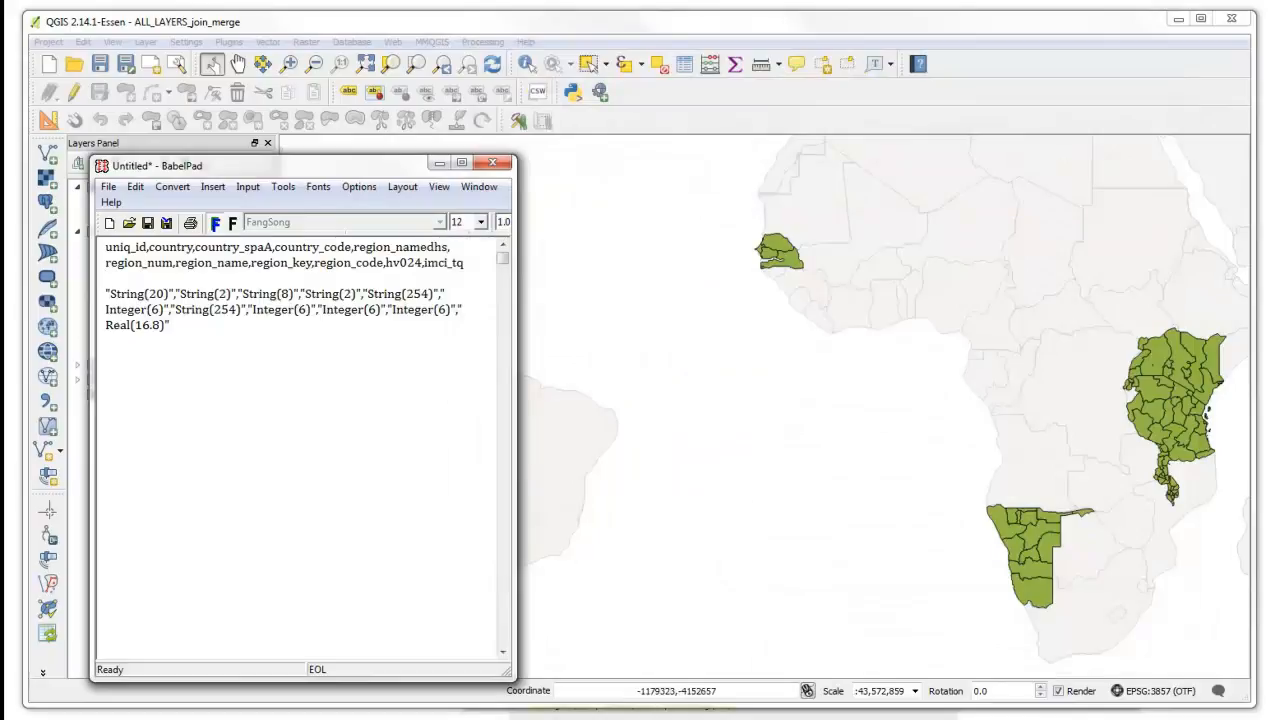
# - Open regiondata_lex_20160915.csv from the QGIS_Maps folder as plain text in a new BabelPad window
pyautogui.rightClick(467, 719)
pyautogui.click(466, 714)
pyautogui.moveTo(425, 3); pyautogui.dragTo(802, 24)
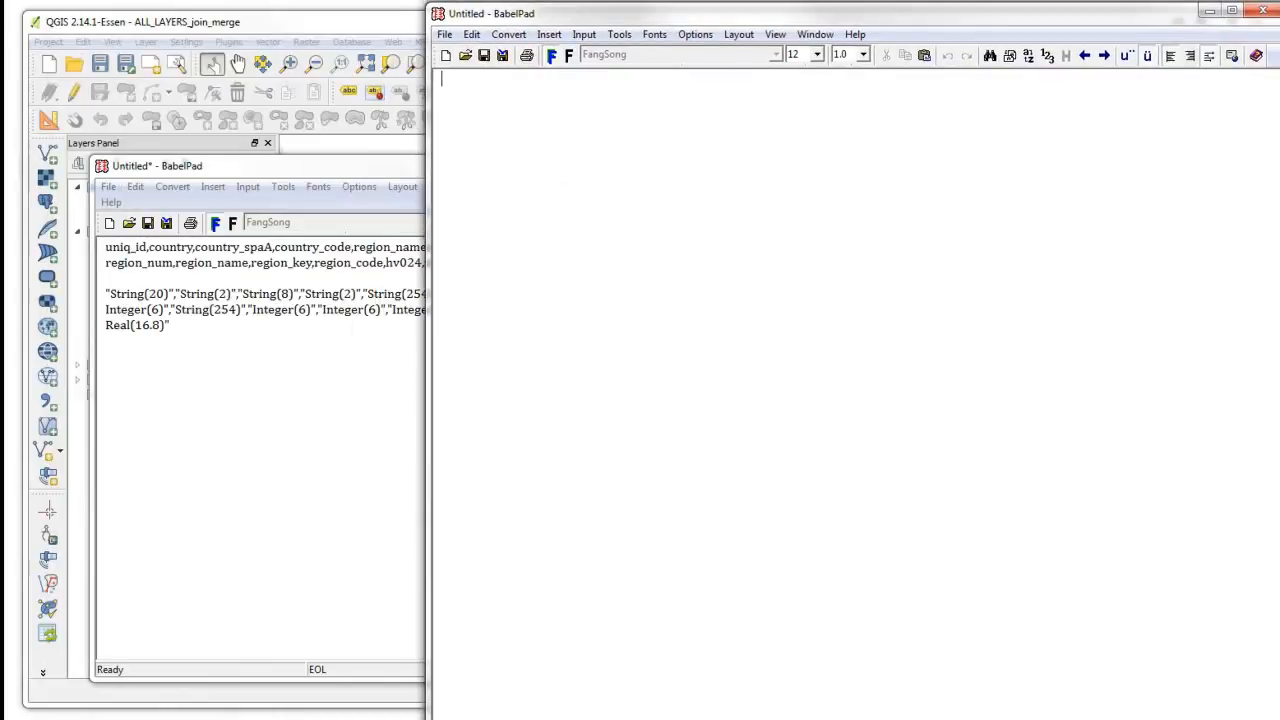
pyautogui.hotkey('ctrl', 'o')
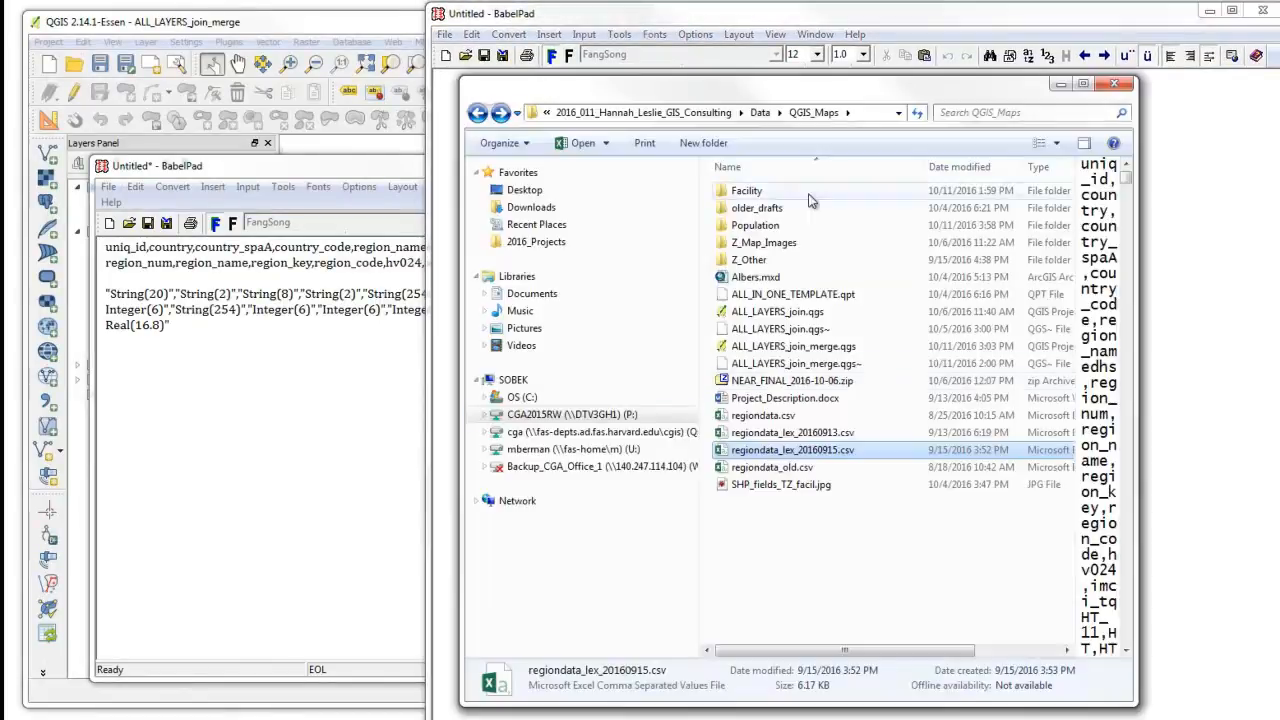
pyautogui.moveTo(818, 95); pyautogui.dragTo(1152, 92)
pyautogui.moveTo(1090, 452); pyautogui.dragTo(646, 350)
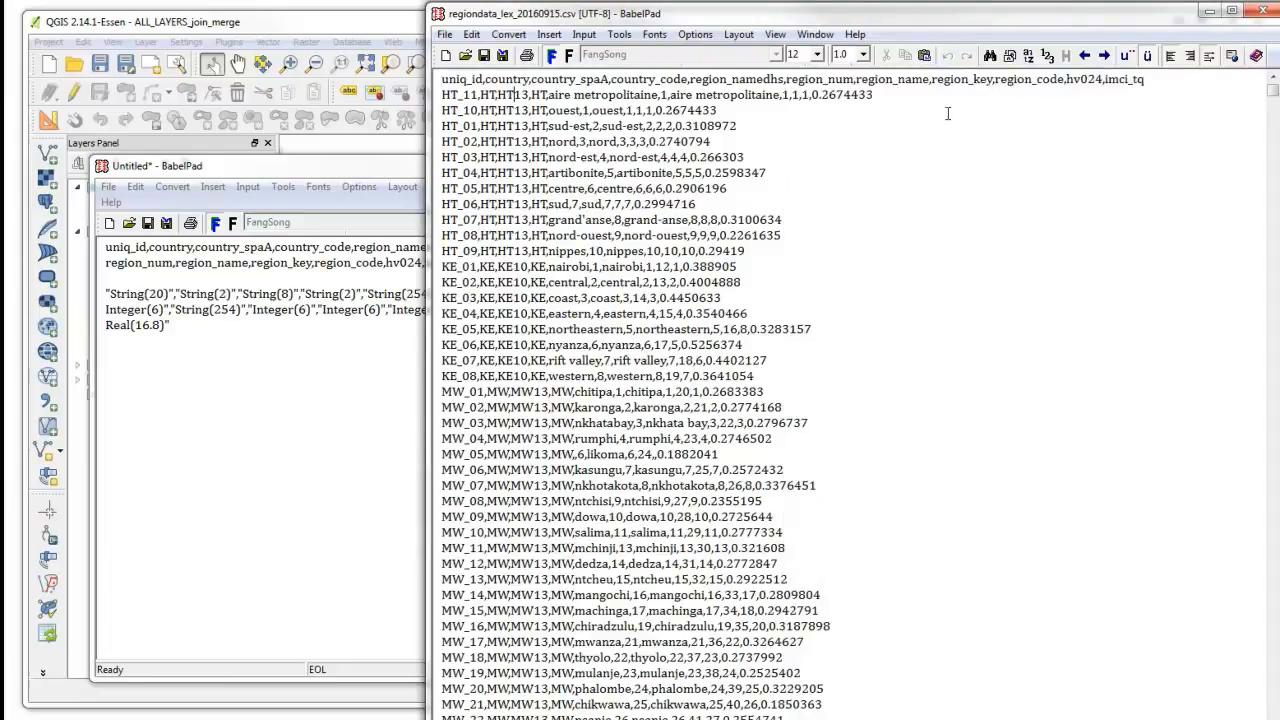
# - Select the complete header line of field names in the CSV text and close that BabelPad window
pyautogui.moveTo(1156, 83); pyautogui.dragTo(642, 80)
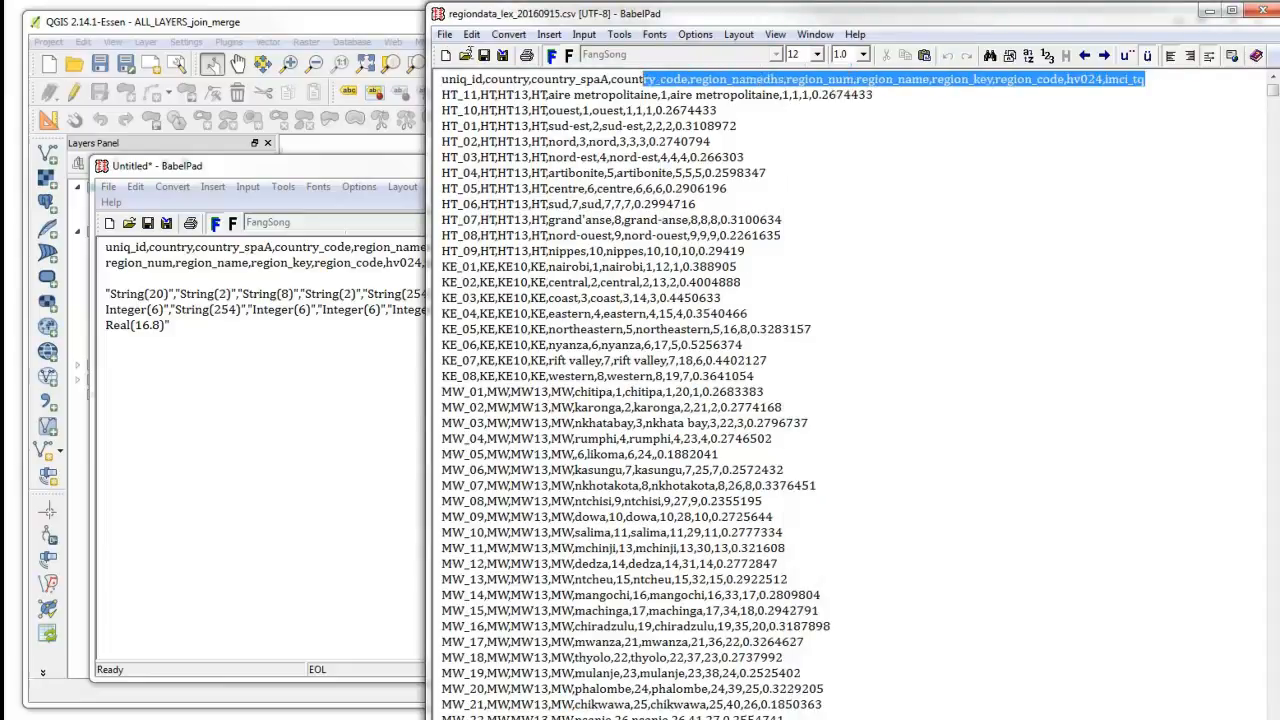
pyautogui.moveTo(437, 68); pyautogui.dragTo(440, 78)
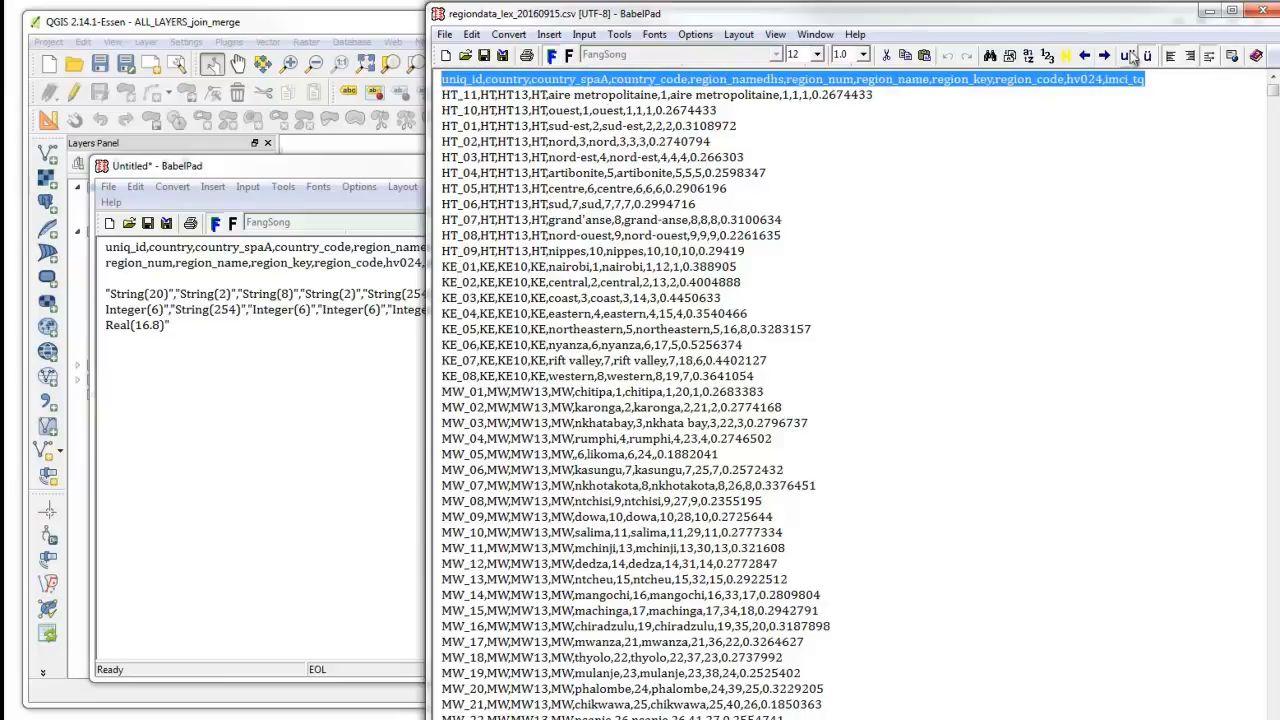
pyautogui.click(1257, 11)
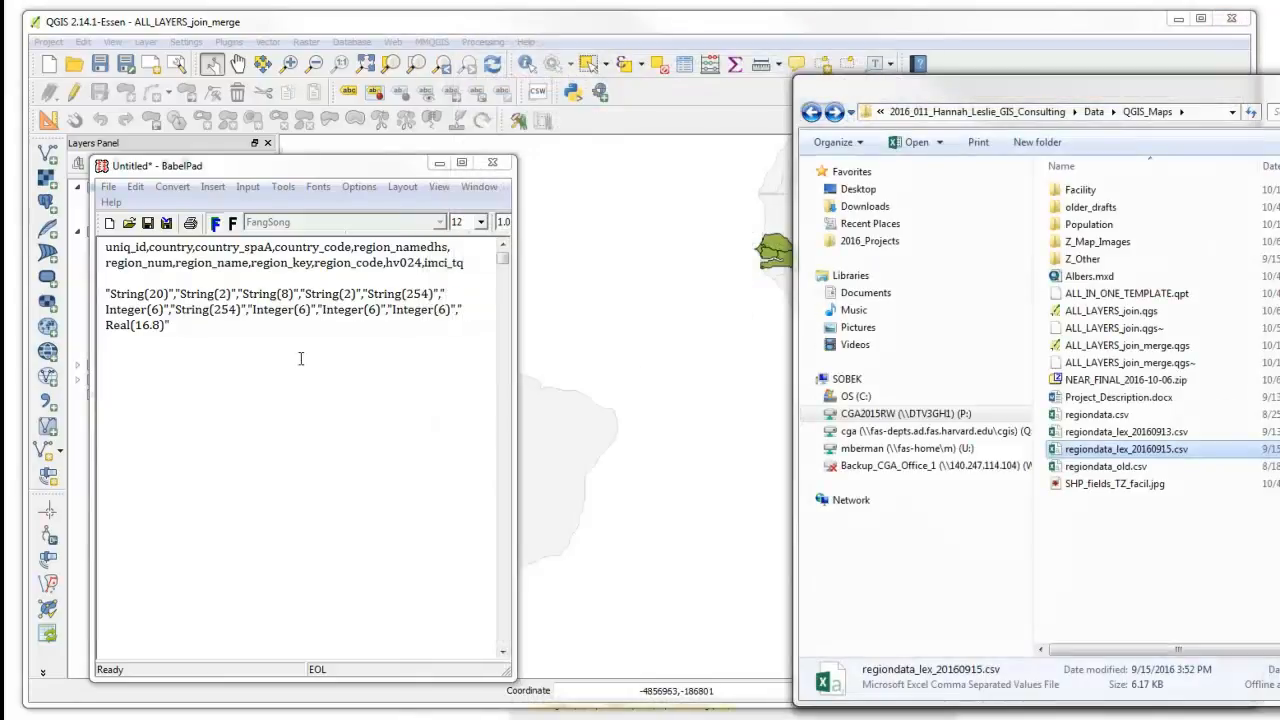
# - Match each field name in the BabelPad list, from uniq_id to imci_tq, with its String, Integer or Real type definition
pyautogui.click(294, 274)
pyautogui.moveTo(470, 258)
pyautogui.mouseDown()
pyautogui.moveTo(101, 250)
pyautogui.moveTo(468, 264)
pyautogui.mouseUp()
pyautogui.click(115, 283)
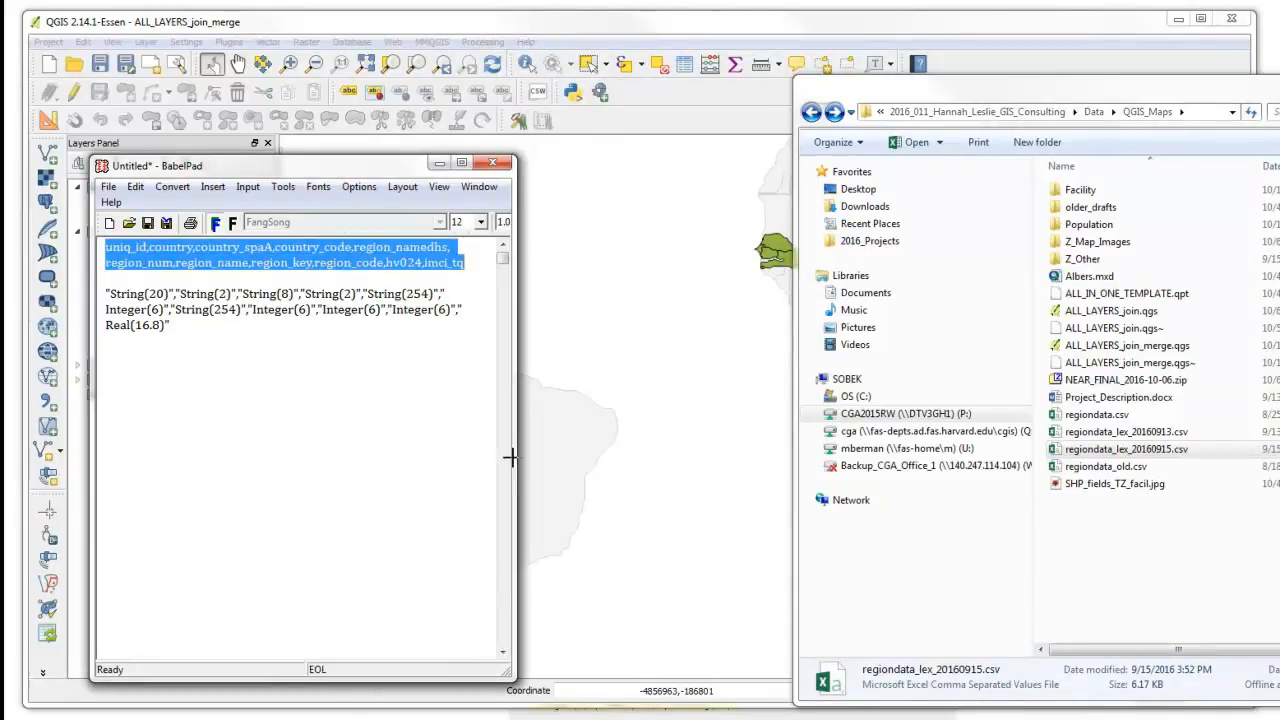
pyautogui.click(138, 297)
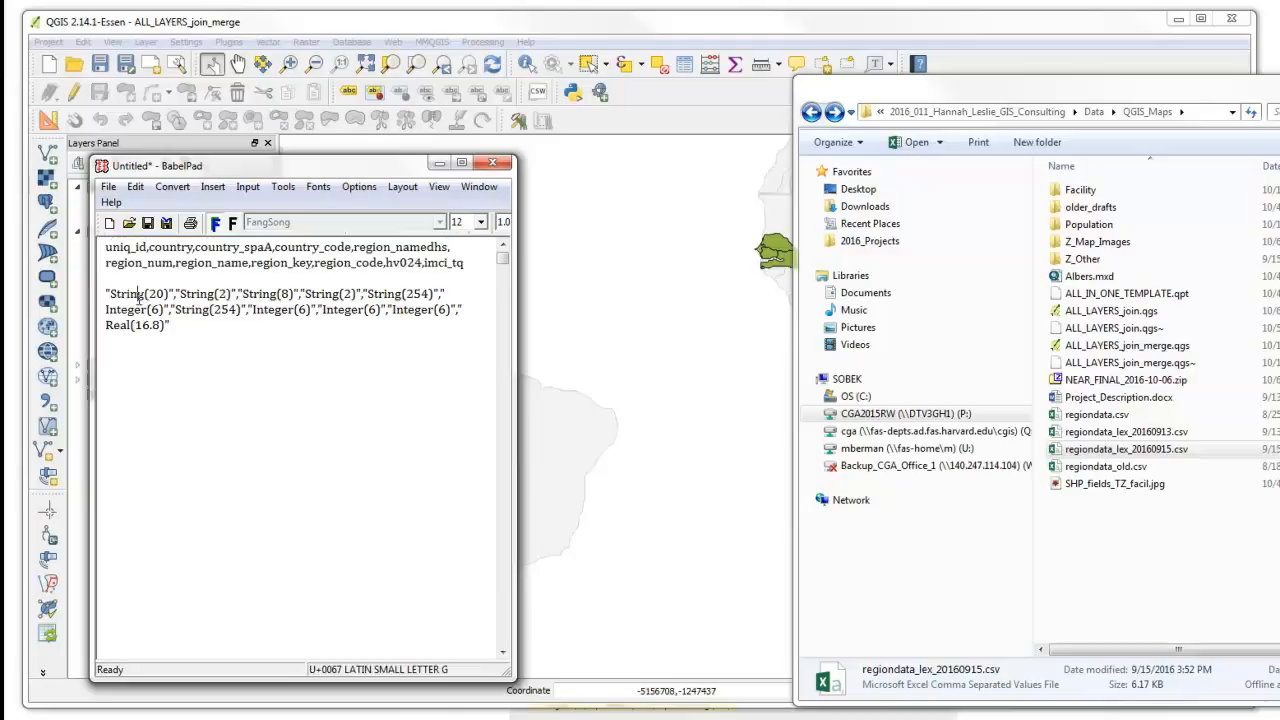
pyautogui.click(132, 247)
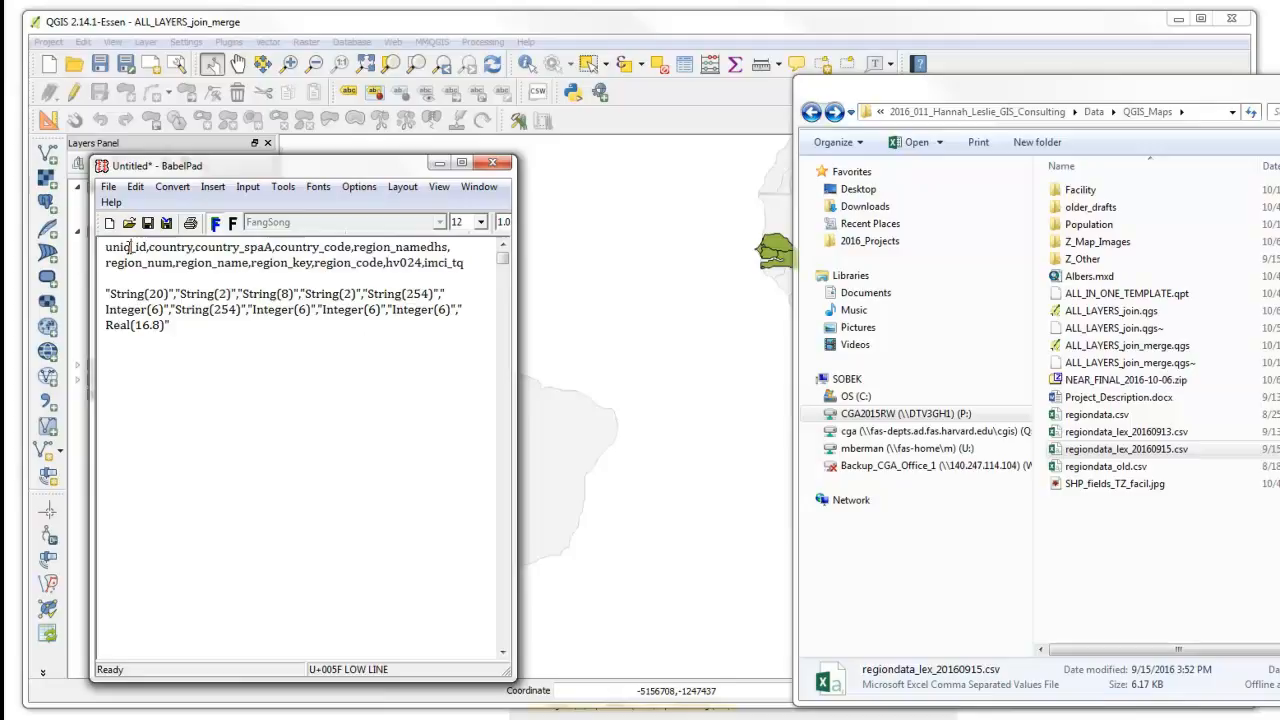
pyautogui.click(130, 294)
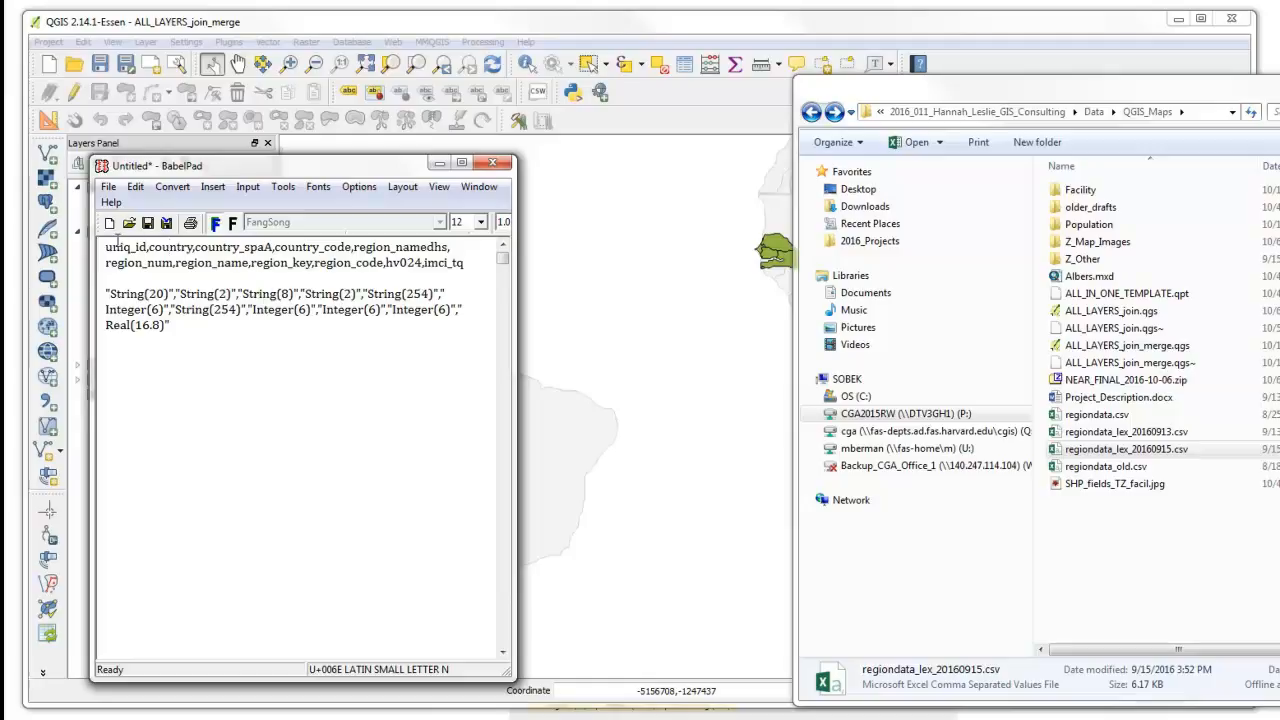
pyautogui.click(149, 250)
pyautogui.click(207, 300)
pyautogui.click(333, 294)
pyautogui.moveTo(466, 263); pyautogui.dragTo(254, 263)
pyautogui.click(441, 262)
pyautogui.moveTo(177, 331); pyautogui.dragTo(99, 333)
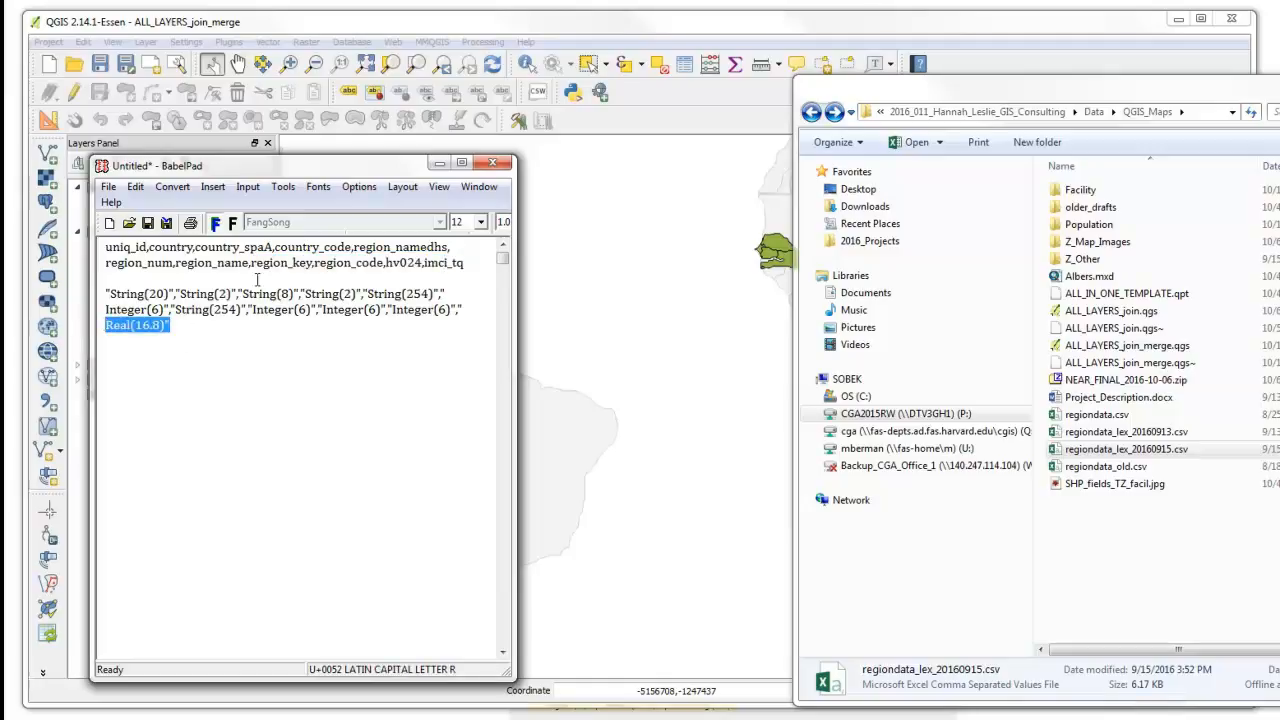
pyautogui.click(150, 326)
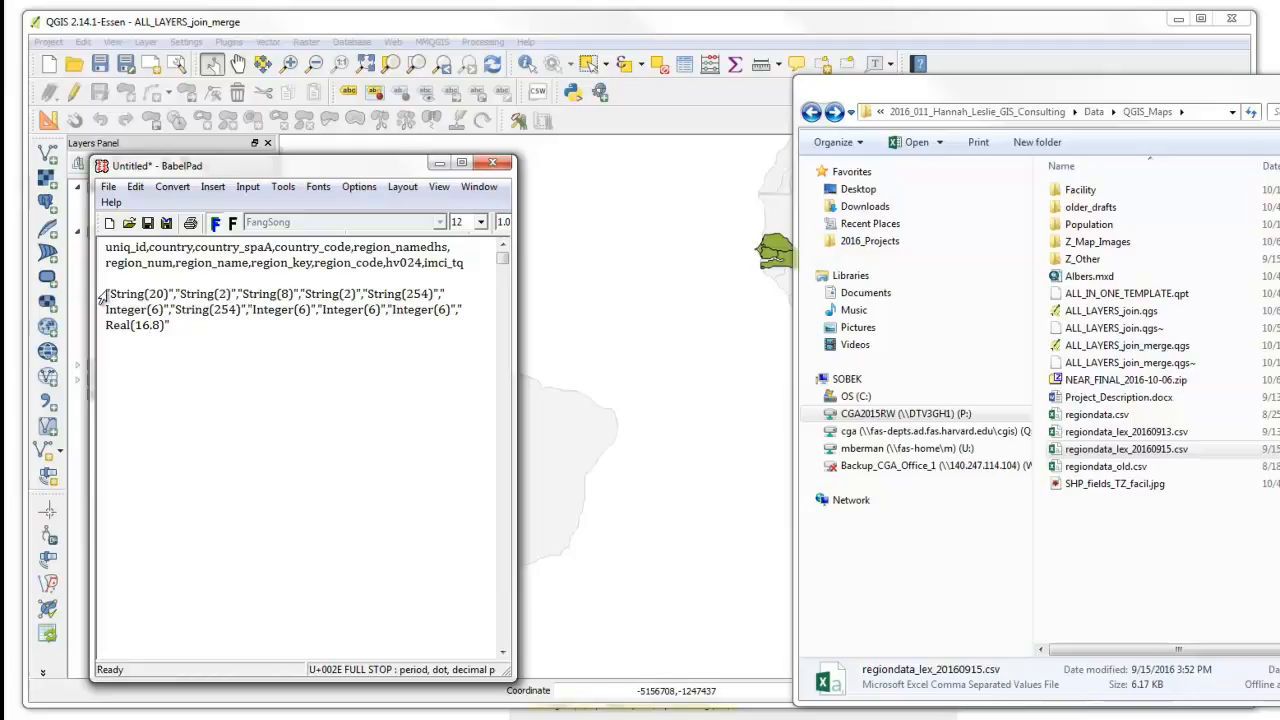
# - Delete the field names and the blank line above the type definitions, keeping only the quoted field types
pyautogui.moveTo(107, 291); pyautogui.dragTo(106, 246)
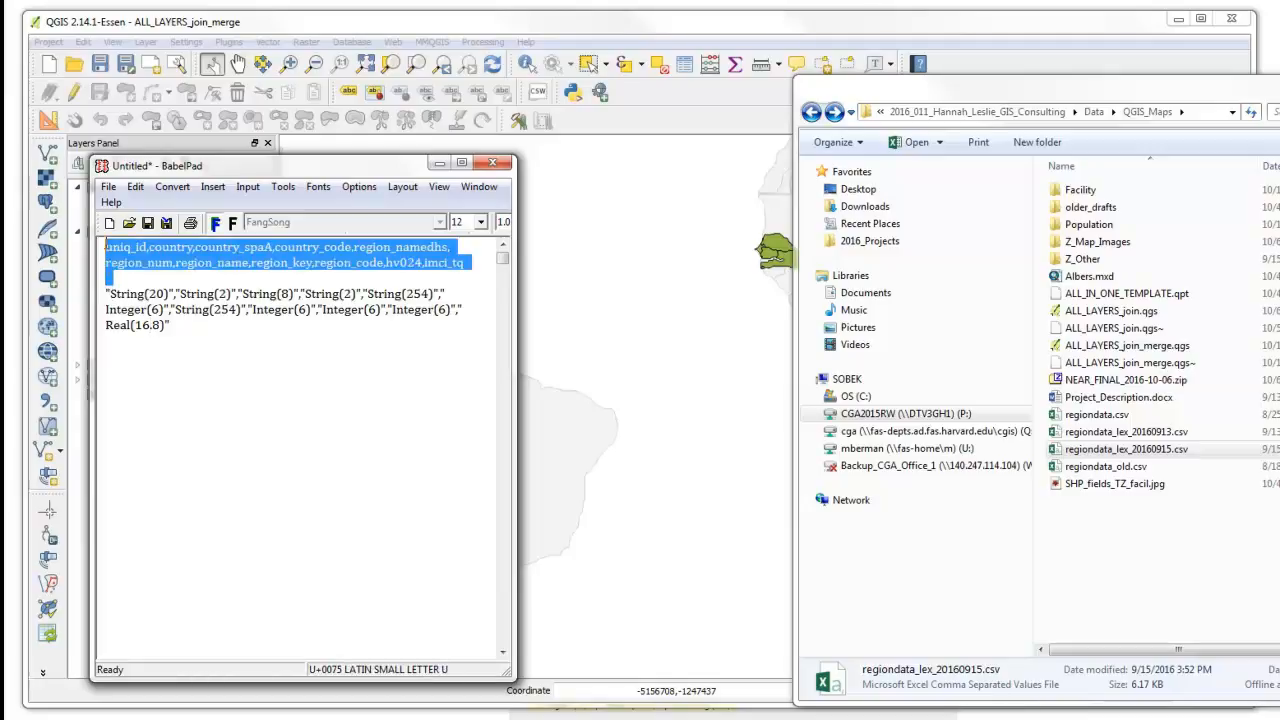
pyautogui.press('Delete')
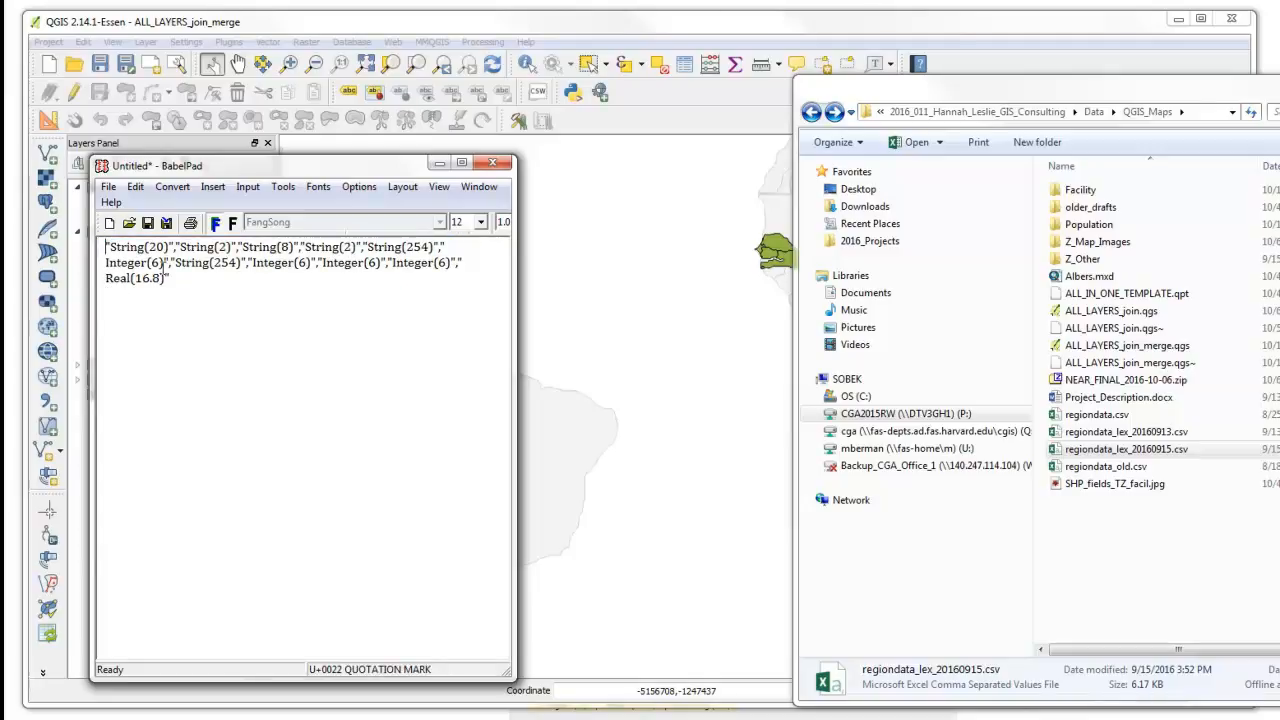
# - Save the field type definitions to the Desktop as z.csvt in UTF-8 without a byte order mark, and close the file
pyautogui.click(112, 188)
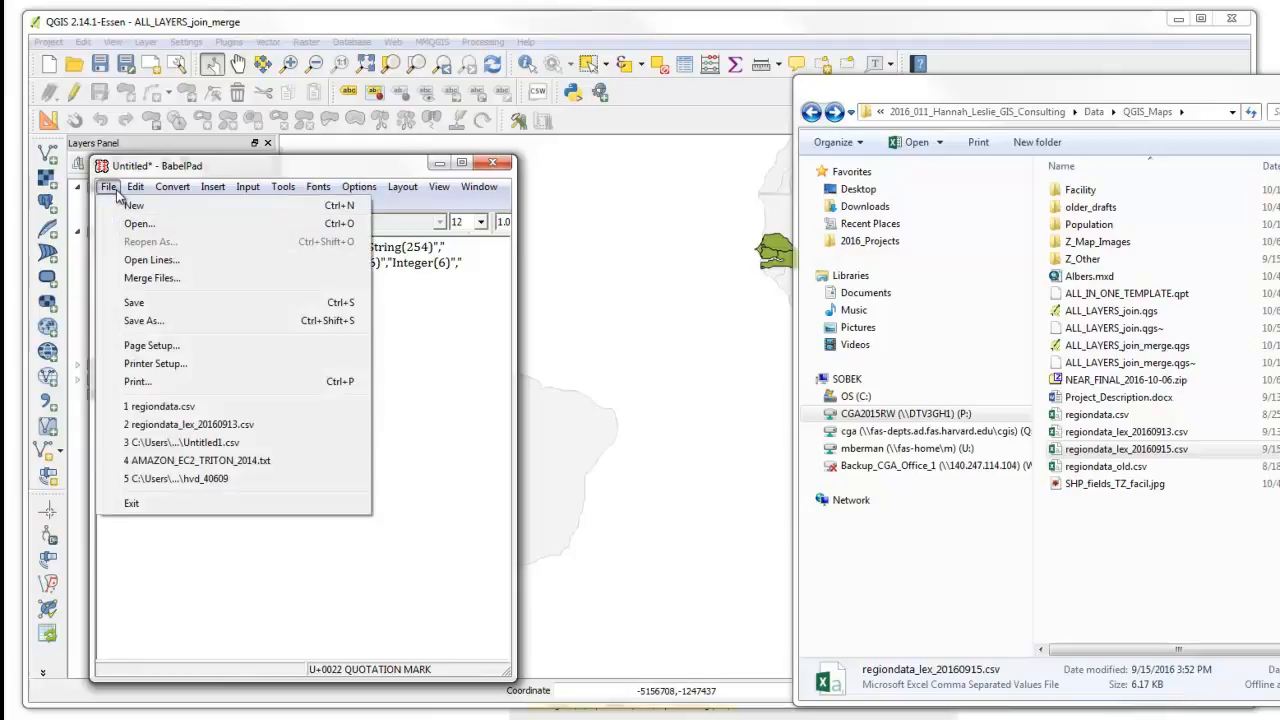
pyautogui.click(145, 322)
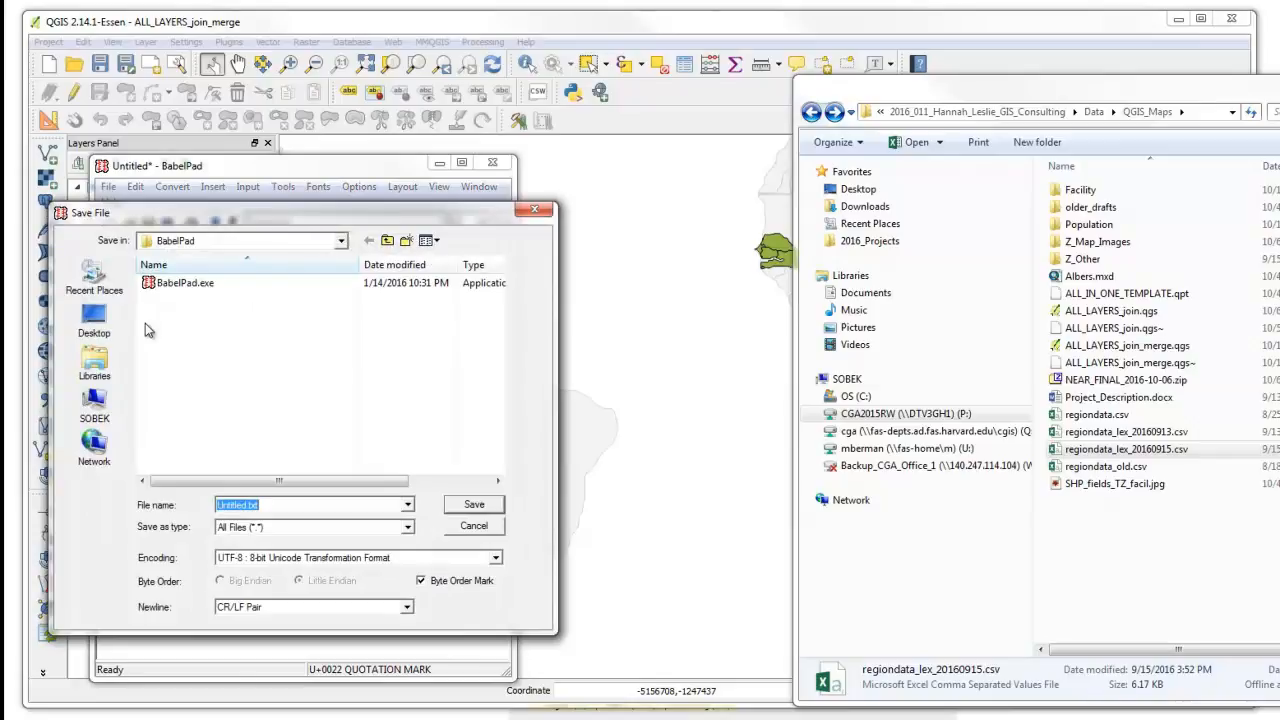
pyautogui.click(341, 243)
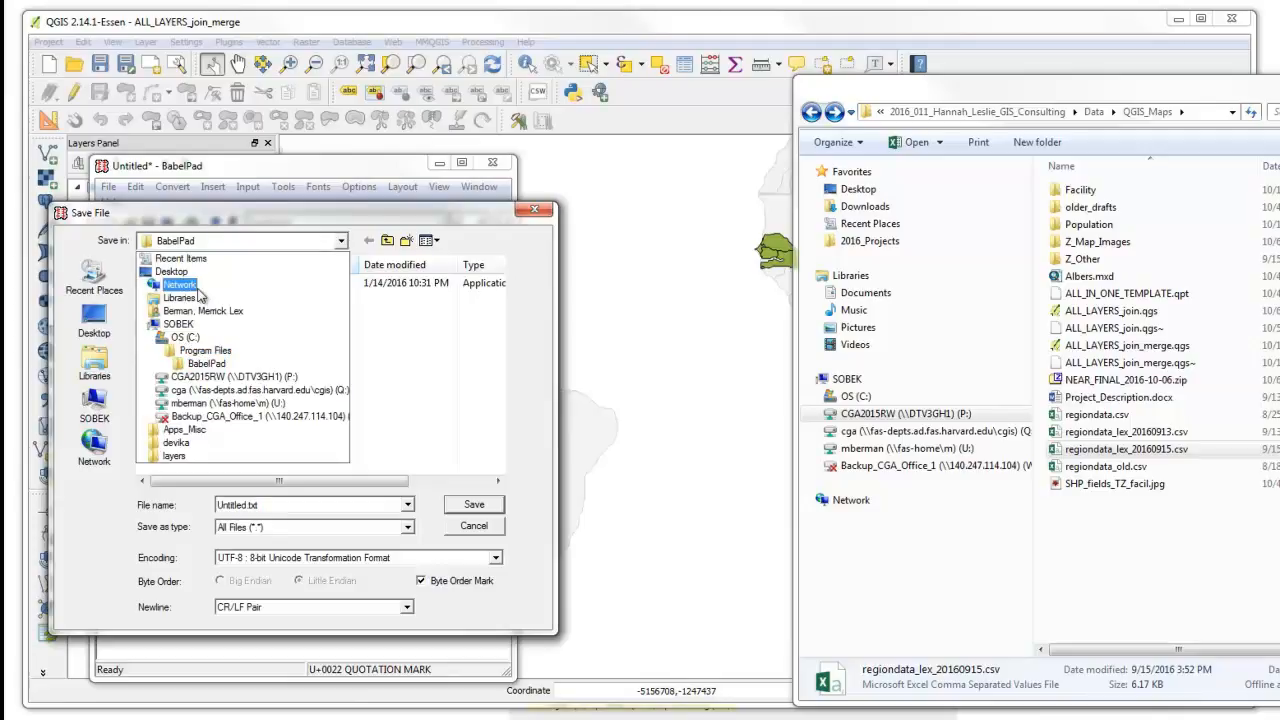
pyautogui.click(181, 272)
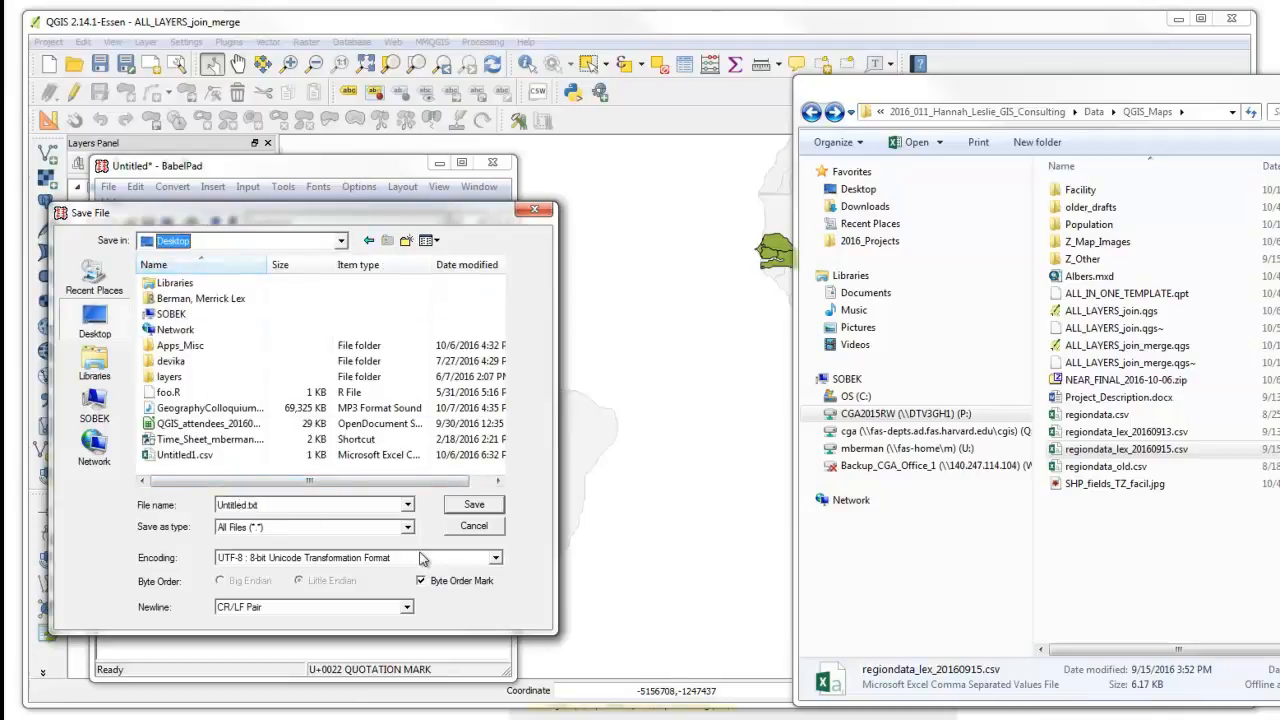
pyautogui.doubleClick(316, 503)
pyautogui.write('z')
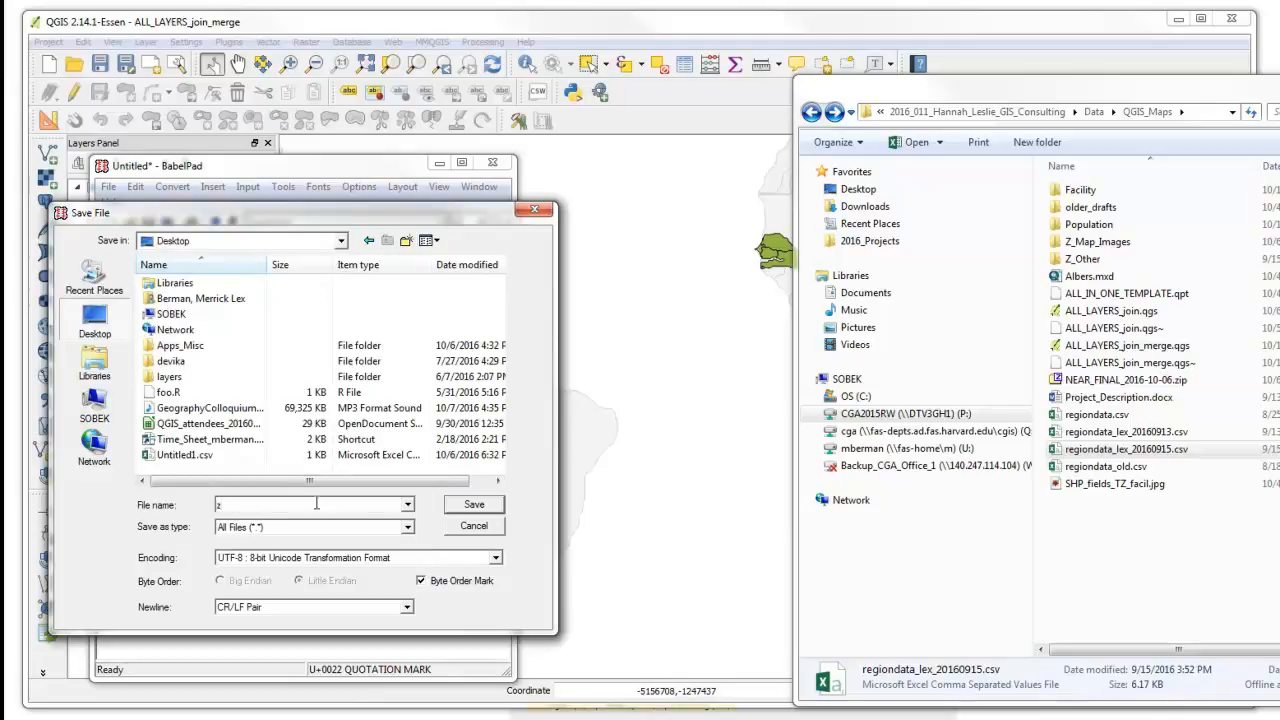
pyautogui.write('.csvt')
pyautogui.click(421, 585)
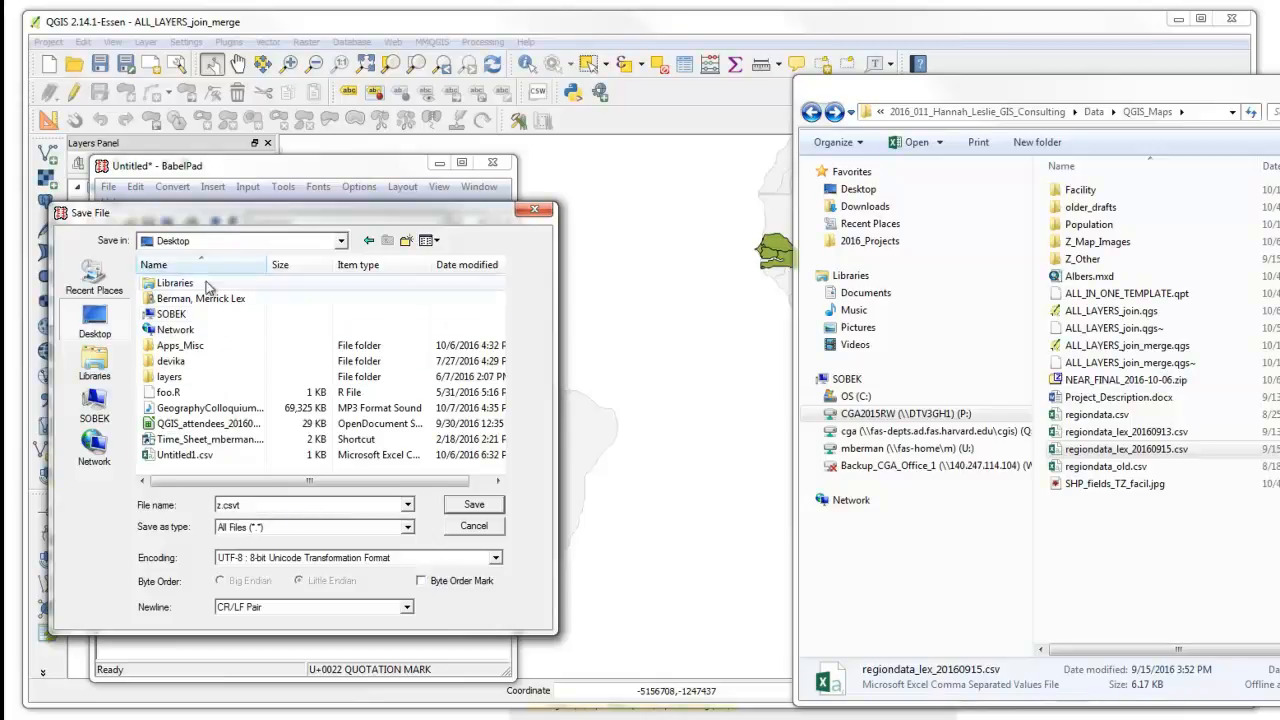
pyautogui.click(475, 506)
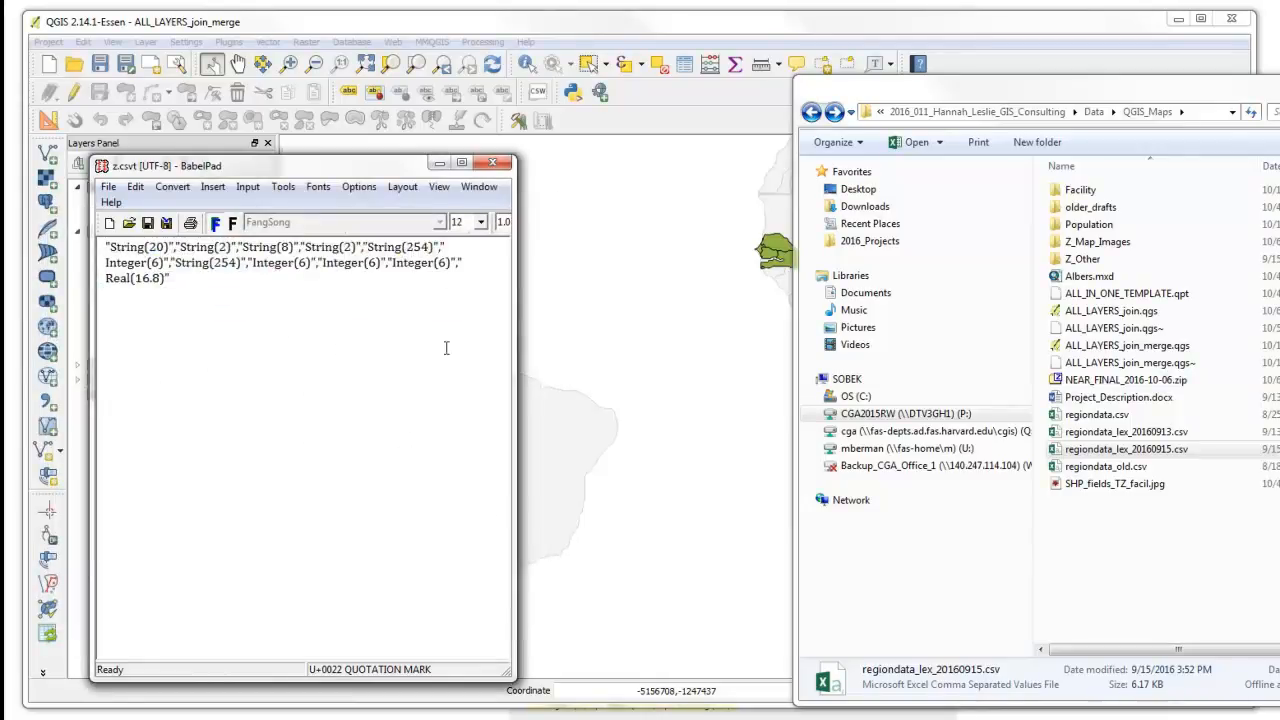
pyautogui.click(492, 164)
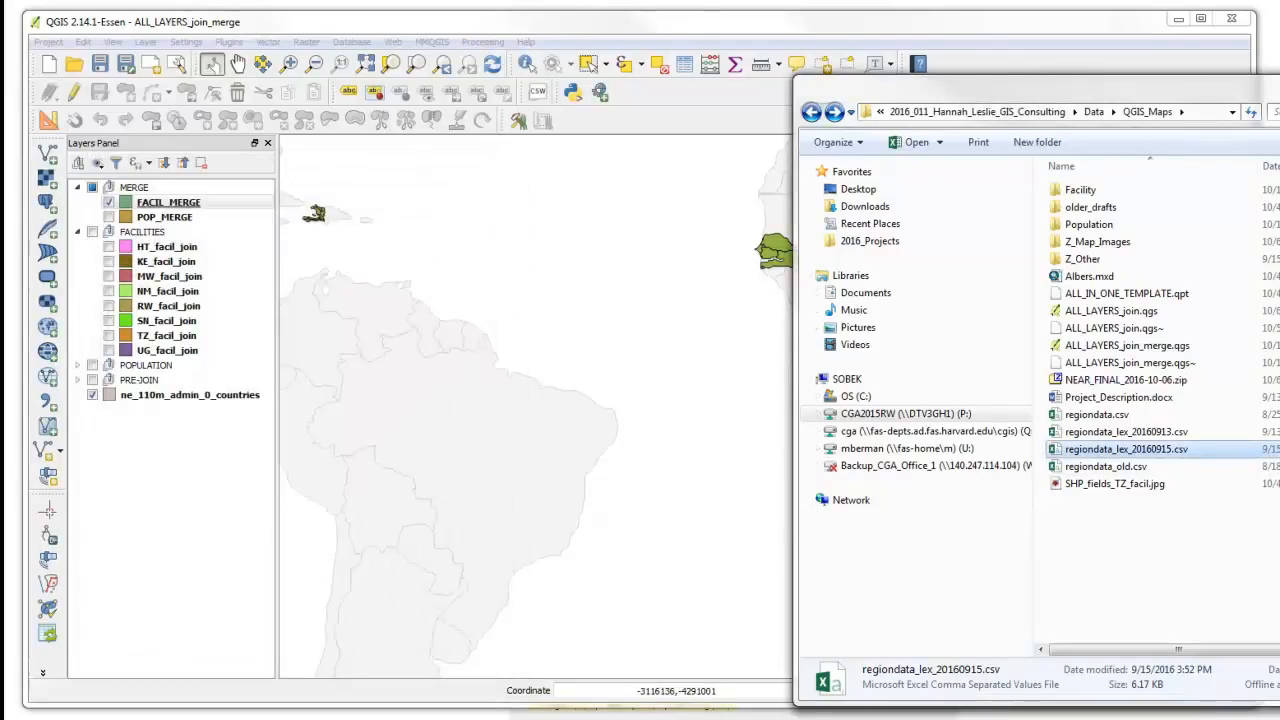
# - Open regiondata_lex_20160915.csv in a new BabelPad window, save a copy to the Desktop as z.csv, and close it
pyautogui.click(514, 718)
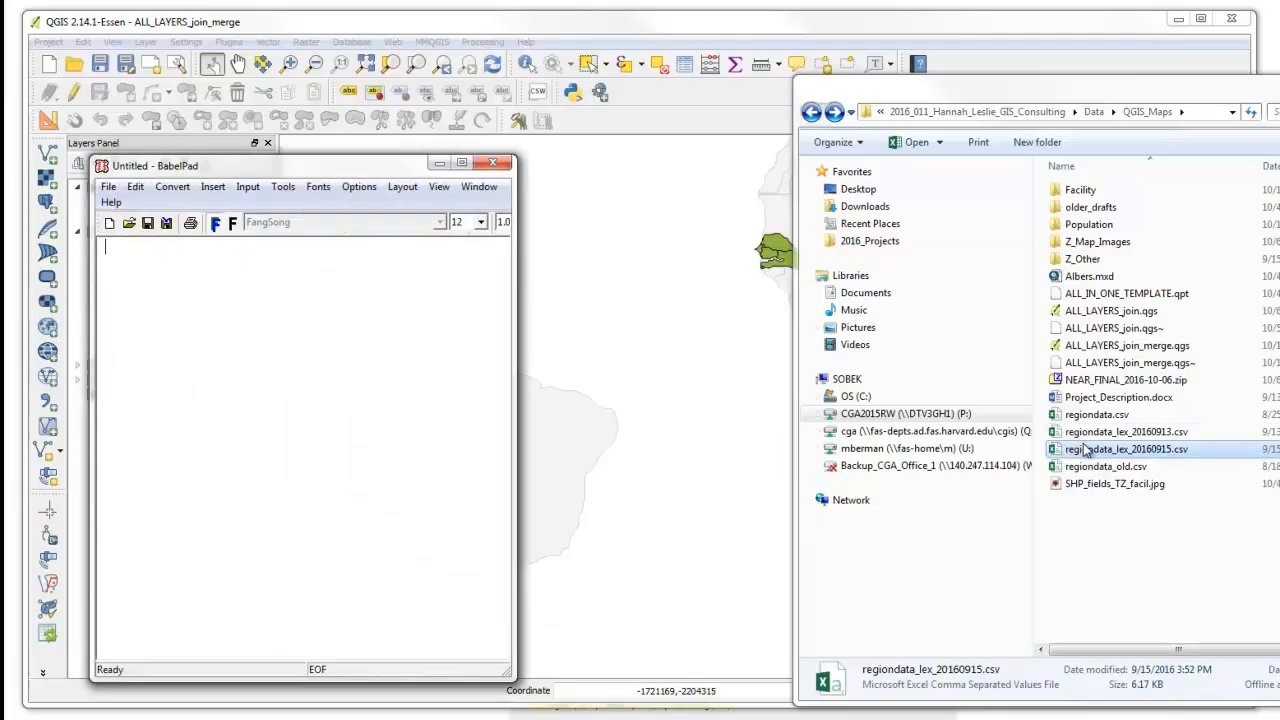
pyautogui.moveTo(1087, 455); pyautogui.dragTo(372, 350)
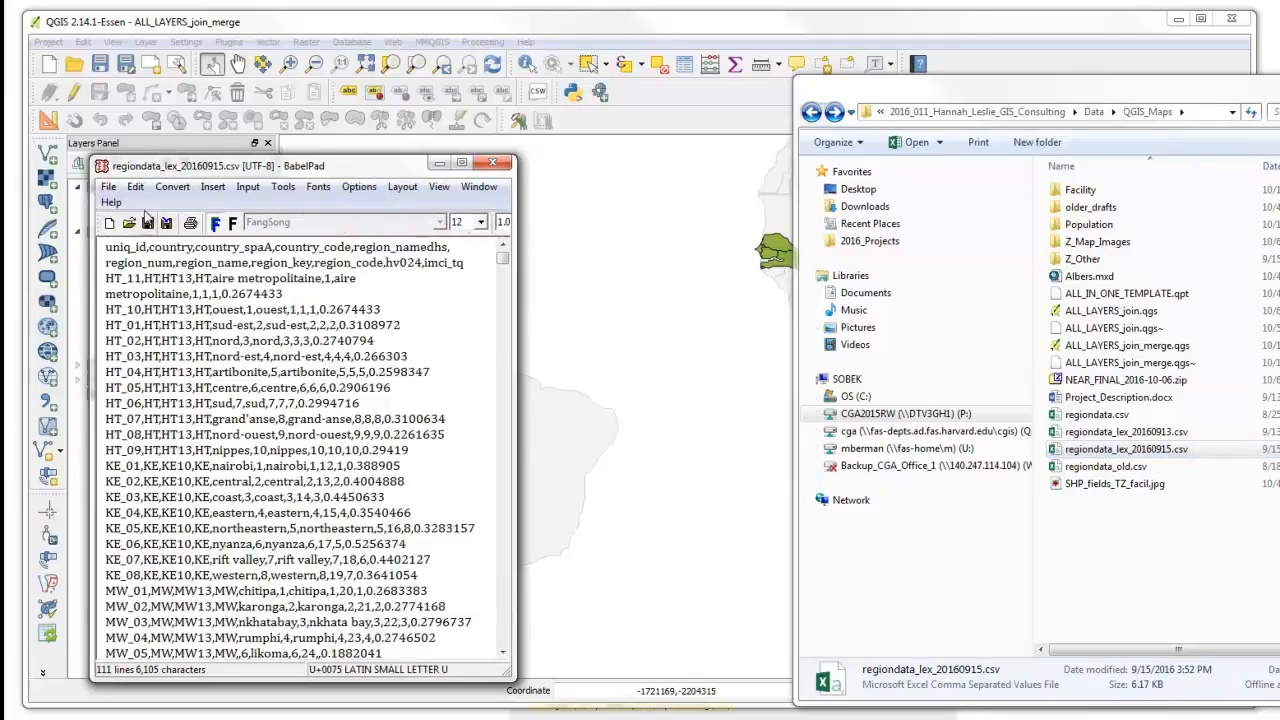
pyautogui.click(108, 187)
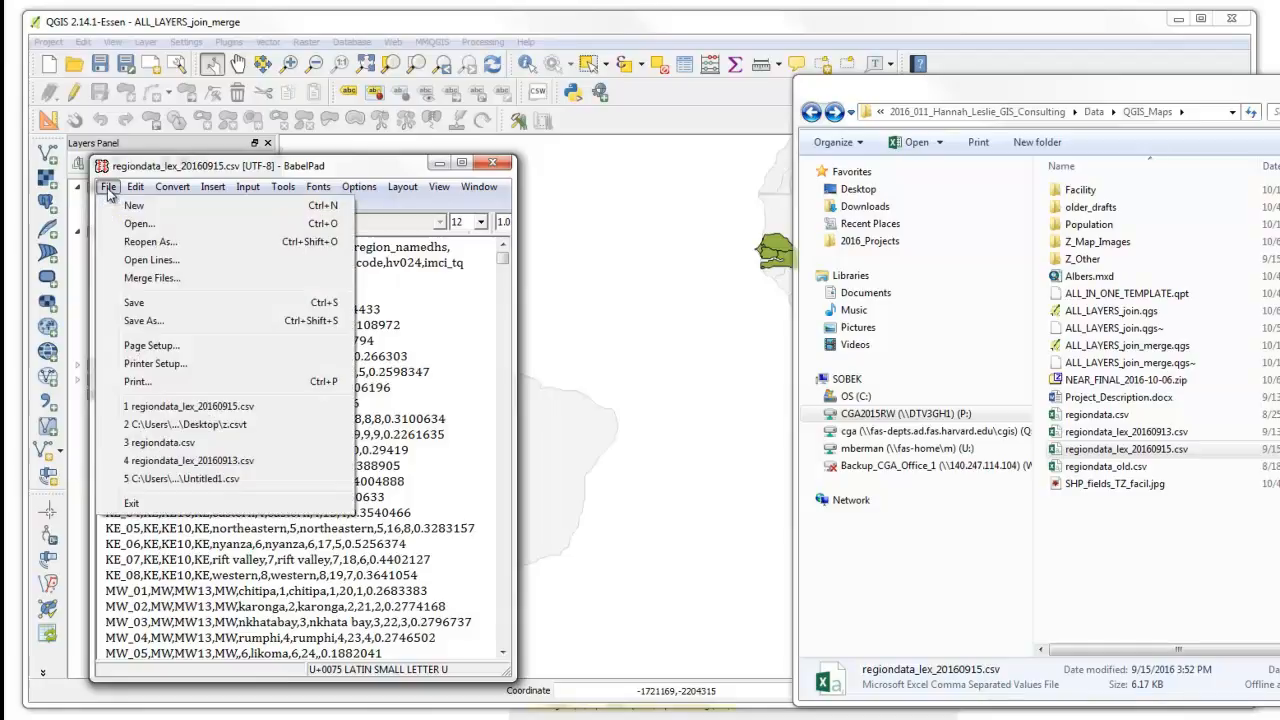
pyautogui.click(140, 321)
pyautogui.click(96, 322)
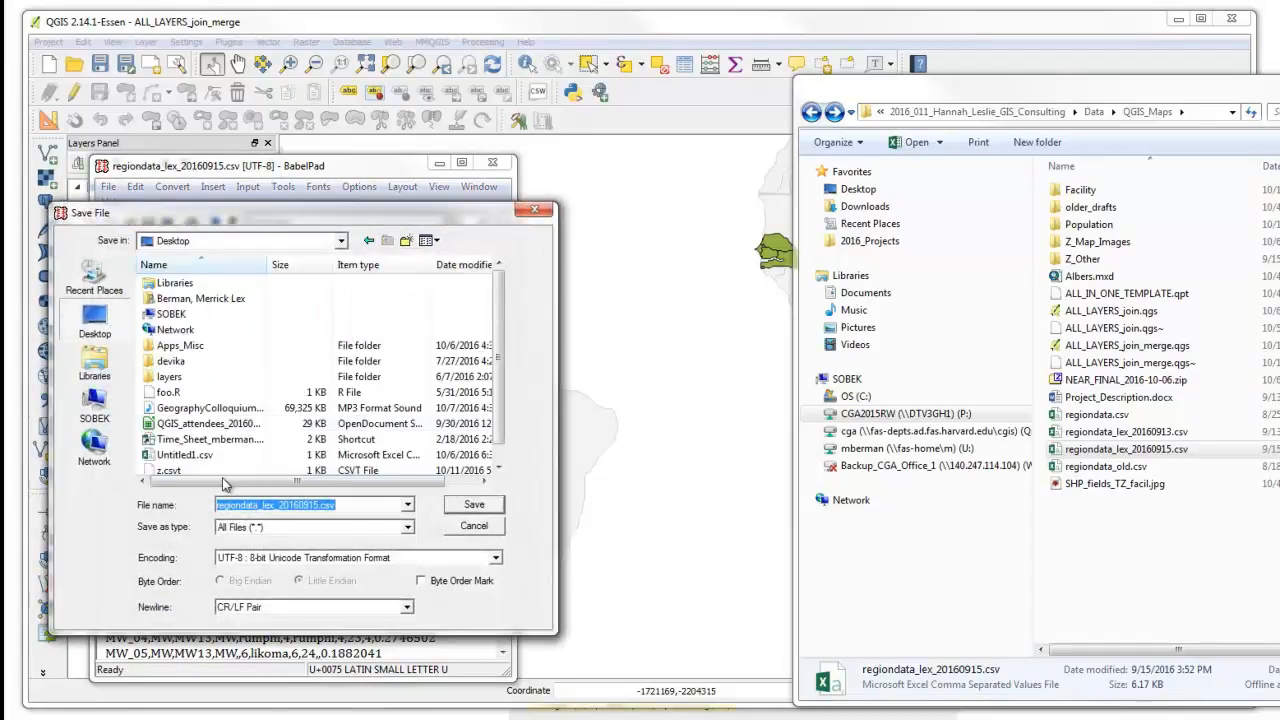
pyautogui.click(168, 471)
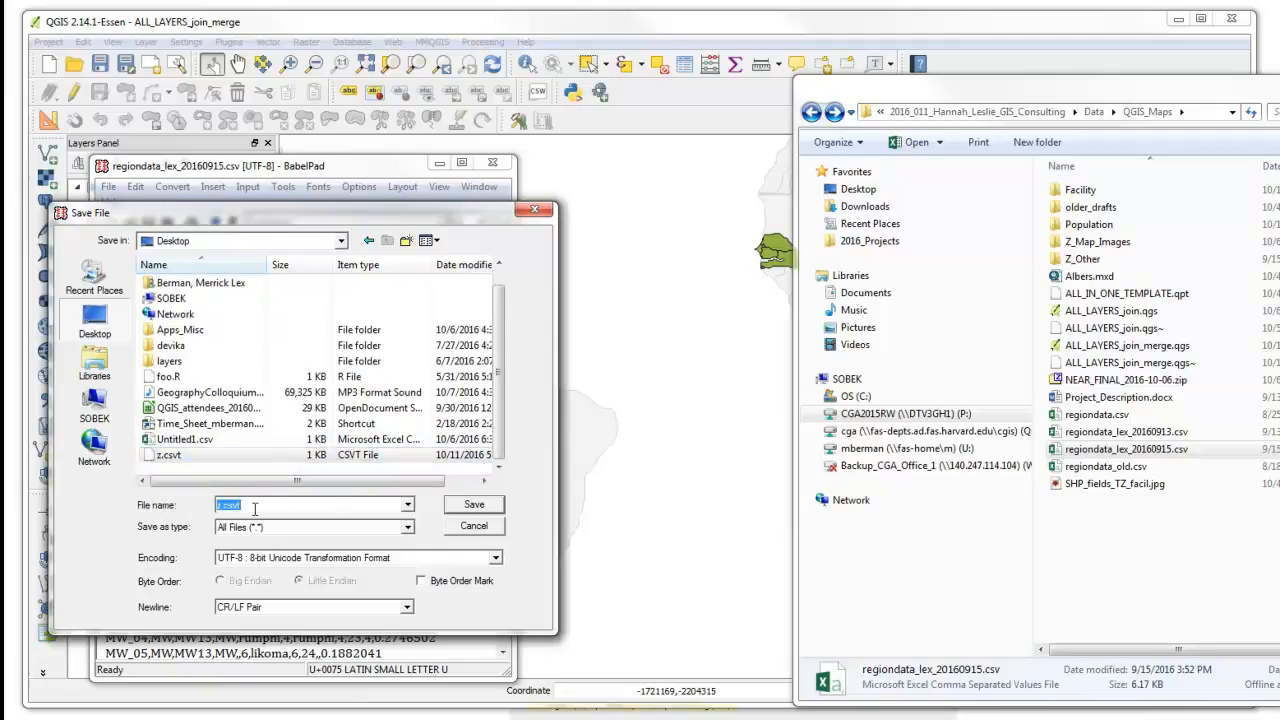
pyautogui.press('BackSpace')
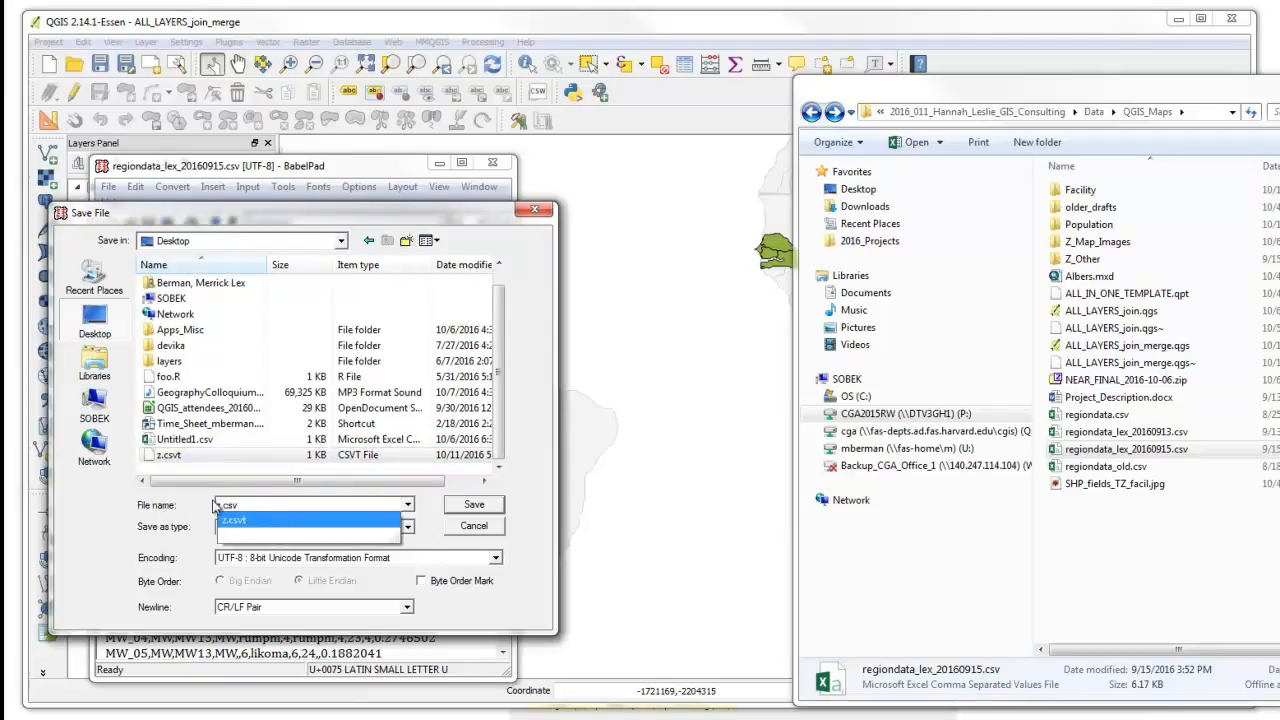
pyautogui.click(175, 495)
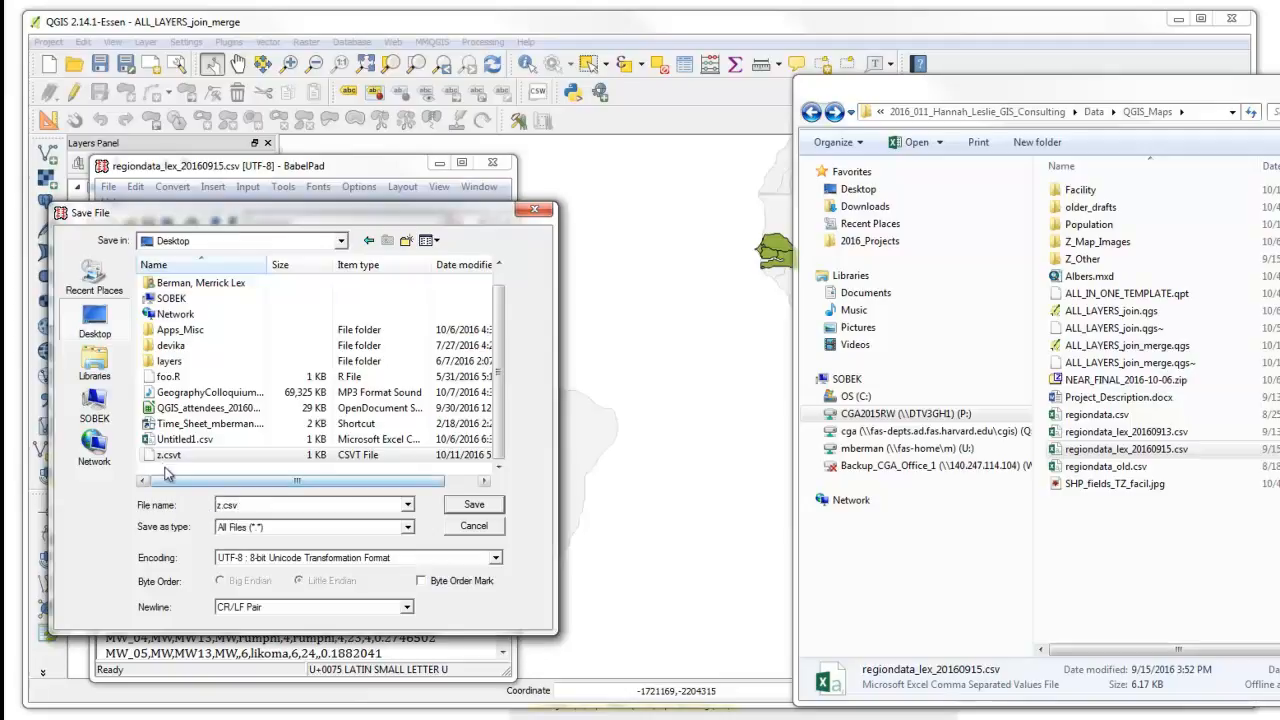
pyautogui.click(474, 504)
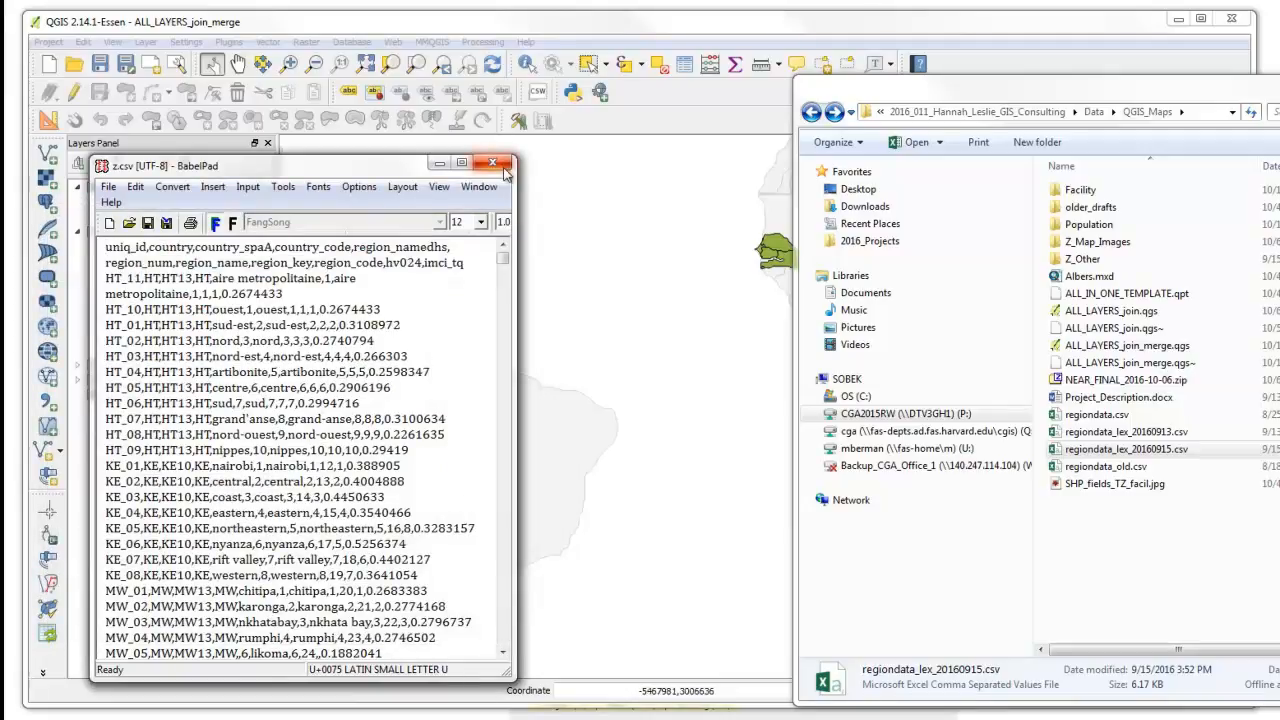
pyautogui.click(500, 170)
# - Check the Desktop folder for the z.csv and z.csvt pair, and close the file browser
pyautogui.click(858, 189)
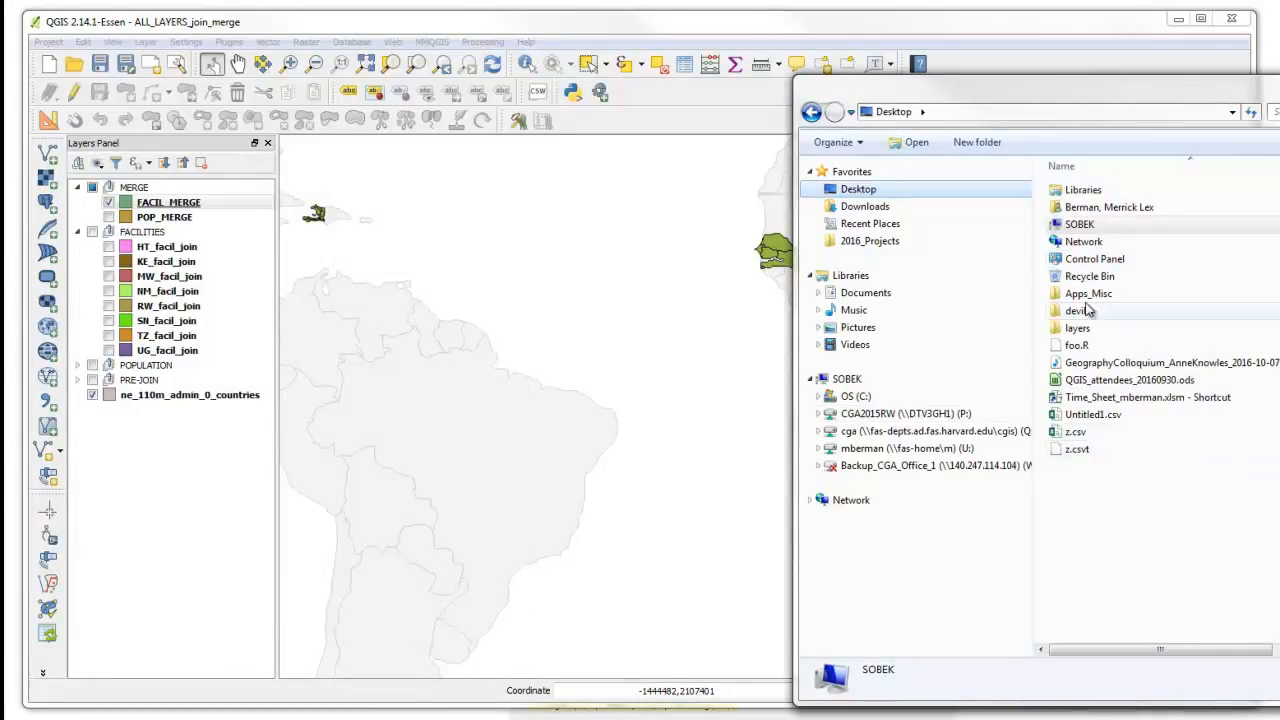
pyautogui.moveTo(1077, 99); pyautogui.dragTo(564, 38)
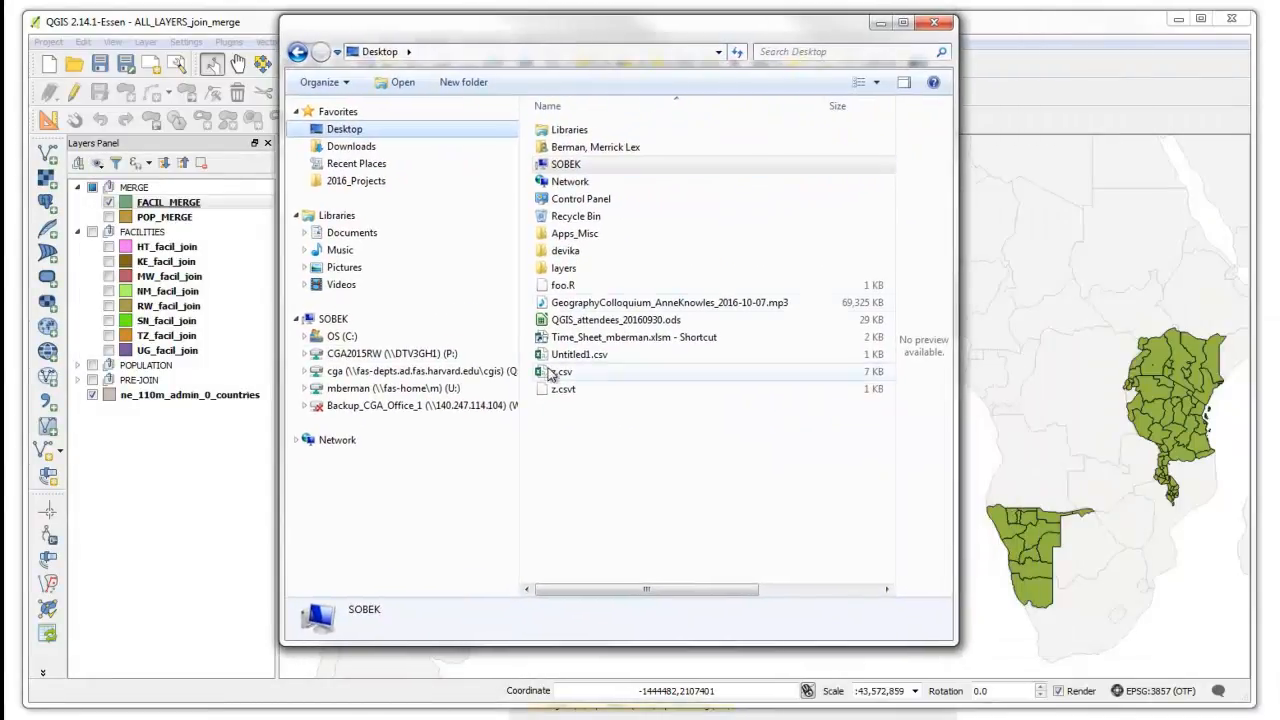
pyautogui.click(937, 24)
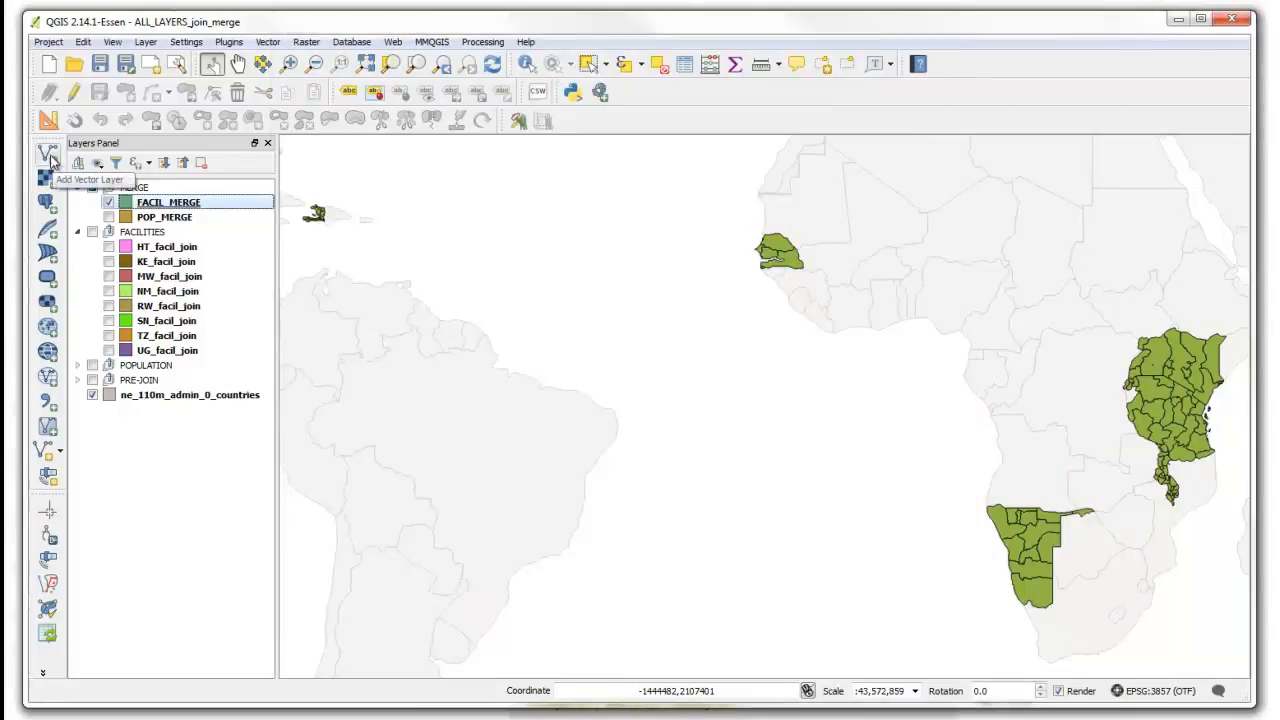
# - Add z.csv from the Desktop to the QGIS project as a vector layer, using the Comma Separated Value file type
pyautogui.click(49, 156)
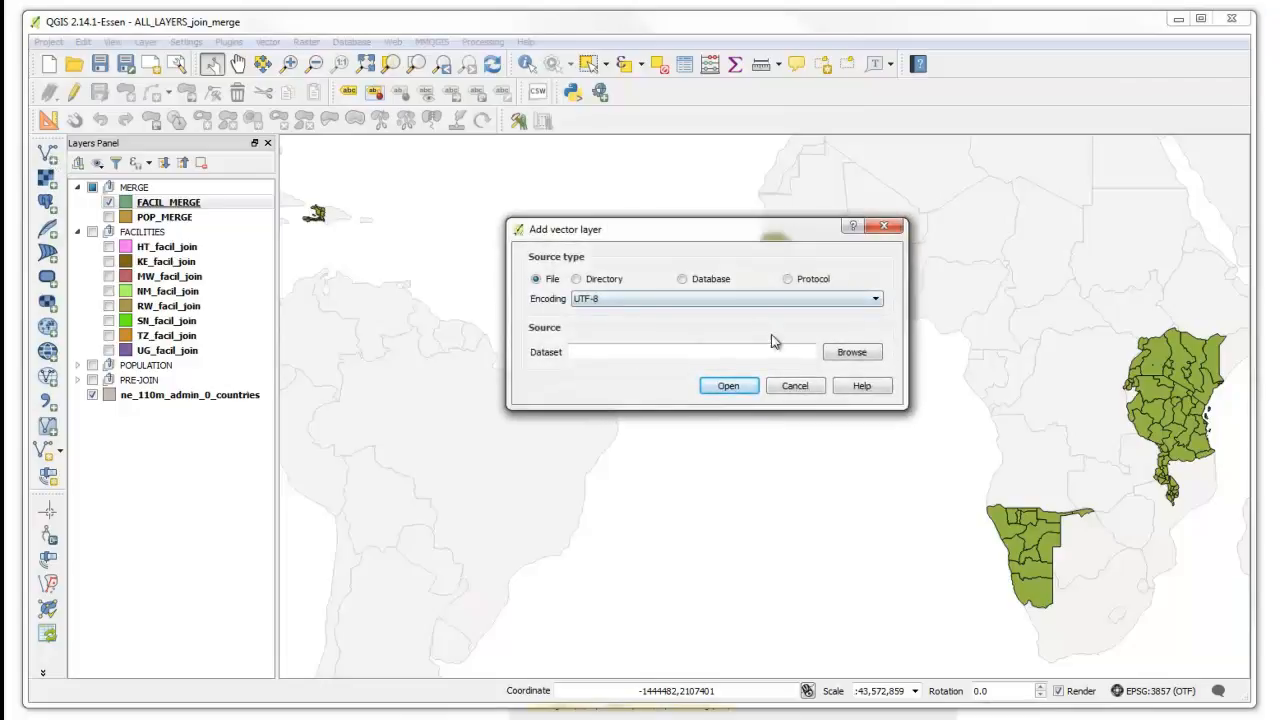
pyautogui.click(845, 363)
pyautogui.moveTo(958, 192); pyautogui.dragTo(572, 28)
pyautogui.click(785, 569)
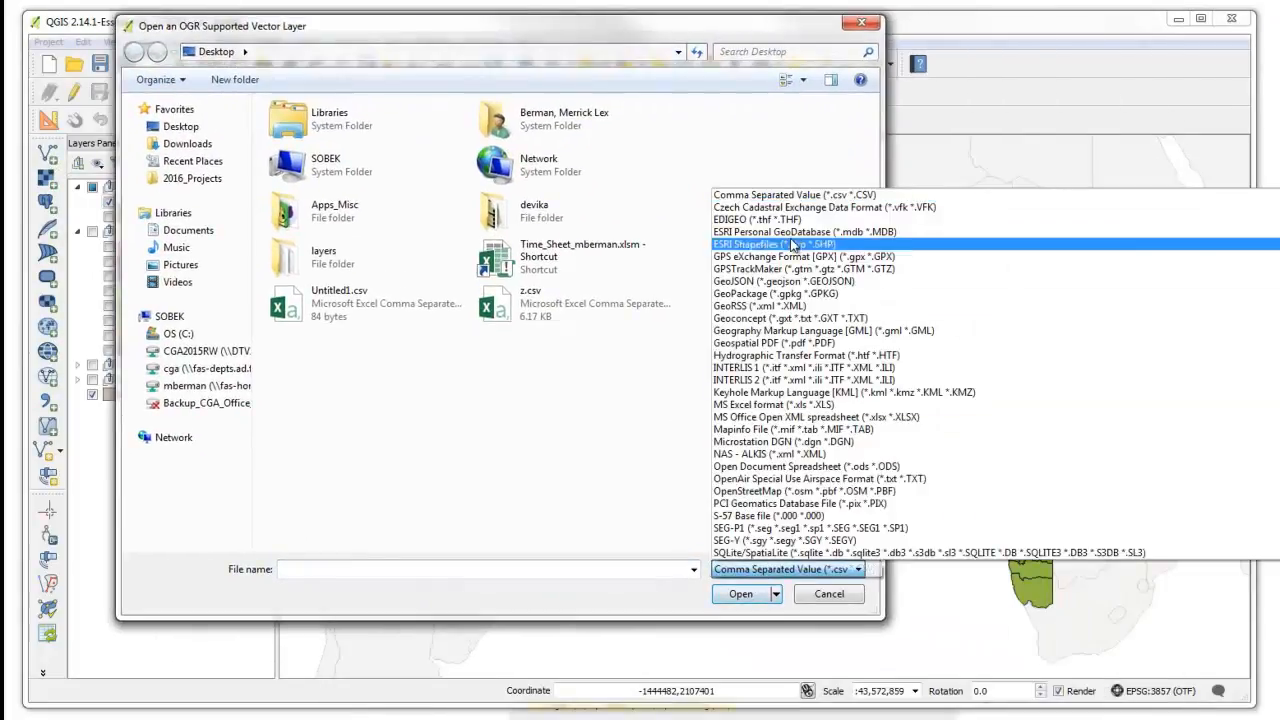
pyautogui.click(783, 204)
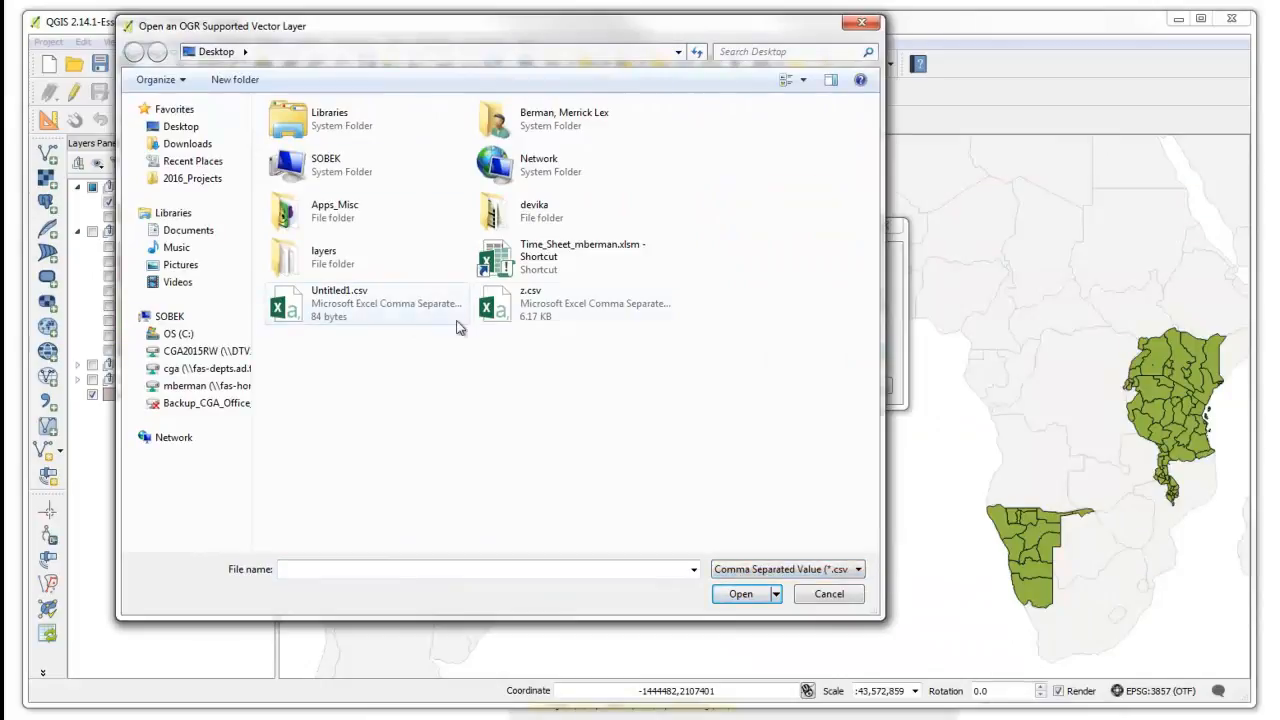
pyautogui.click(516, 314)
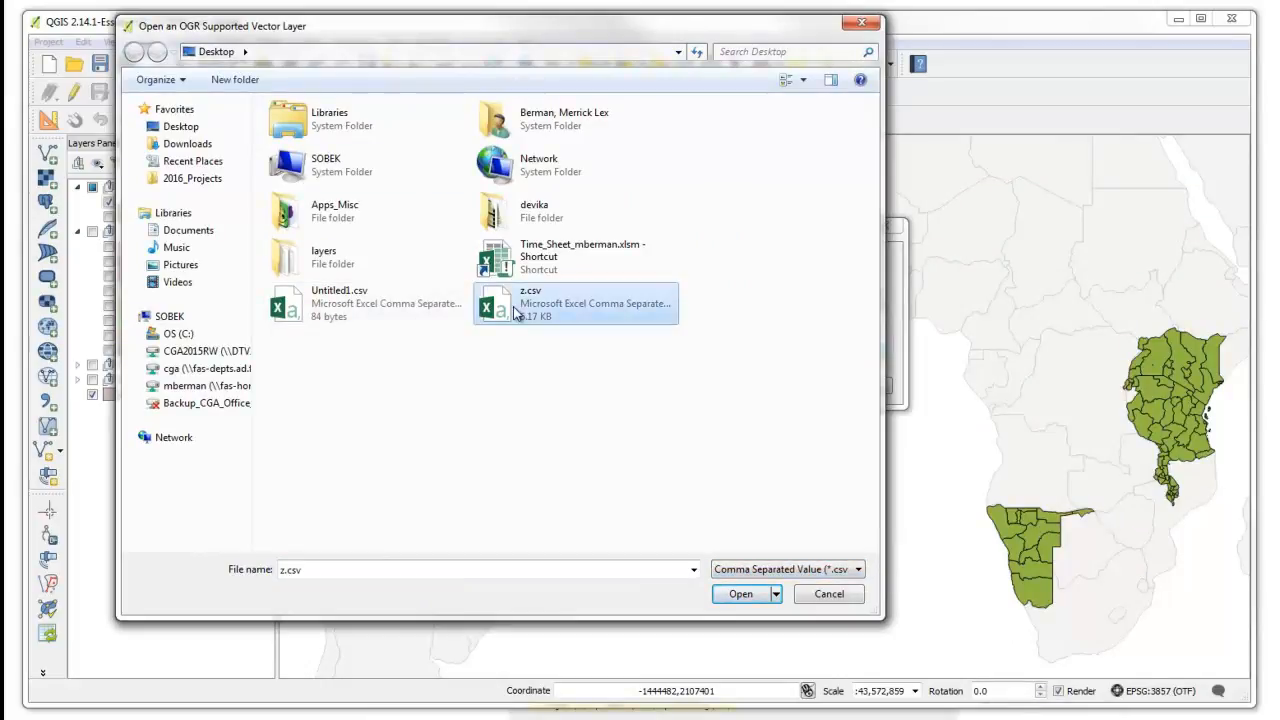
pyautogui.click(740, 595)
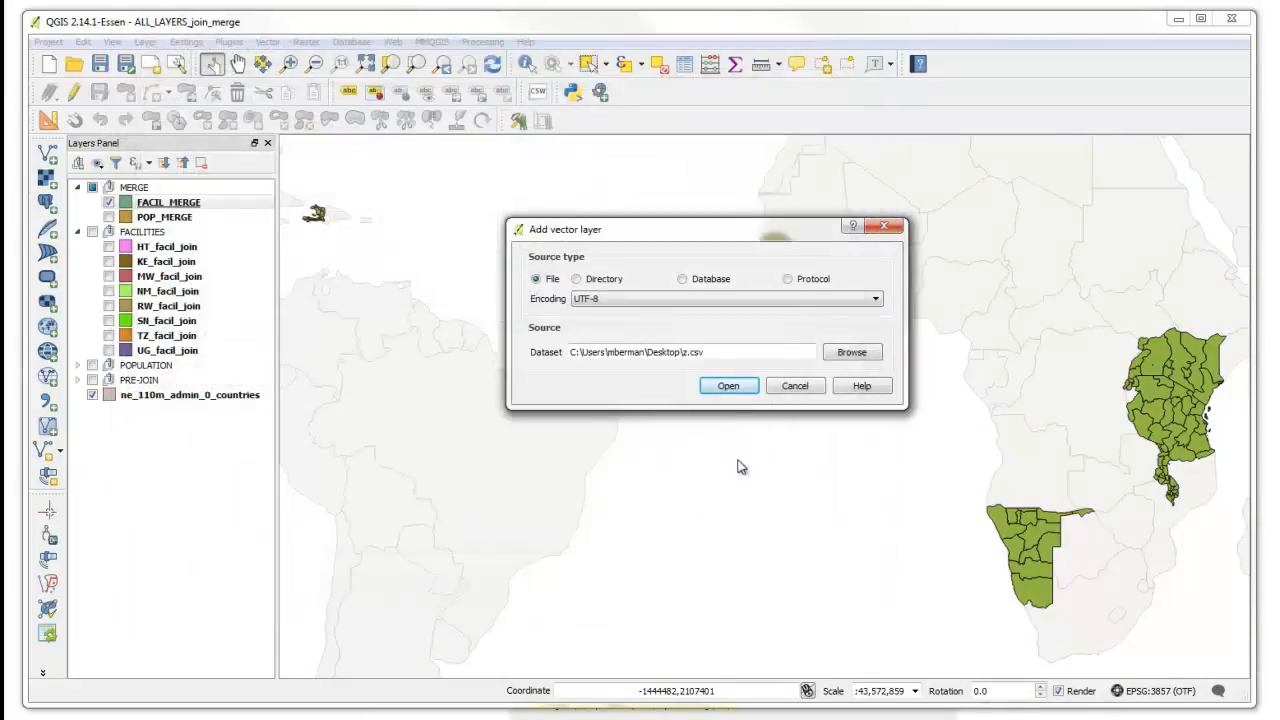
pyautogui.click(729, 386)
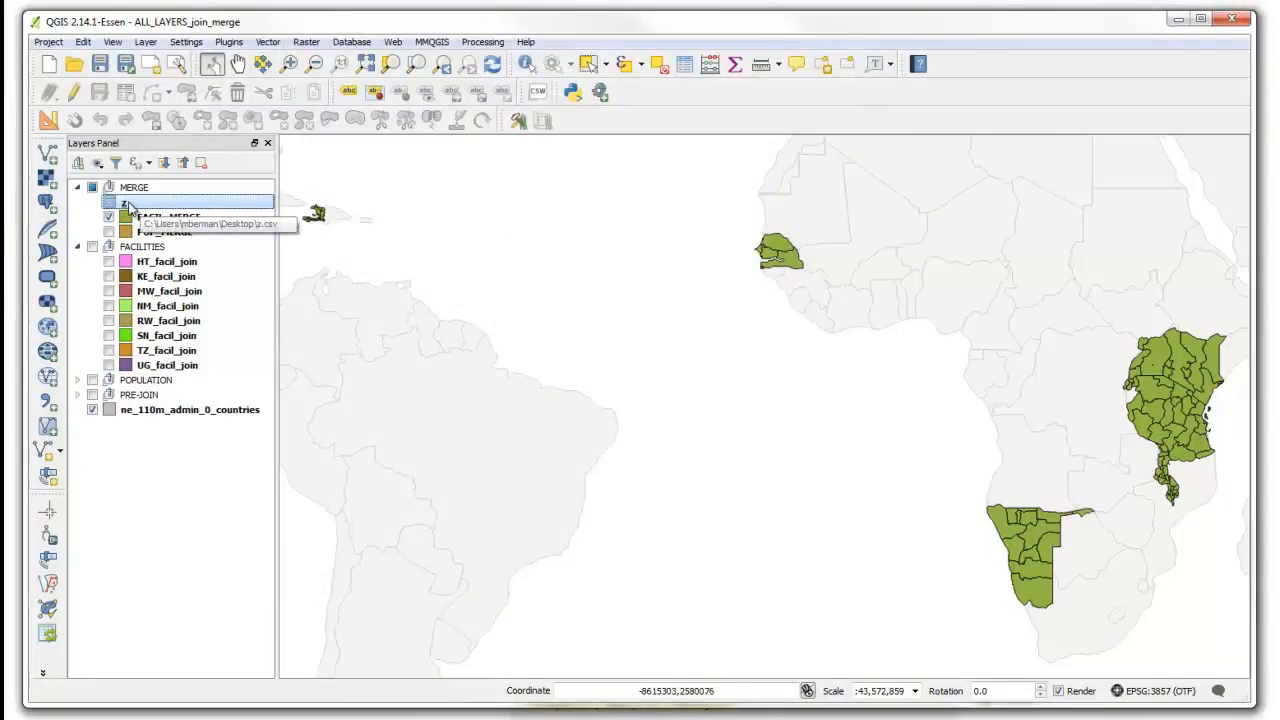
# - Examine the field names and types of table z in Table Manager, and close it
pyautogui.click(268, 41)
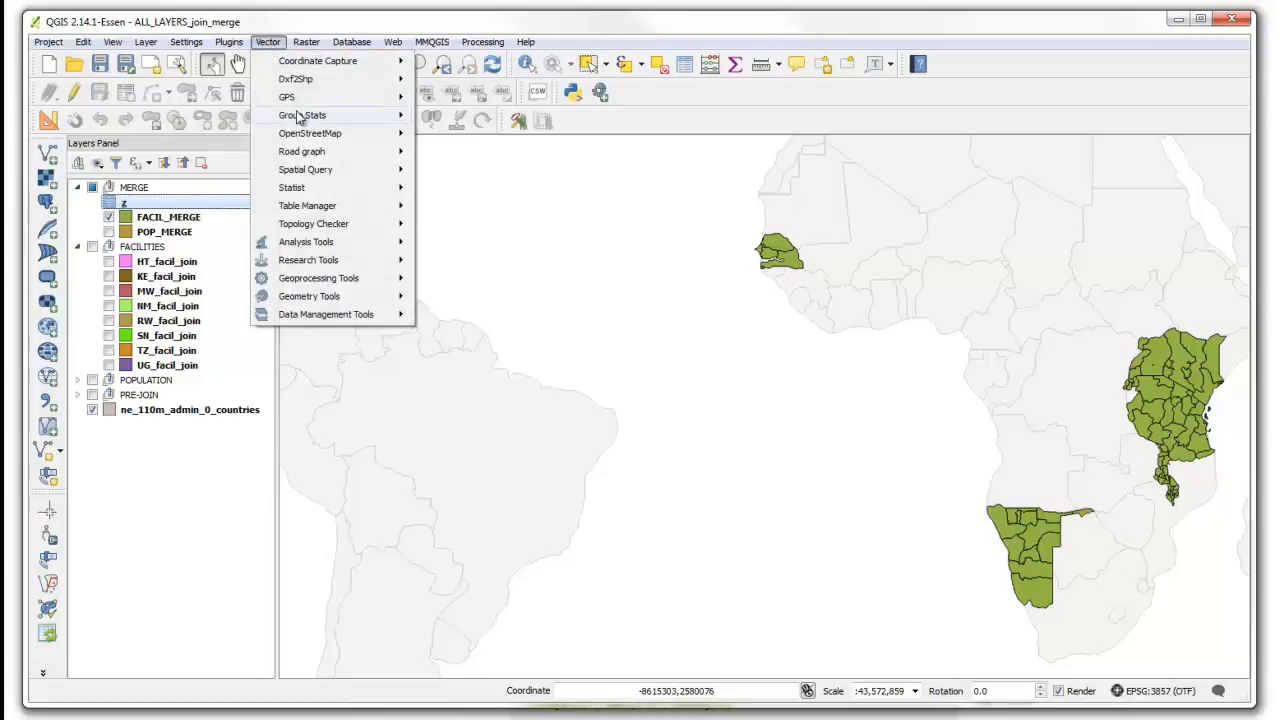
pyautogui.moveTo(320, 206)
pyautogui.click(466, 210)
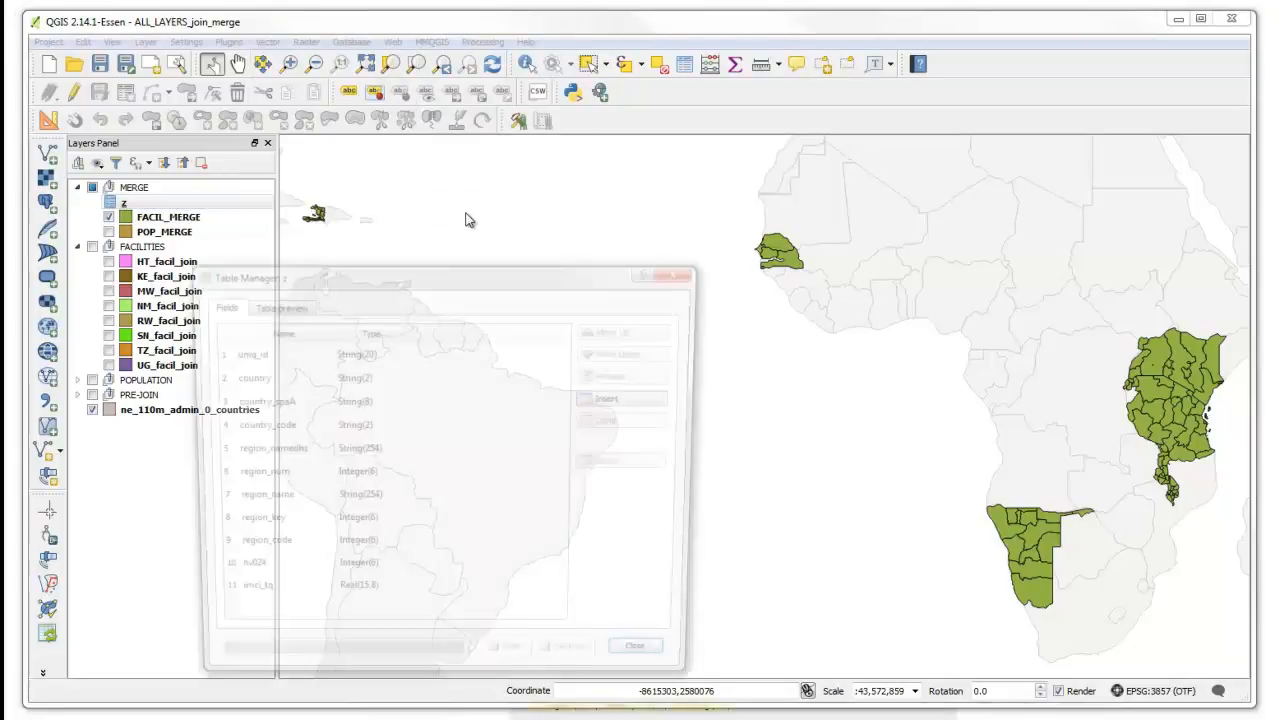
pyautogui.moveTo(473, 275); pyautogui.dragTo(529, 164)
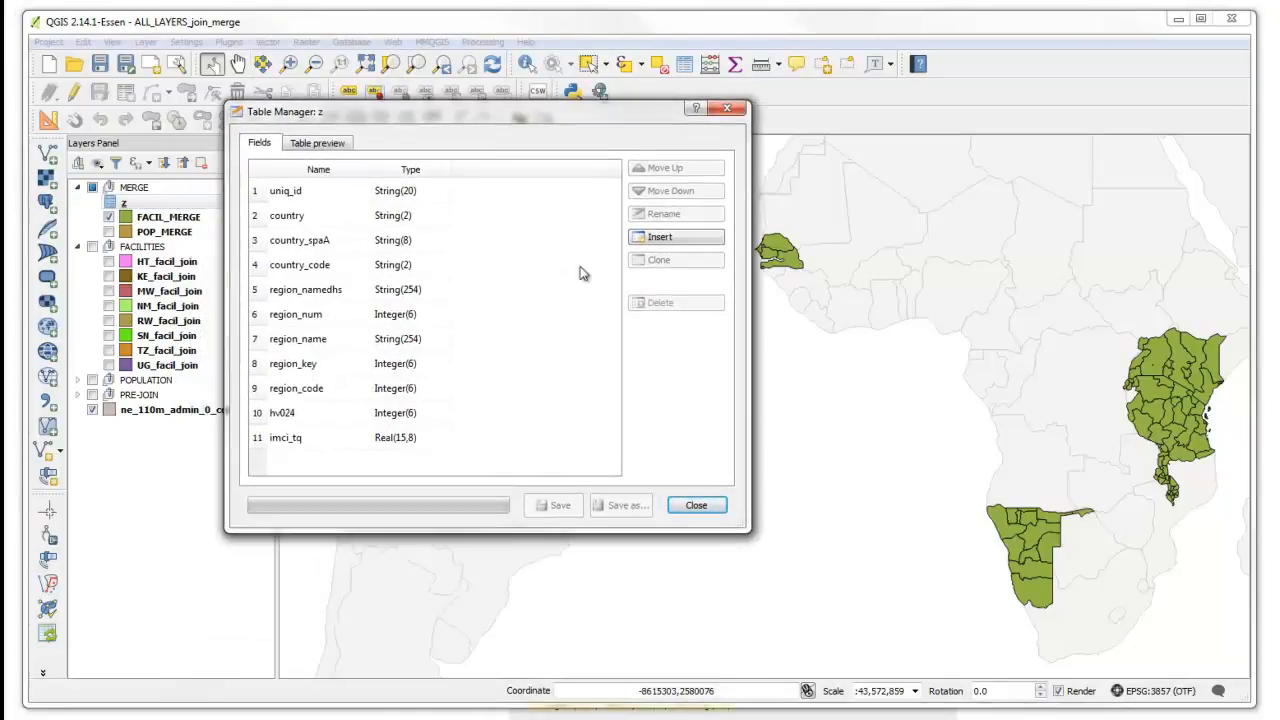
pyautogui.moveTo(749, 531); pyautogui.dragTo(741, 605)
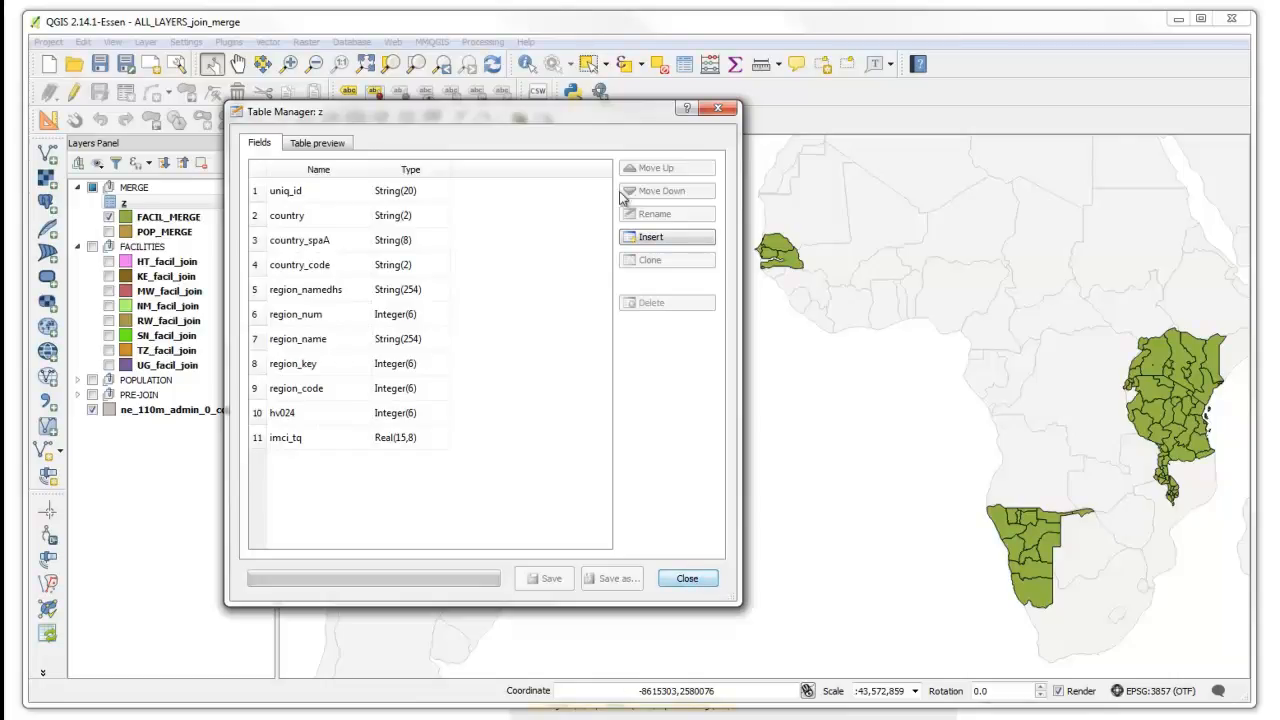
pyautogui.moveTo(589, 115); pyautogui.dragTo(683, 164)
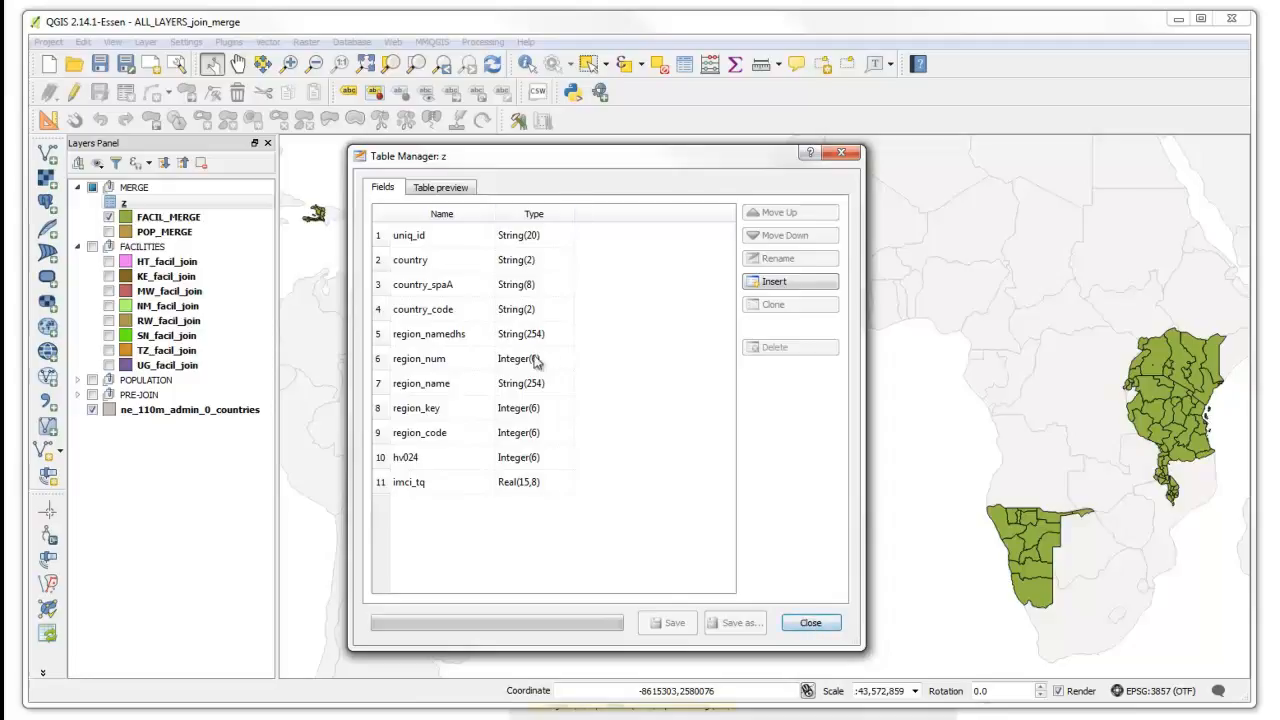
pyautogui.click(808, 624)
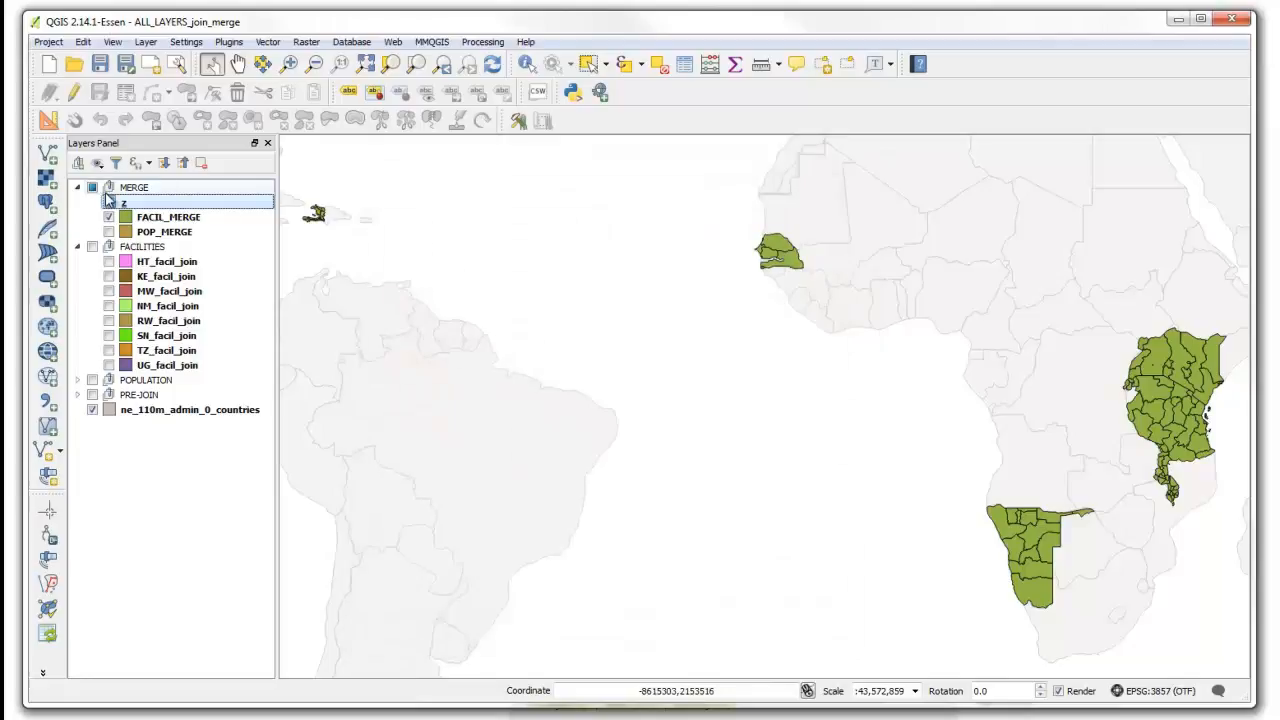
# - Review the records and numeric columns in the attribute table of z, and close it
pyautogui.rightClick(110, 201)
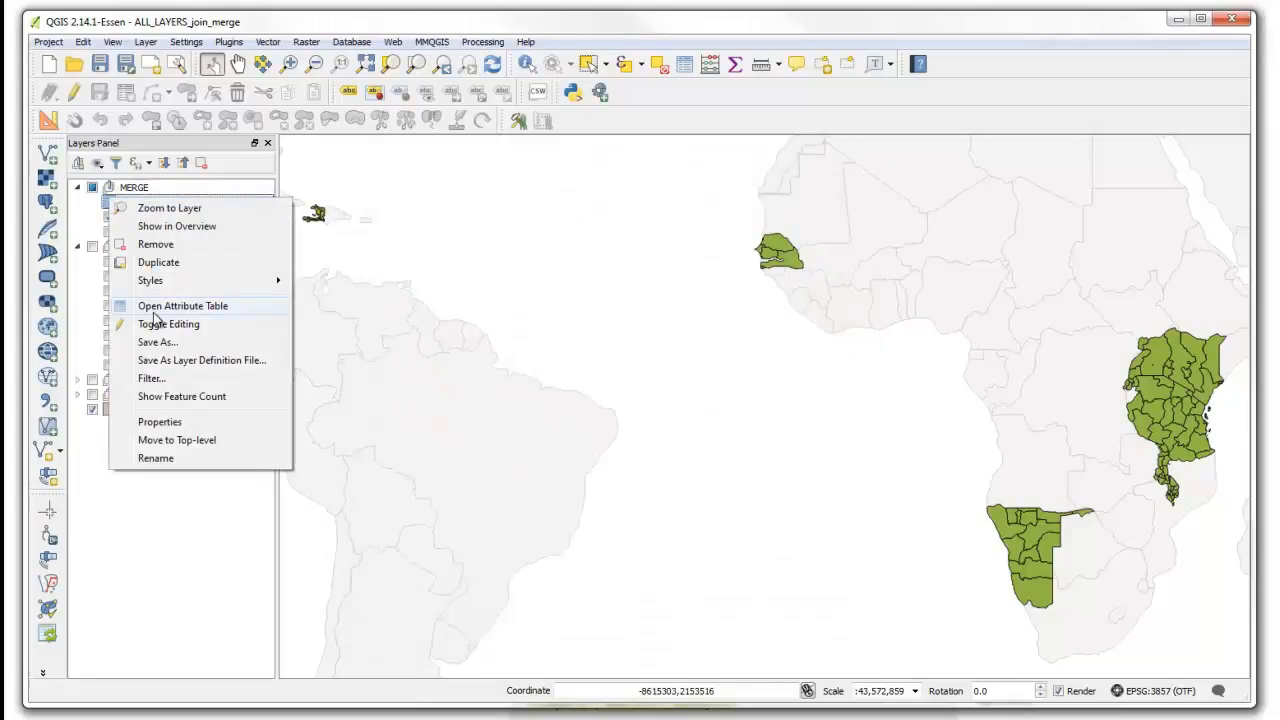
pyautogui.click(158, 307)
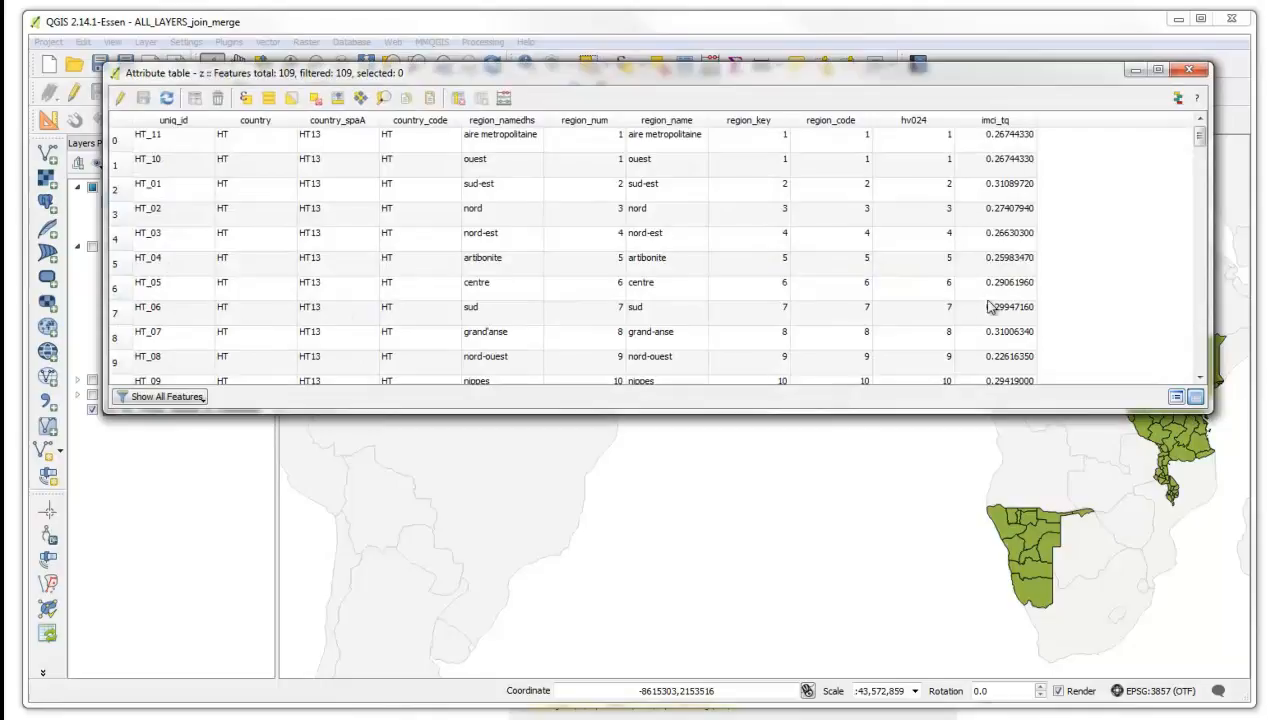
pyautogui.click(1189, 70)
# - Start a new vector join on the FACIL_MERGE layer with z as the join layer
pyautogui.click(141, 218)
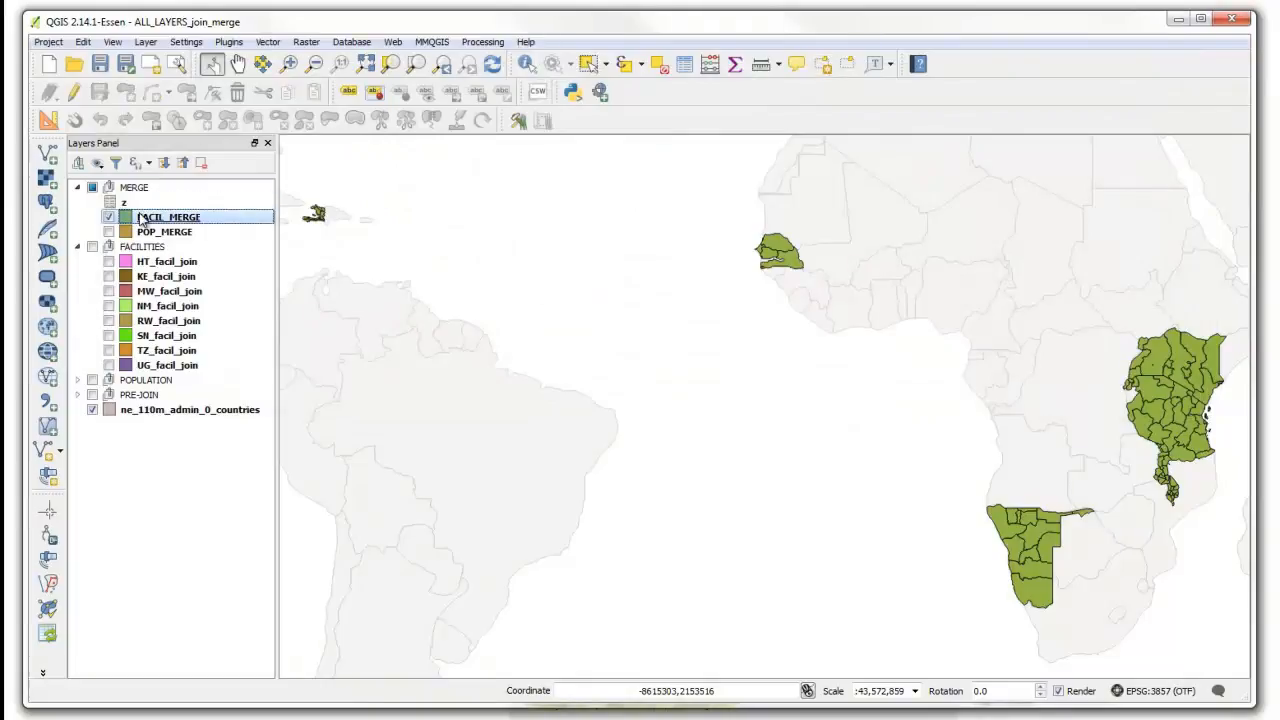
pyautogui.rightClick(141, 218)
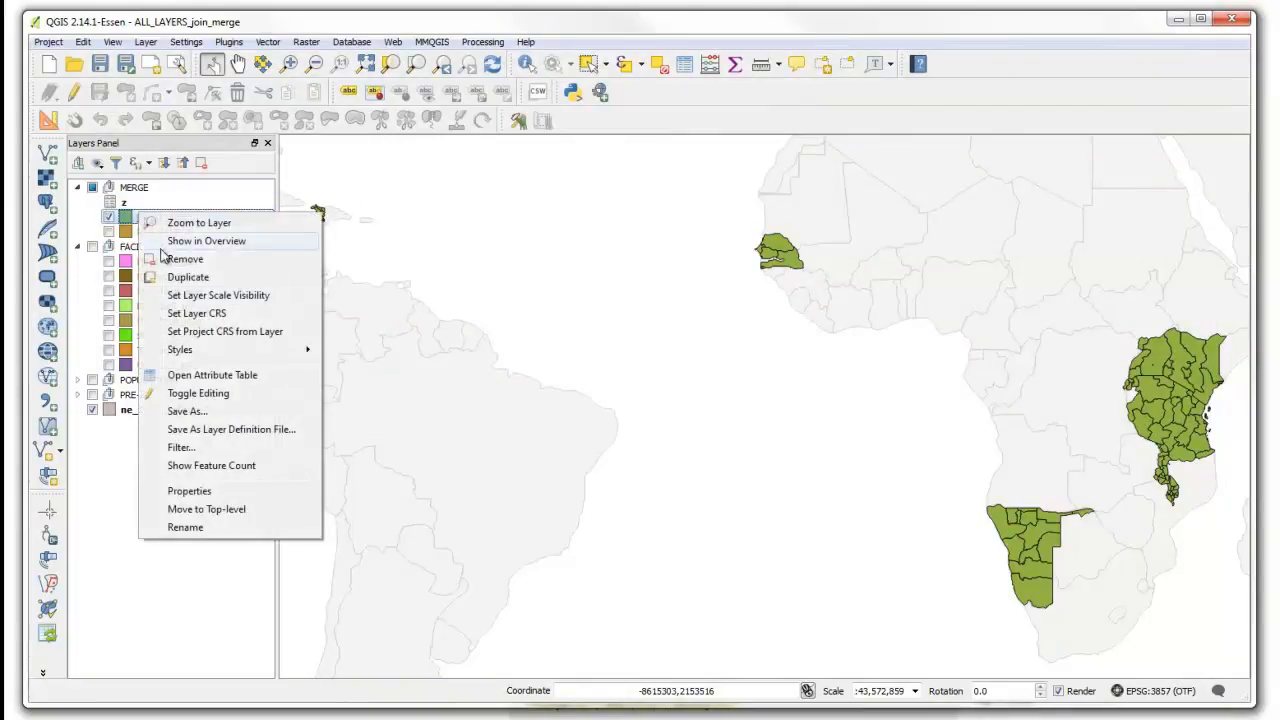
pyautogui.click(185, 491)
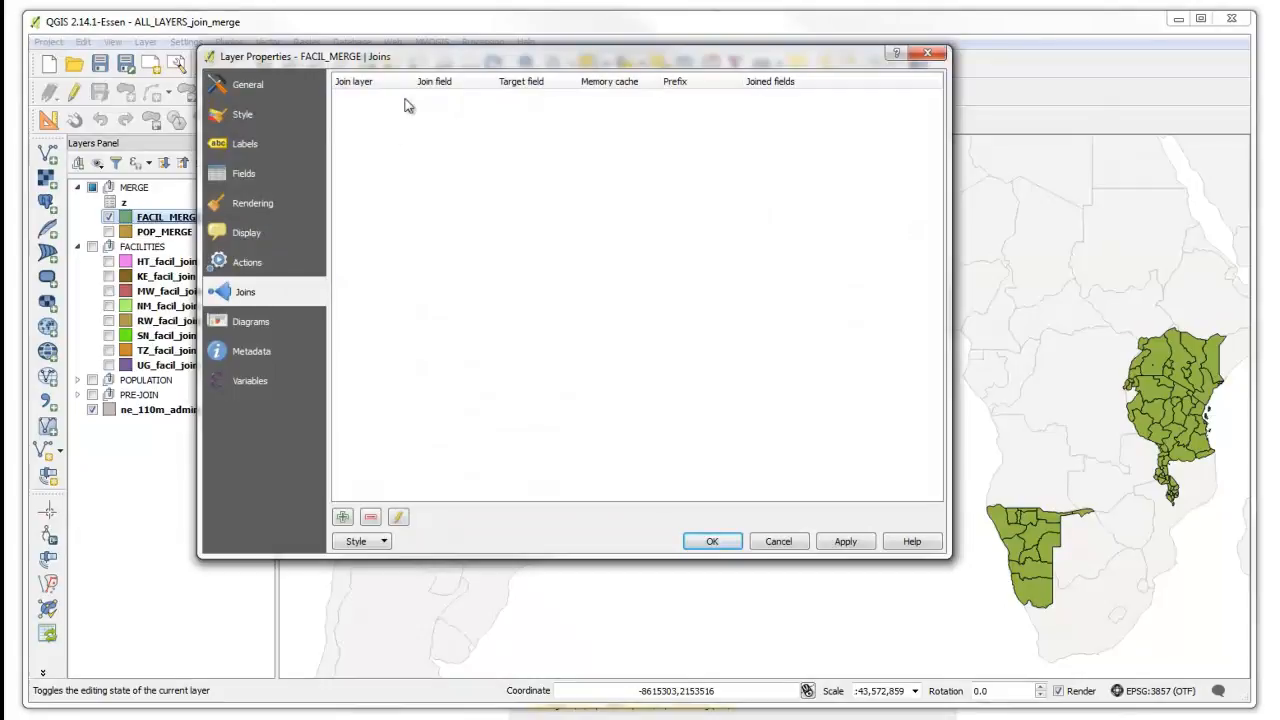
pyautogui.click(342, 518)
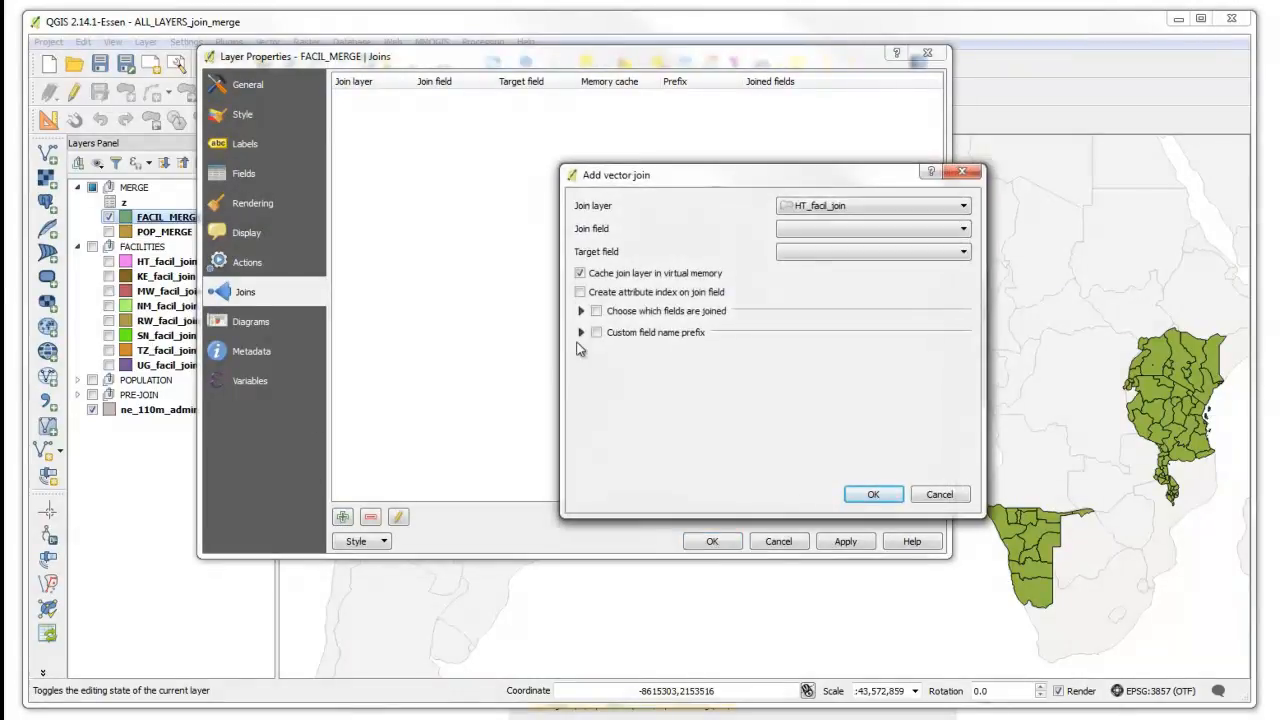
pyautogui.click(966, 206)
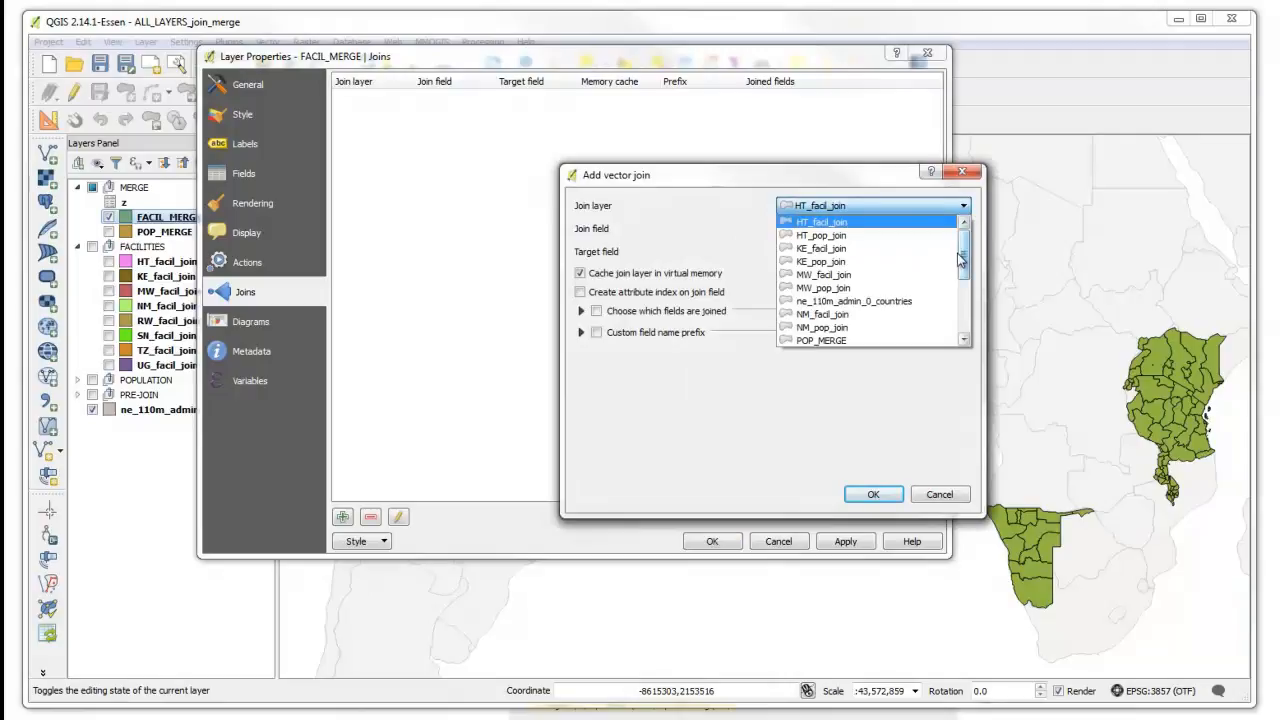
pyautogui.moveTo(966, 258); pyautogui.dragTo(966, 335)
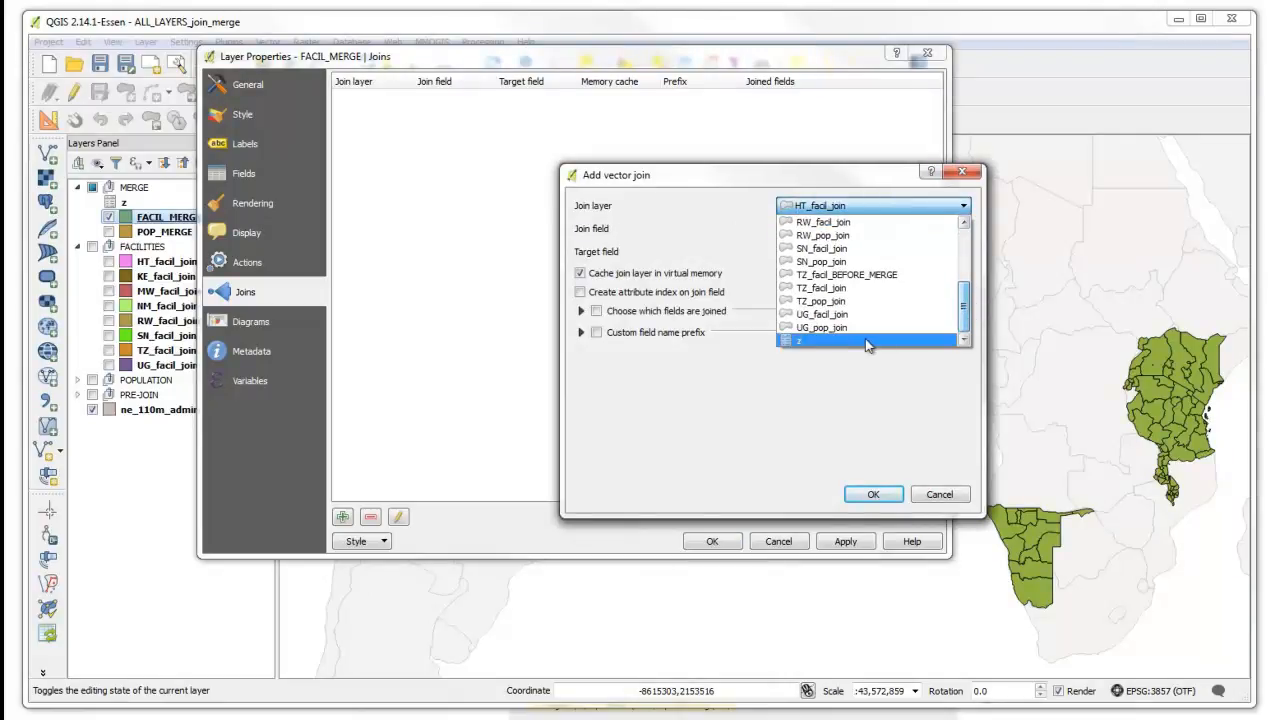
pyautogui.click(856, 340)
# - Match join field uniq_id to target field UNIQ_ID, then apply the join and close the layer properties
pyautogui.click(958, 232)
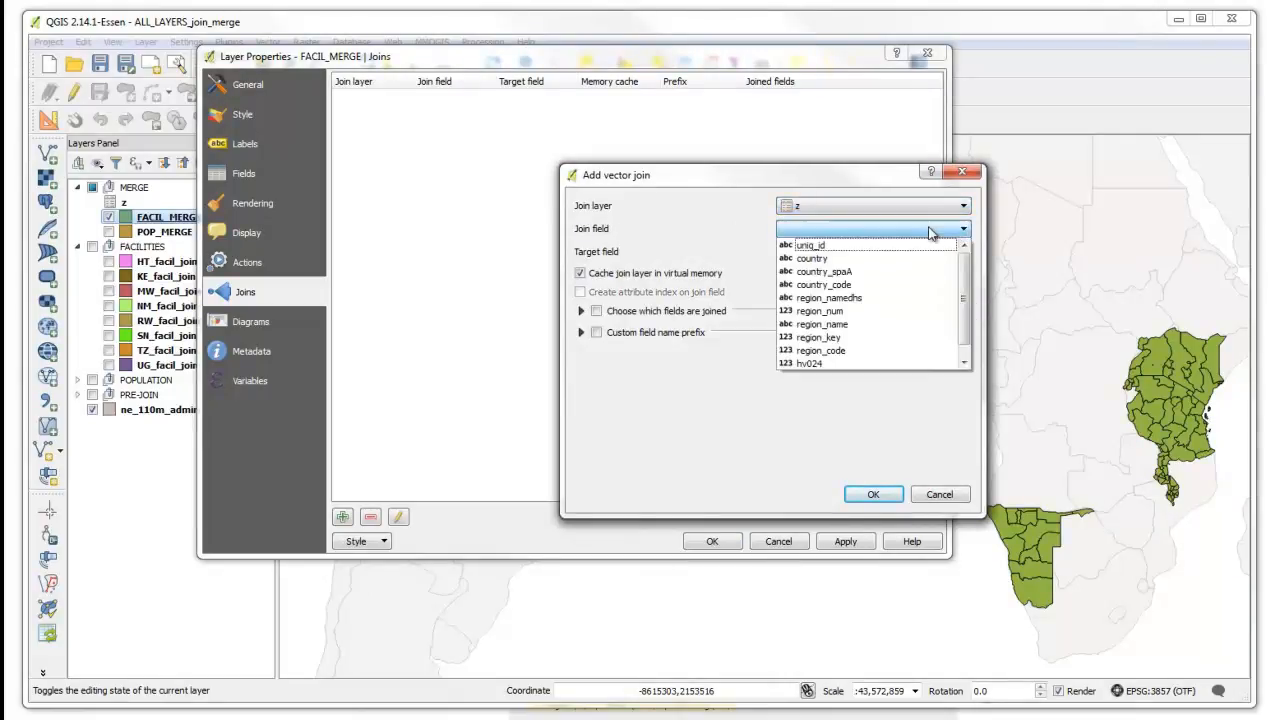
pyautogui.click(814, 245)
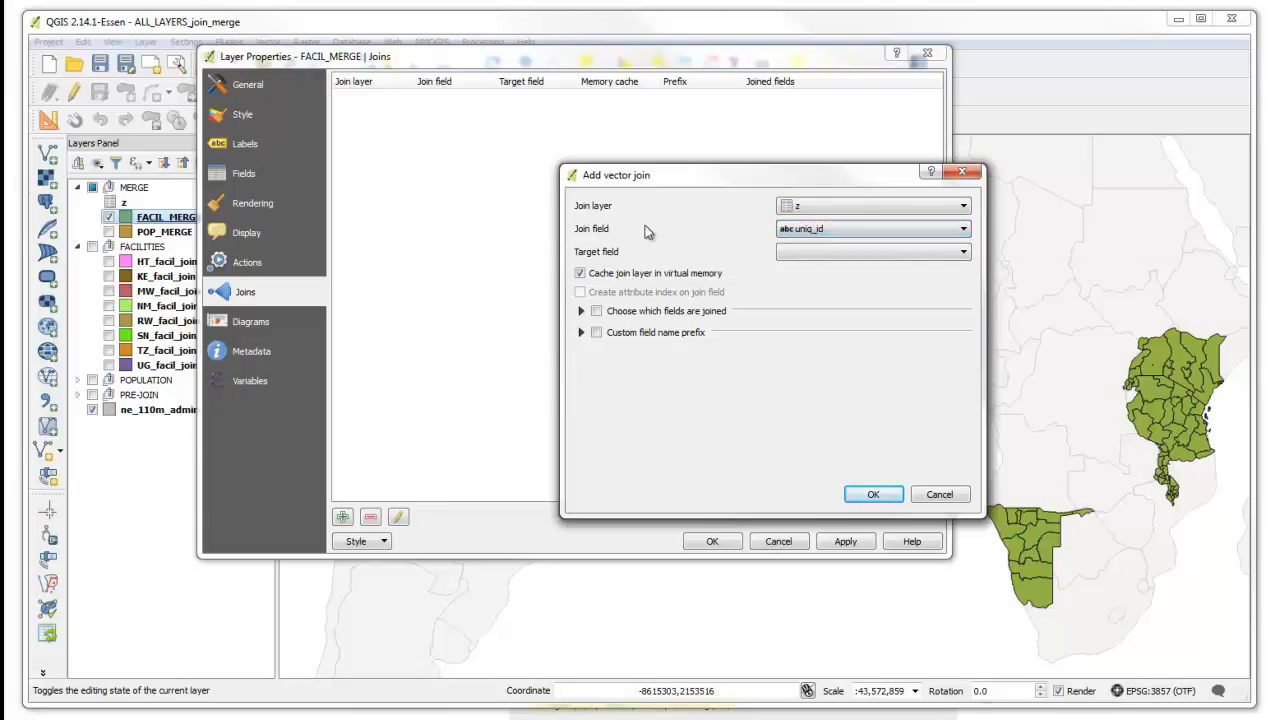
pyautogui.click(964, 252)
pyautogui.click(818, 268)
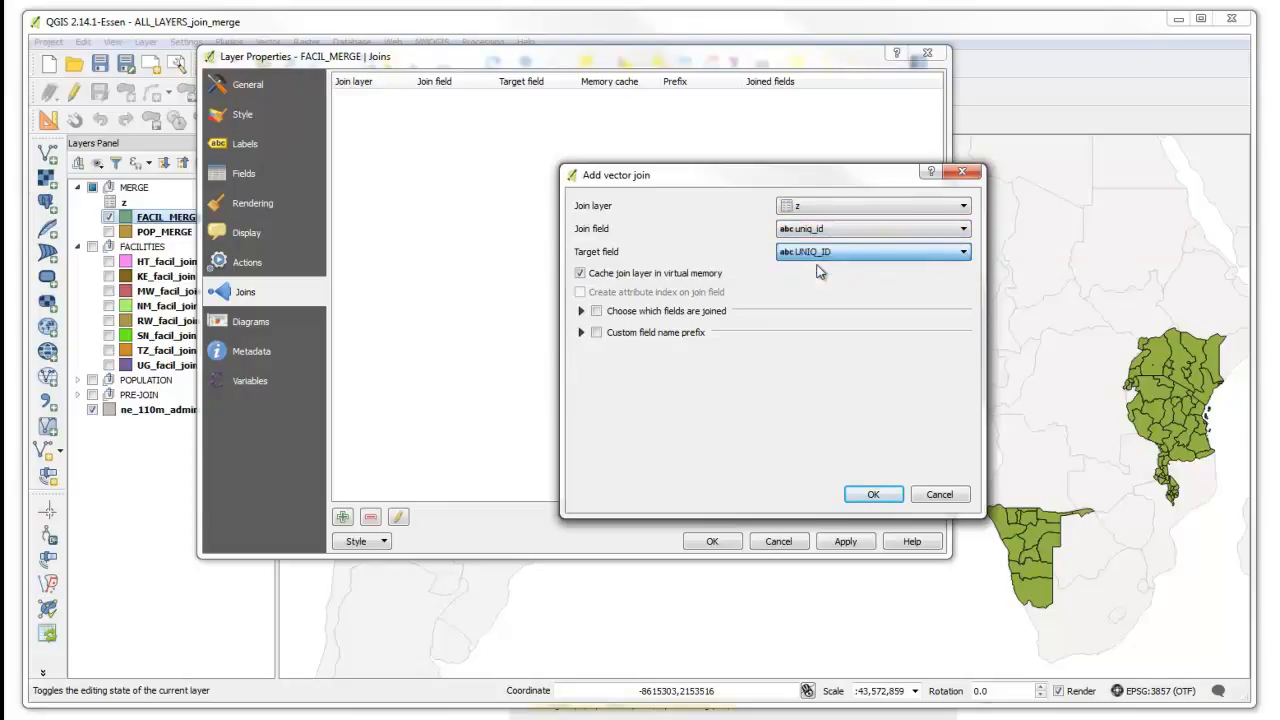
pyautogui.click(871, 495)
pyautogui.click(845, 541)
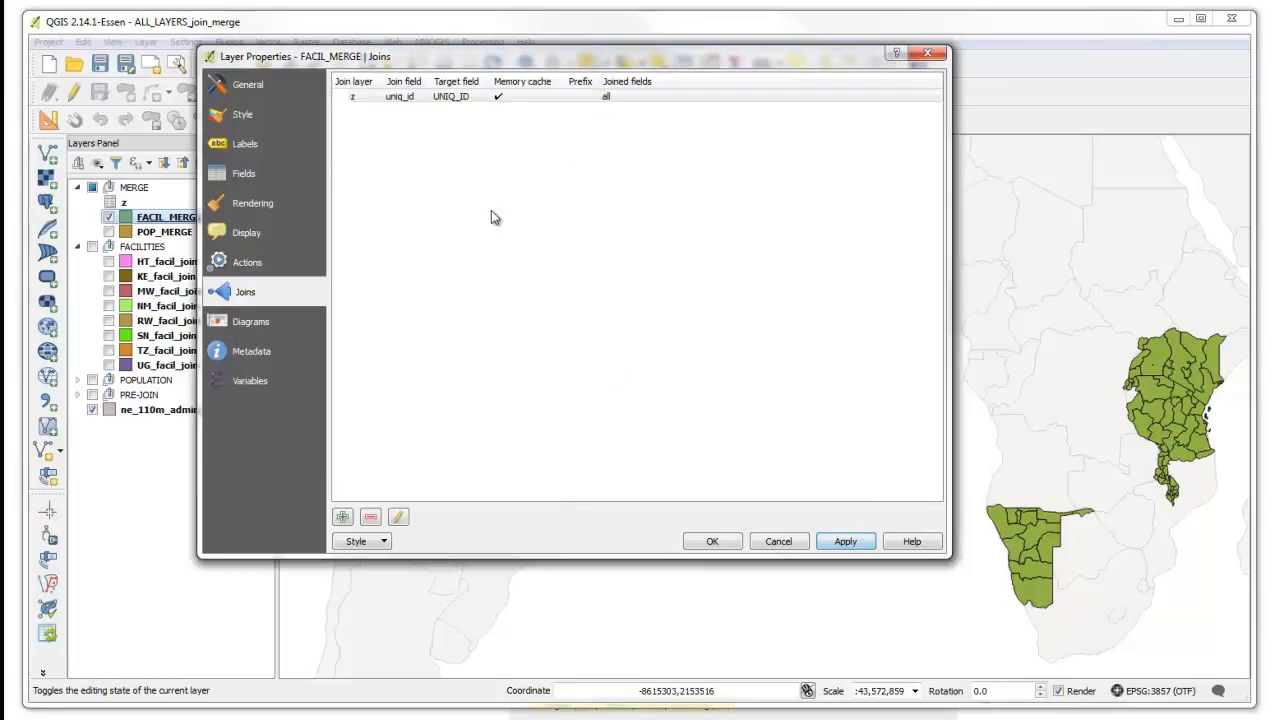
pyautogui.moveTo(470, 62); pyautogui.dragTo(488, 102)
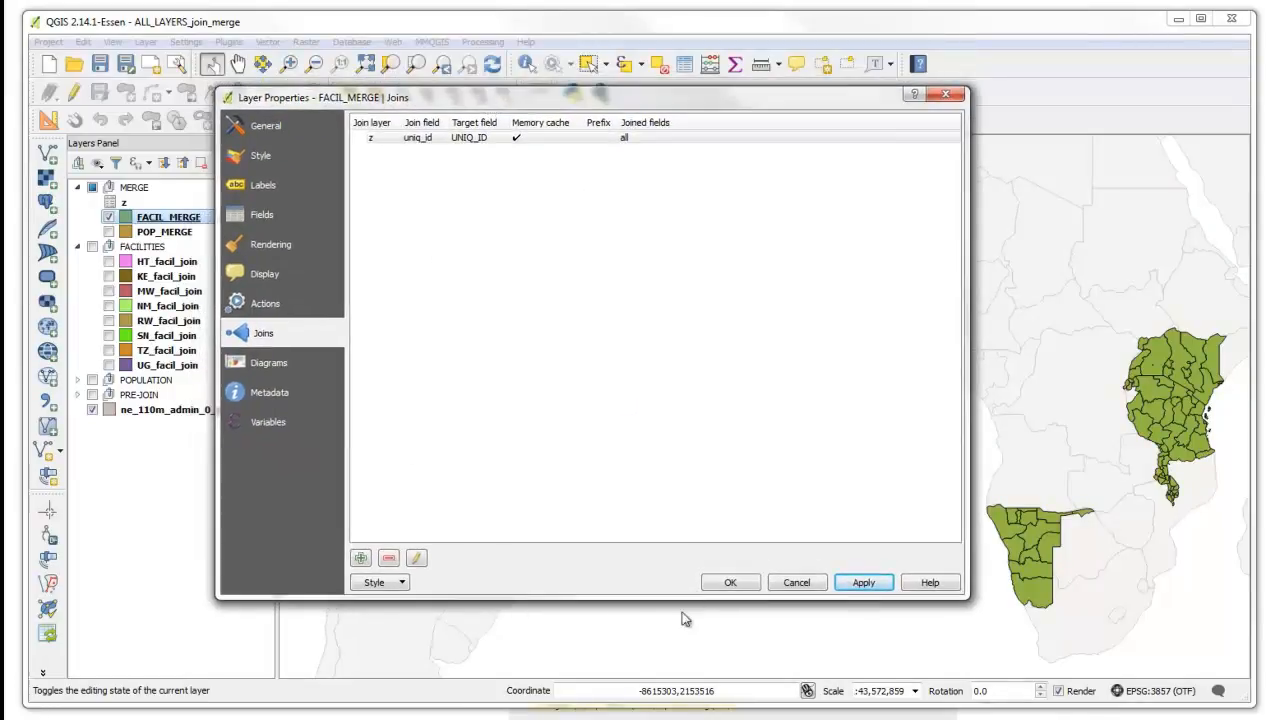
pyautogui.click(731, 583)
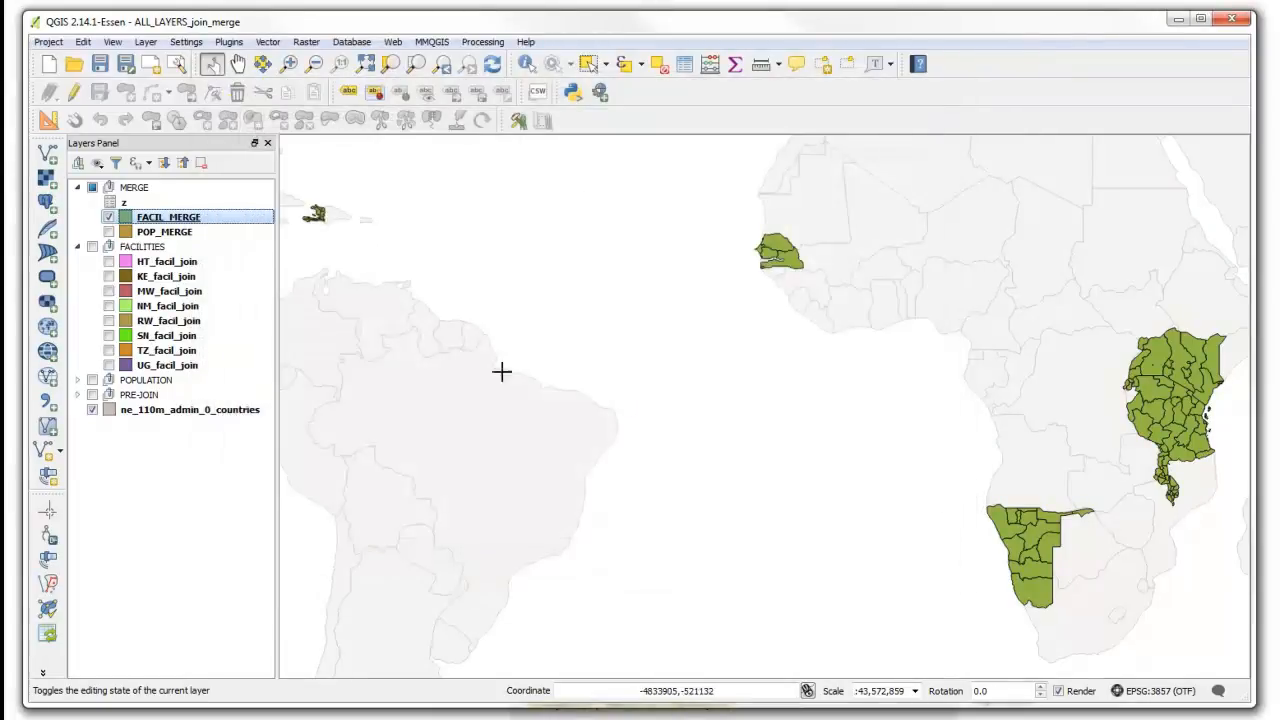
# - Review the joined z columns in the attribute table of FACIL_MERGE, and close it
pyautogui.rightClick(168, 222)
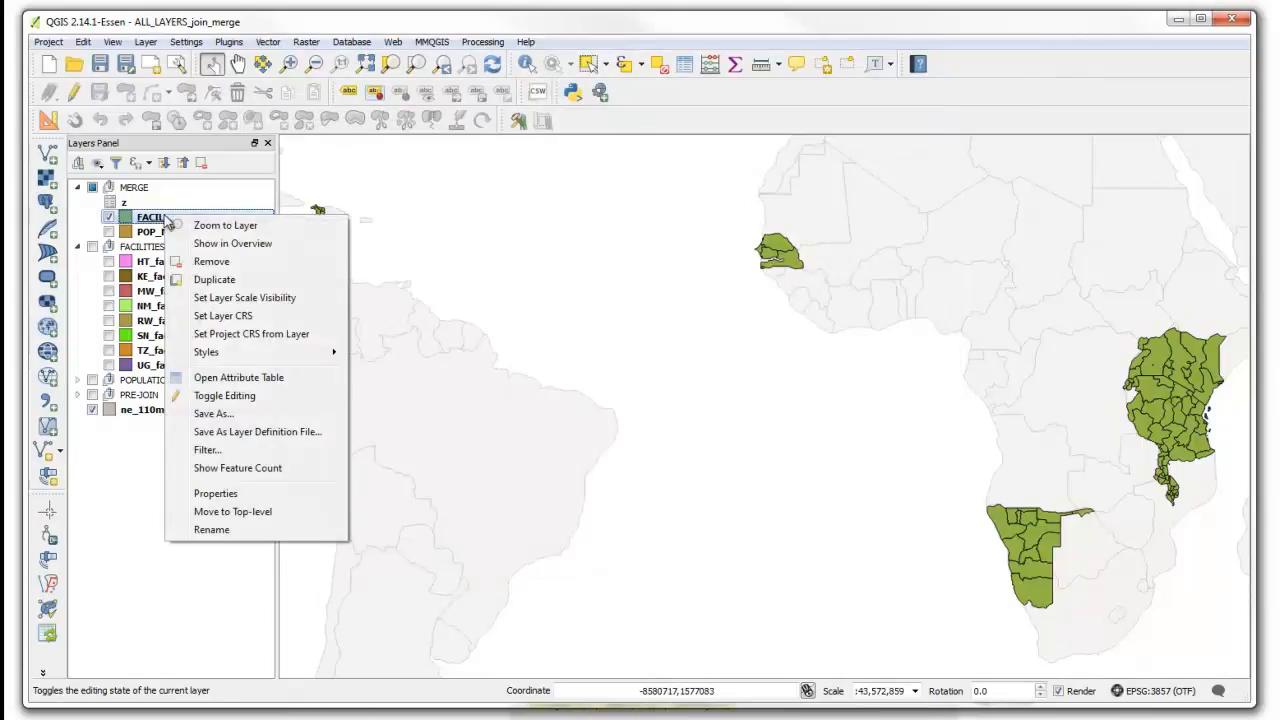
pyautogui.click(236, 377)
pyautogui.moveTo(366, 377); pyautogui.dragTo(966, 347)
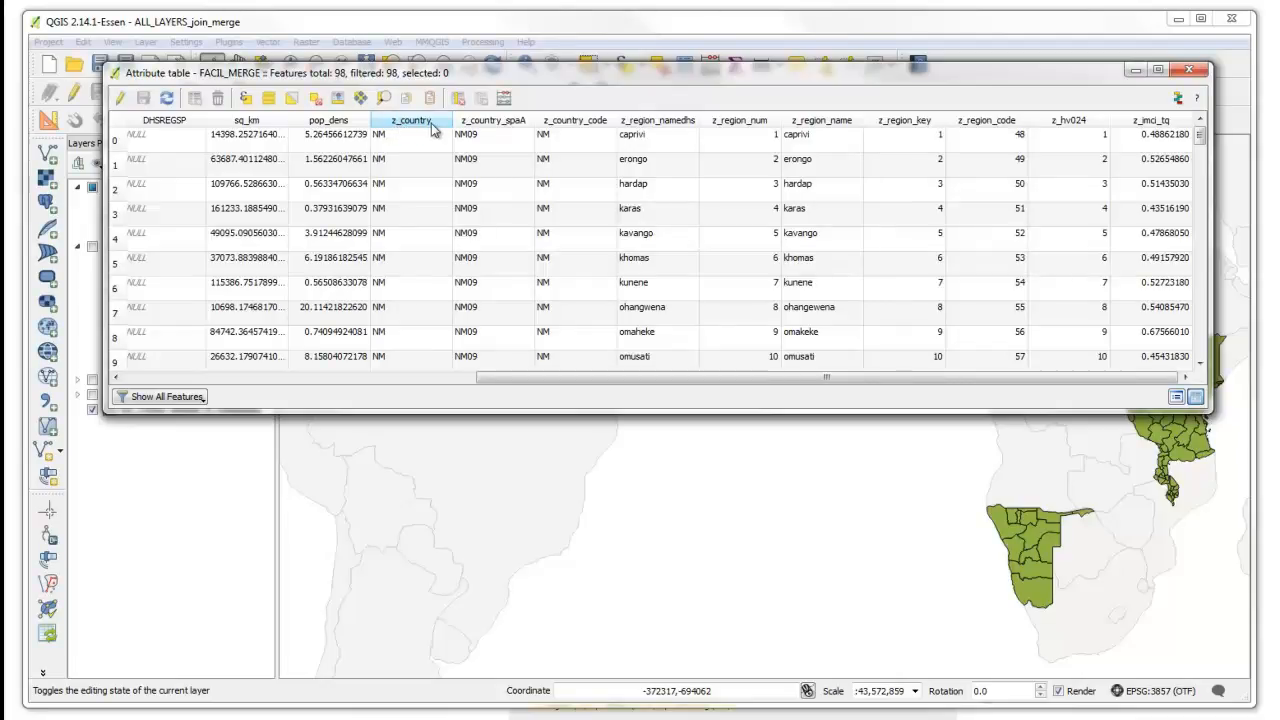
pyautogui.click(1188, 70)
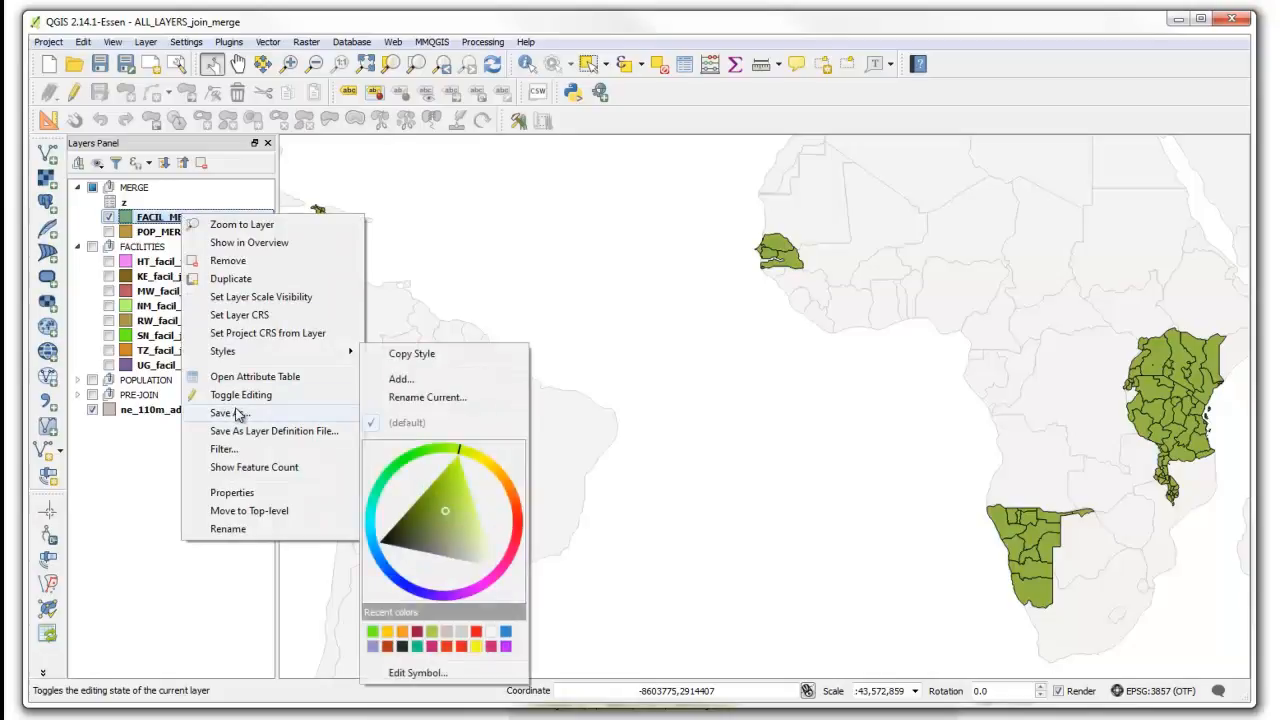
# - Save the joined FACIL_MERGE layer to the Desktop as an ESRI Shapefile named test_join and add it to the map
pyautogui.click(236, 412)
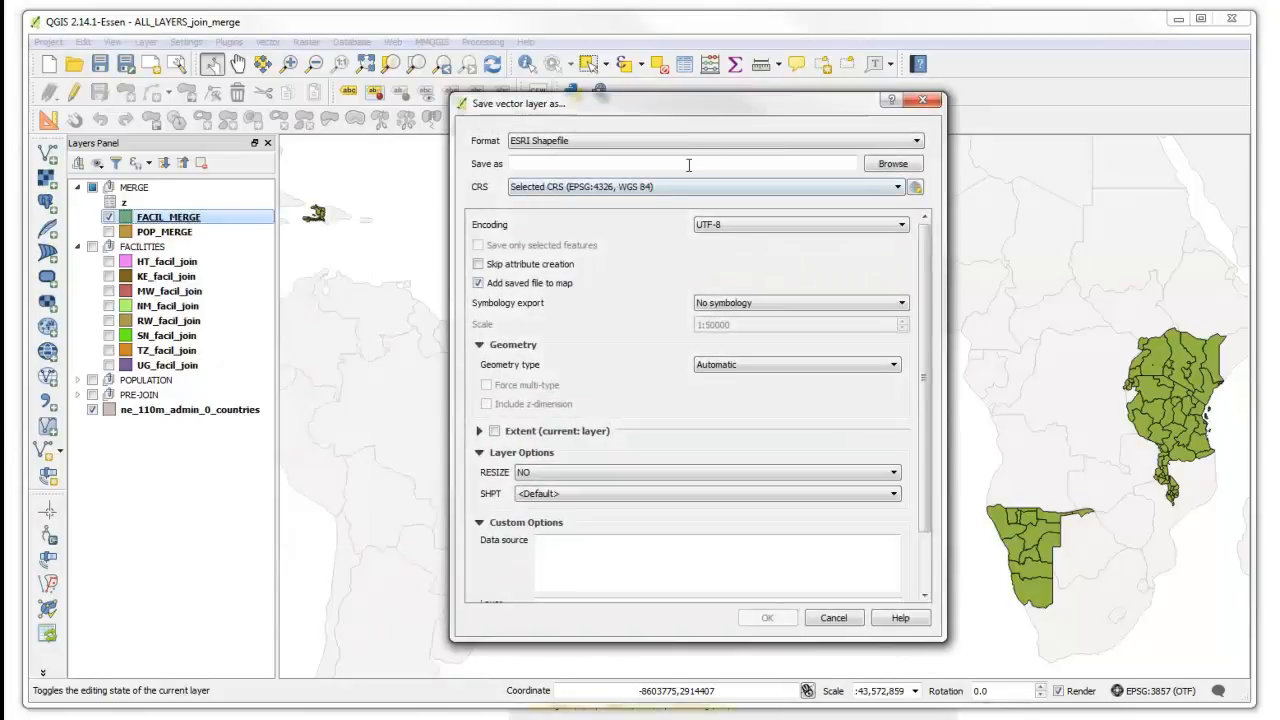
pyautogui.click(893, 163)
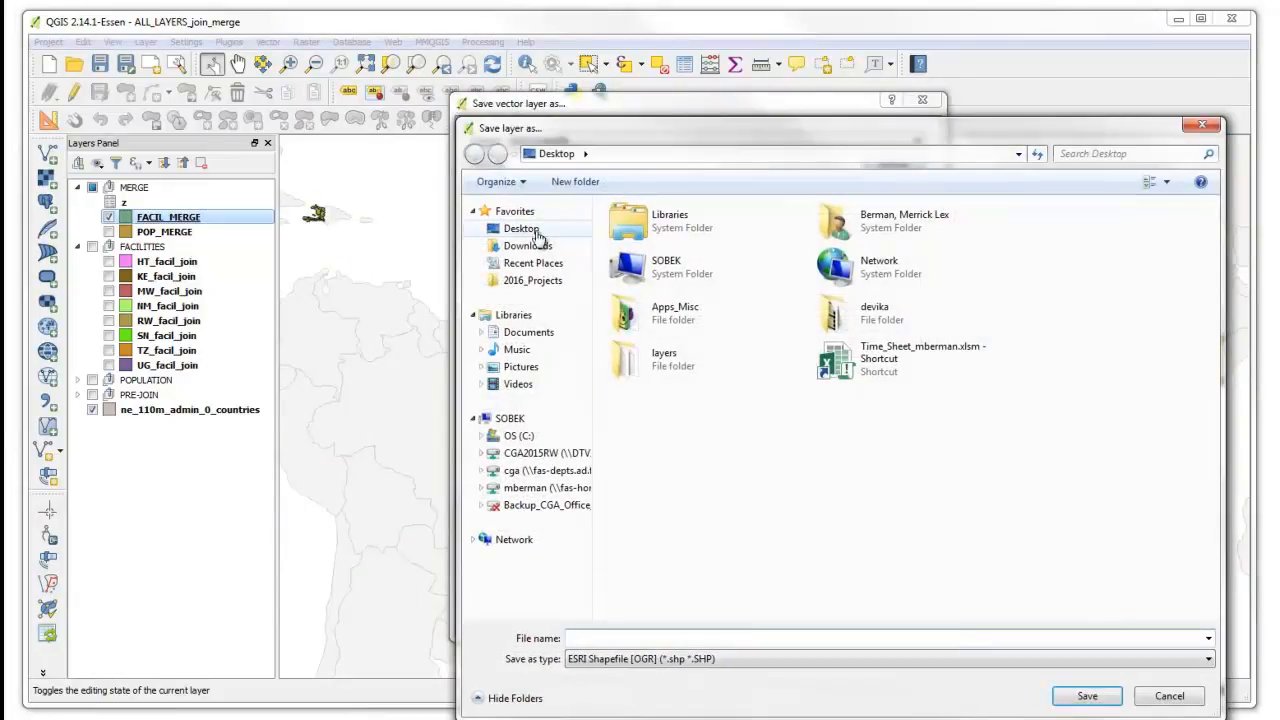
pyautogui.click(592, 637)
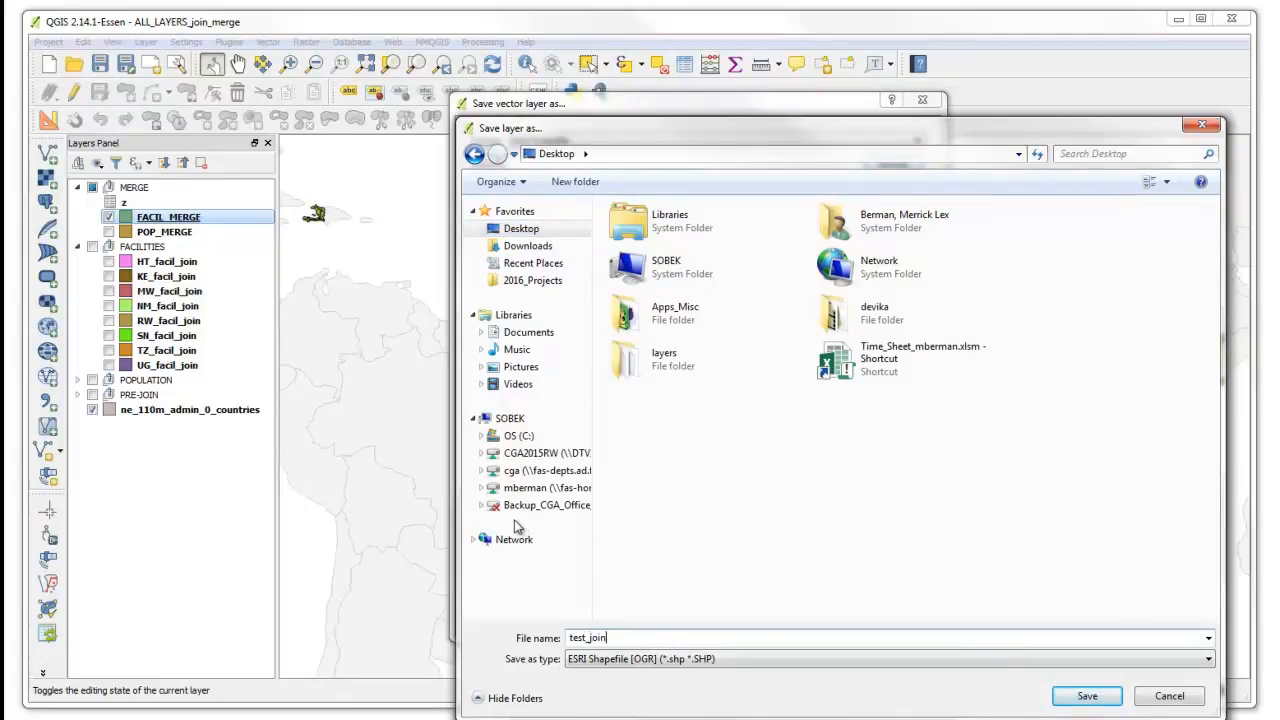
pyautogui.moveTo(668, 142); pyautogui.dragTo(365, 80)
pyautogui.click(786, 634)
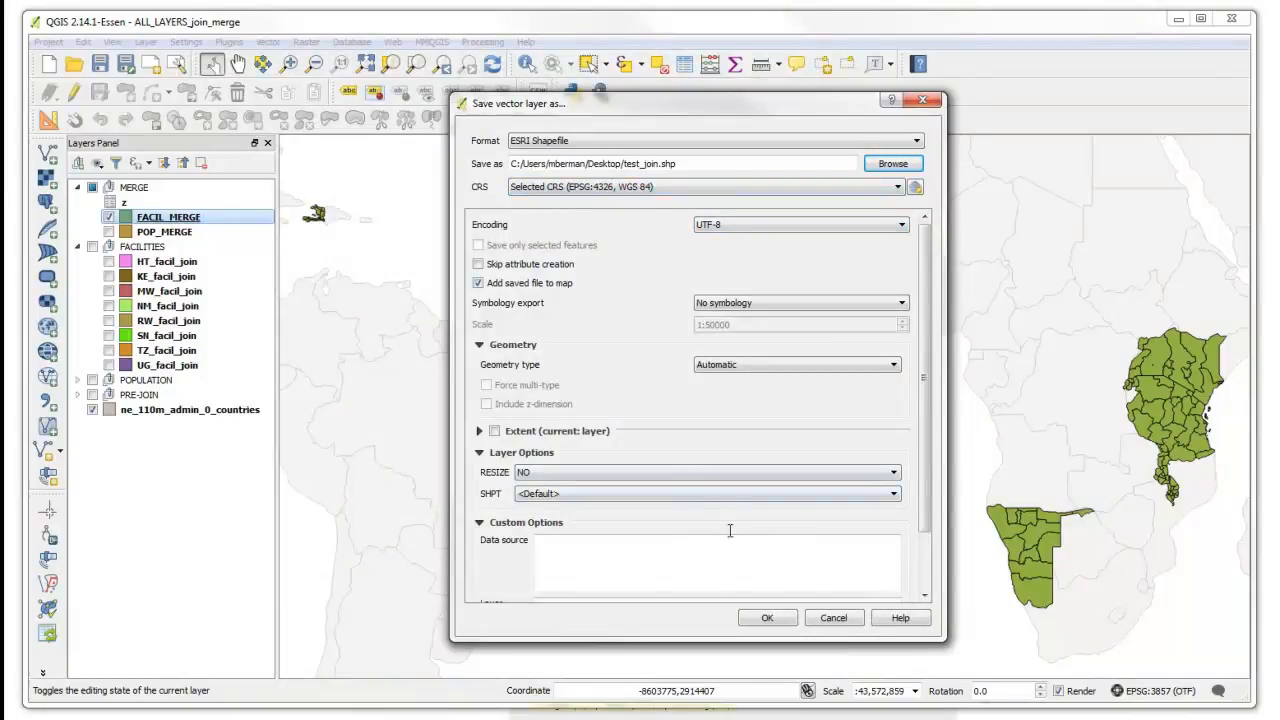
pyautogui.click(770, 619)
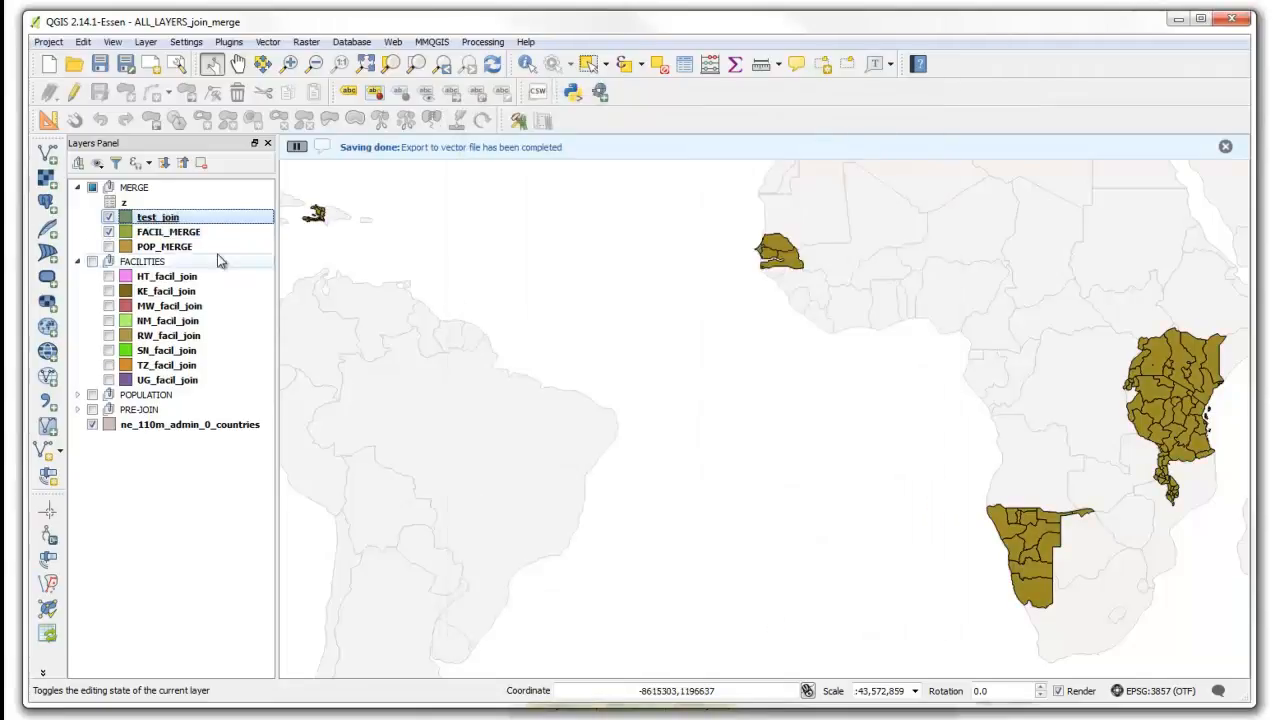
# - Review the shortened field names and joined values in the attribute table of test_join, and close it
pyautogui.rightClick(167, 221)
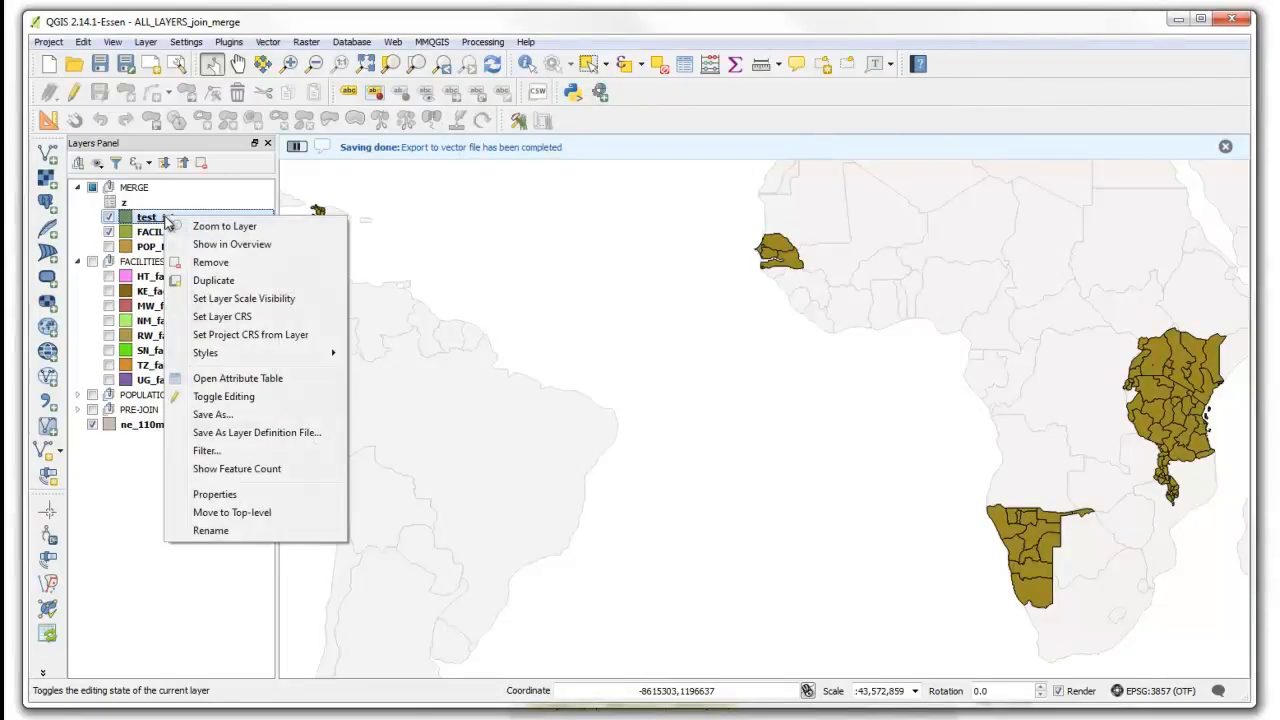
pyautogui.click(228, 381)
pyautogui.moveTo(360, 377); pyautogui.dragTo(923, 404)
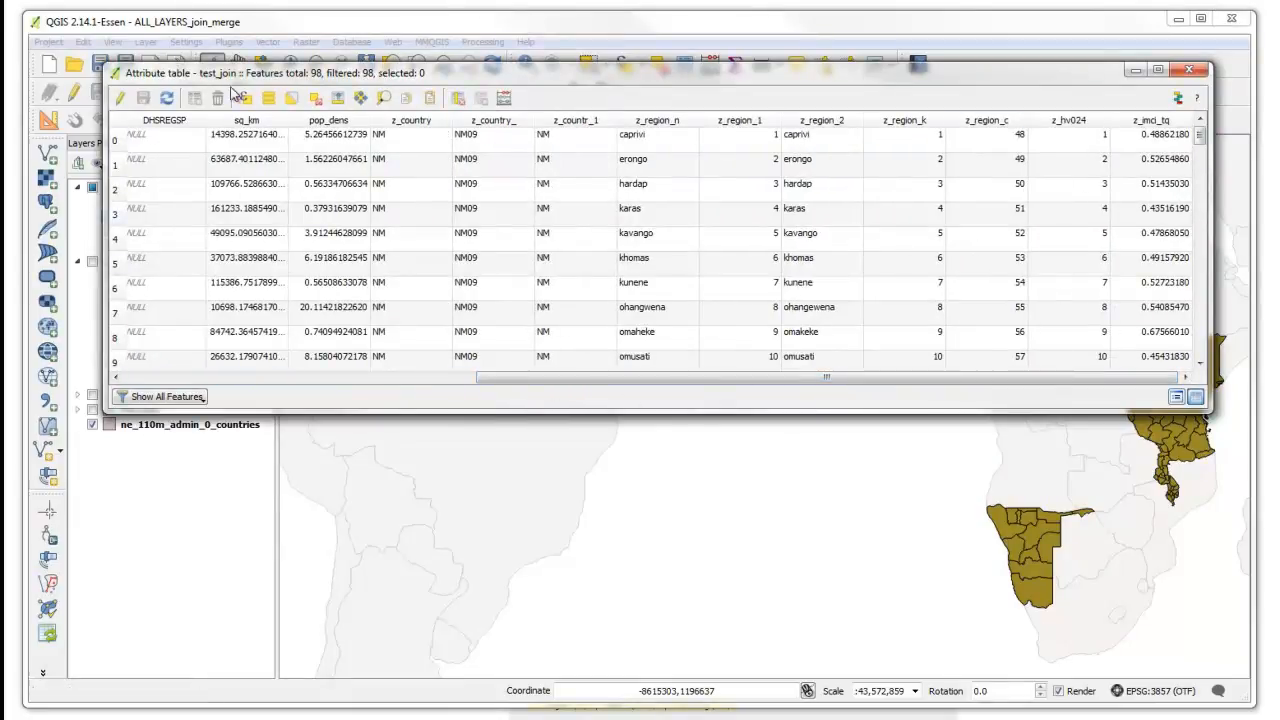
pyautogui.moveTo(616, 377); pyautogui.dragTo(745, 387)
pyautogui.click(1187, 70)
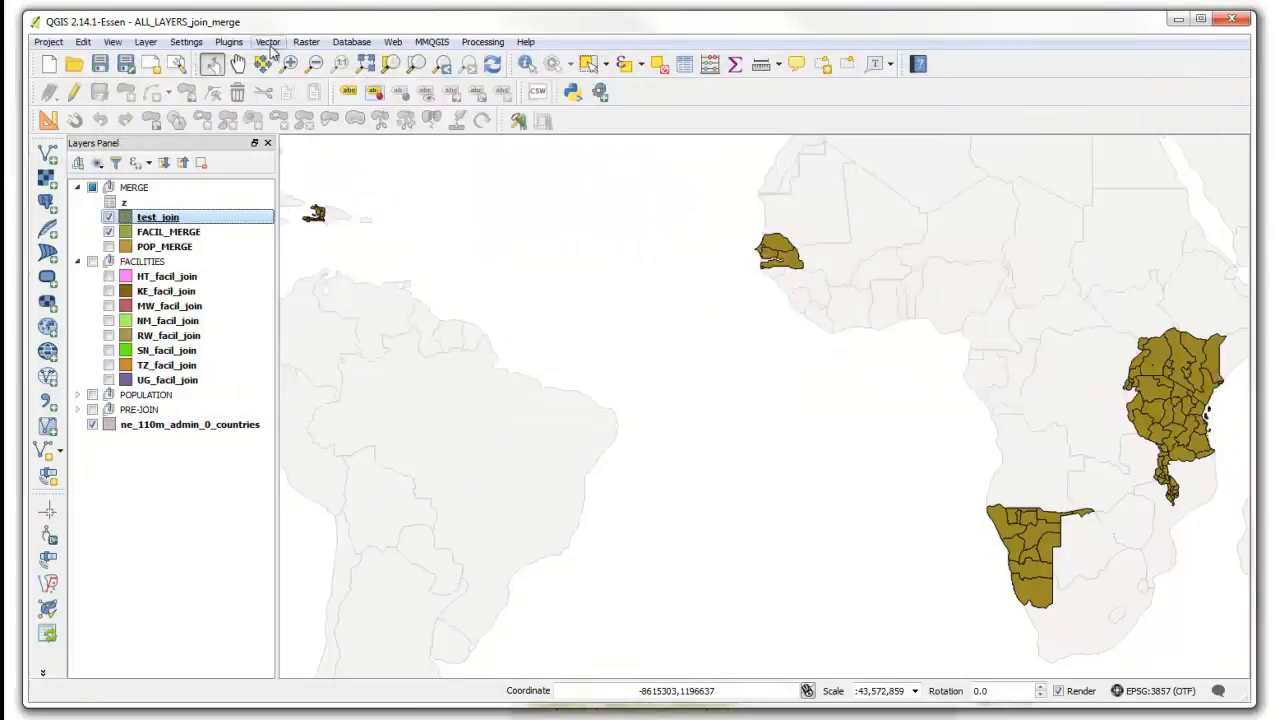
# - Examine the types of the joined fields of test_join in Table Manager, and close it
pyautogui.click(268, 43)
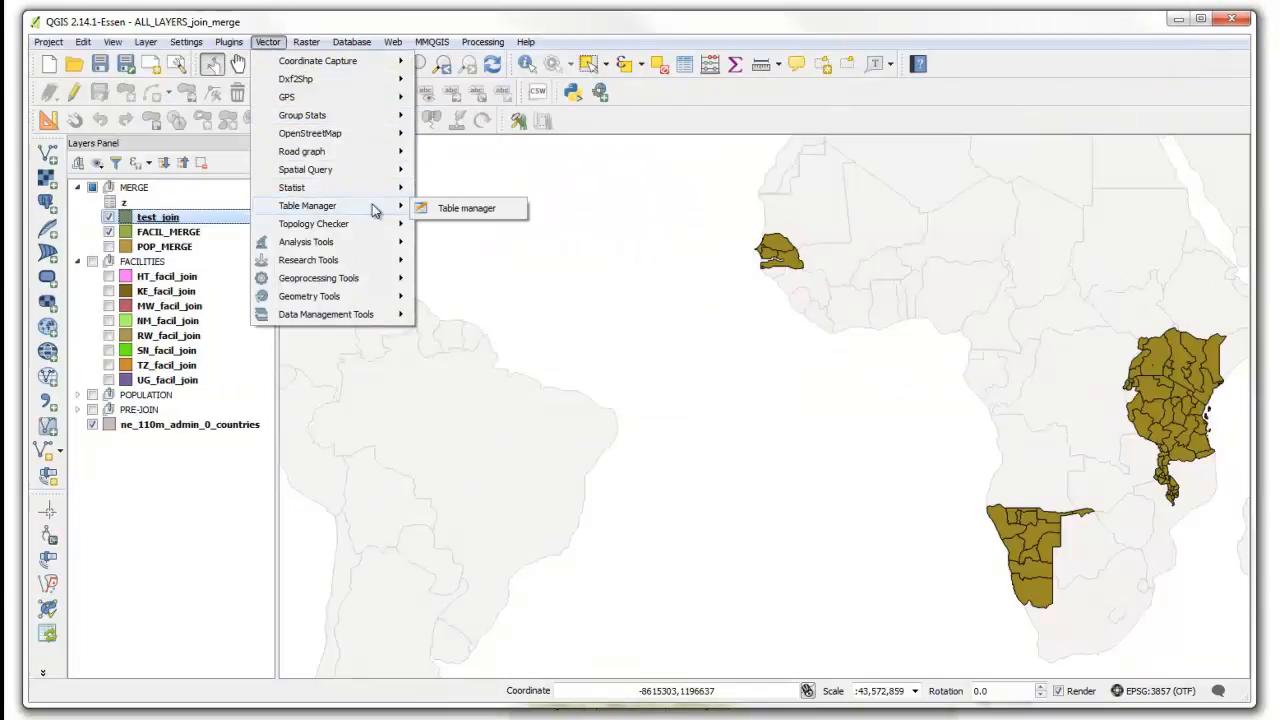
pyautogui.click(436, 205)
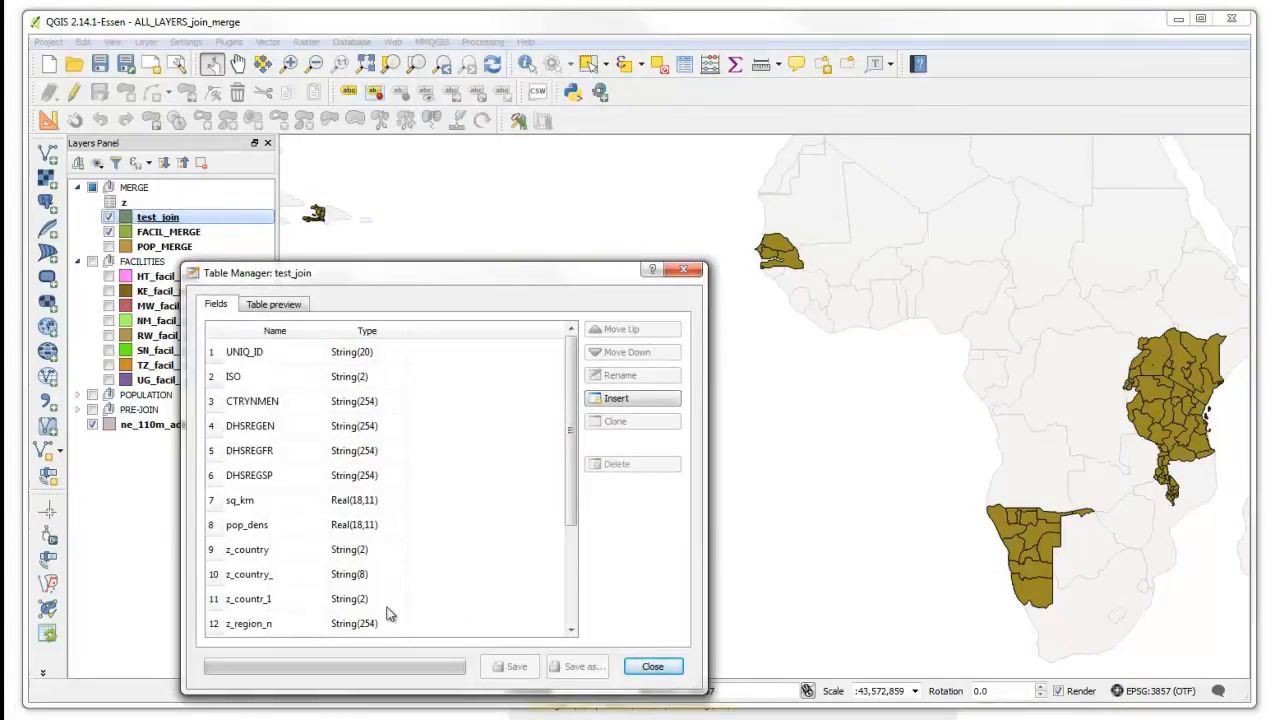
pyautogui.moveTo(570, 485); pyautogui.dragTo(568, 580)
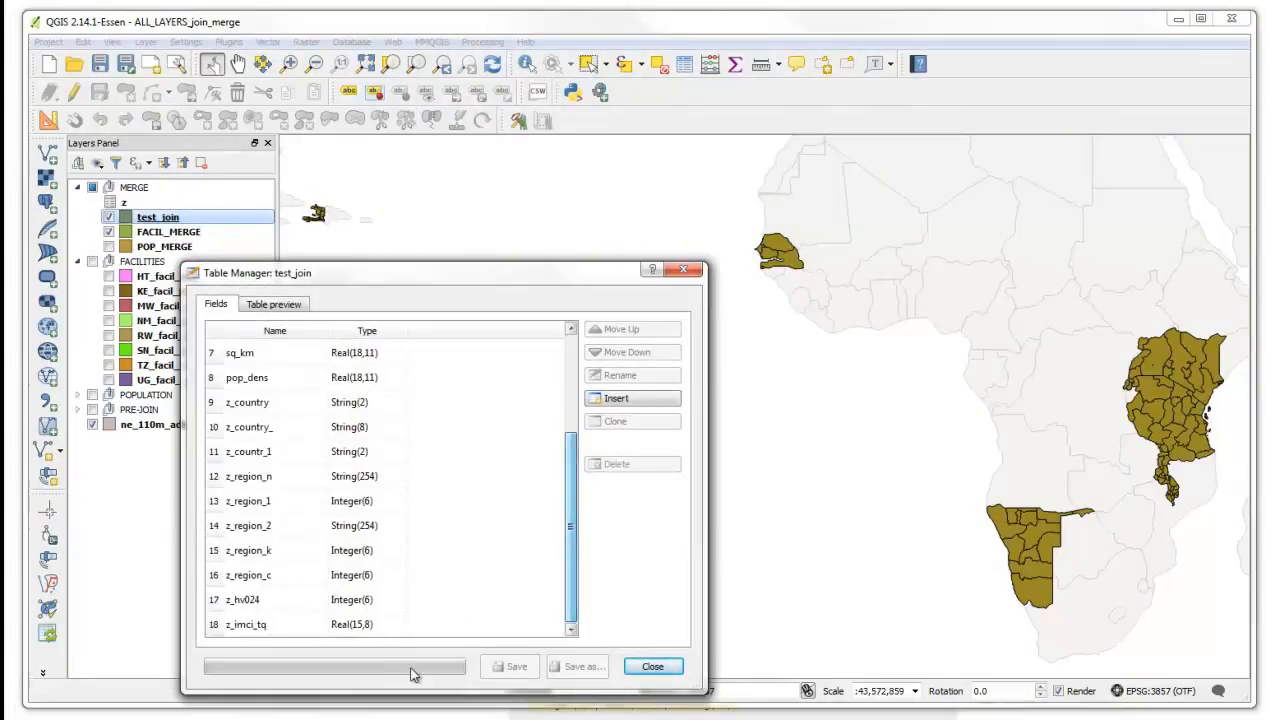
pyautogui.click(651, 667)
# - Set the test_join layer style to Graduated, based on the z_imci_tq column
pyautogui.rightClick(160, 218)
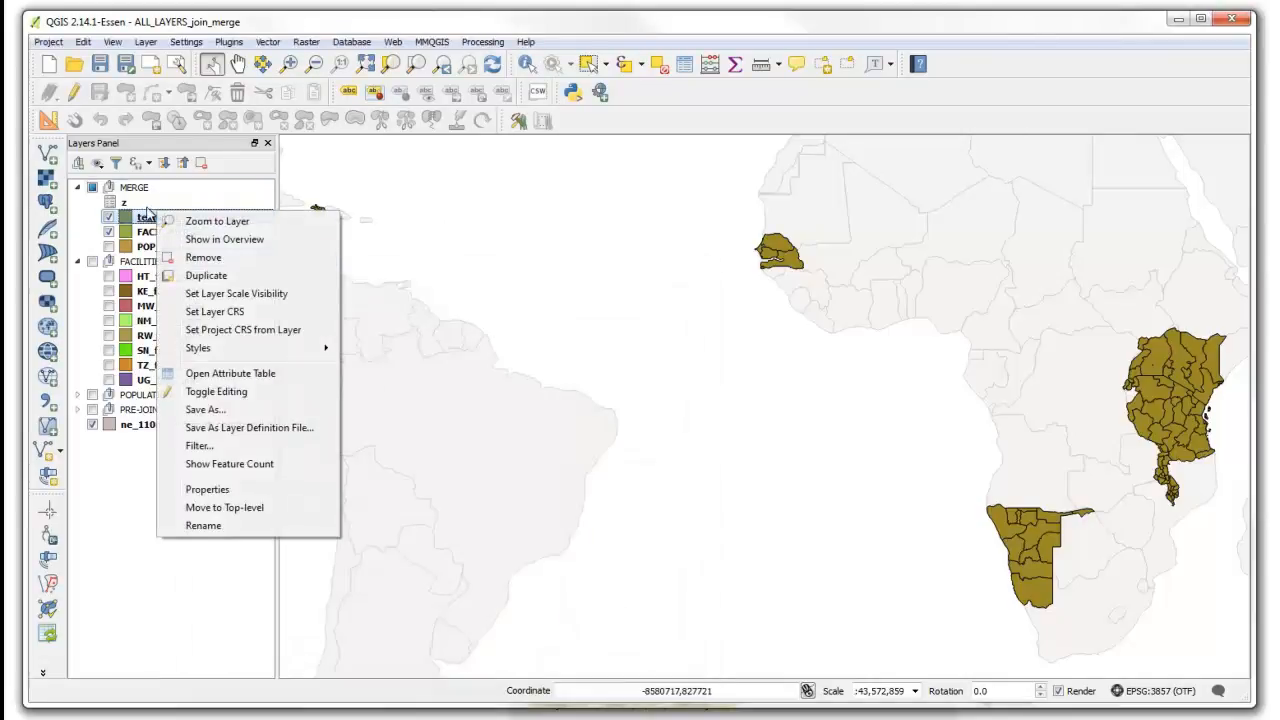
pyautogui.click(229, 489)
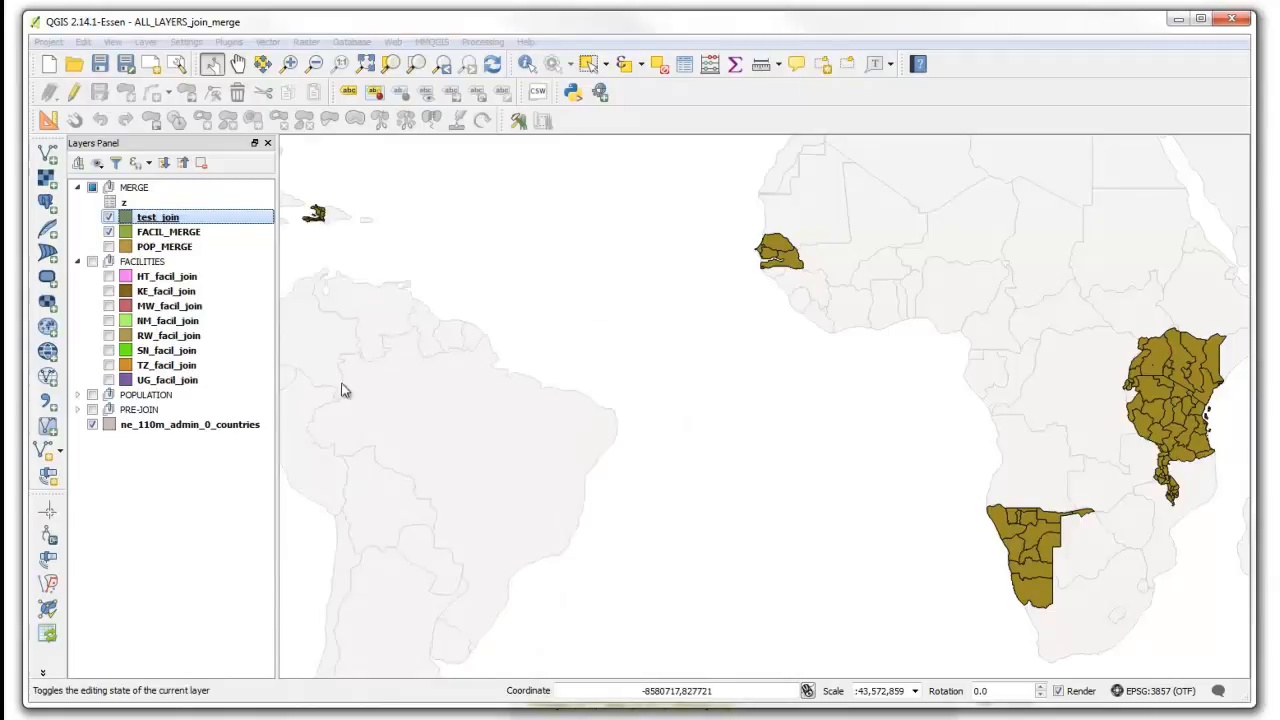
pyautogui.click(288, 160)
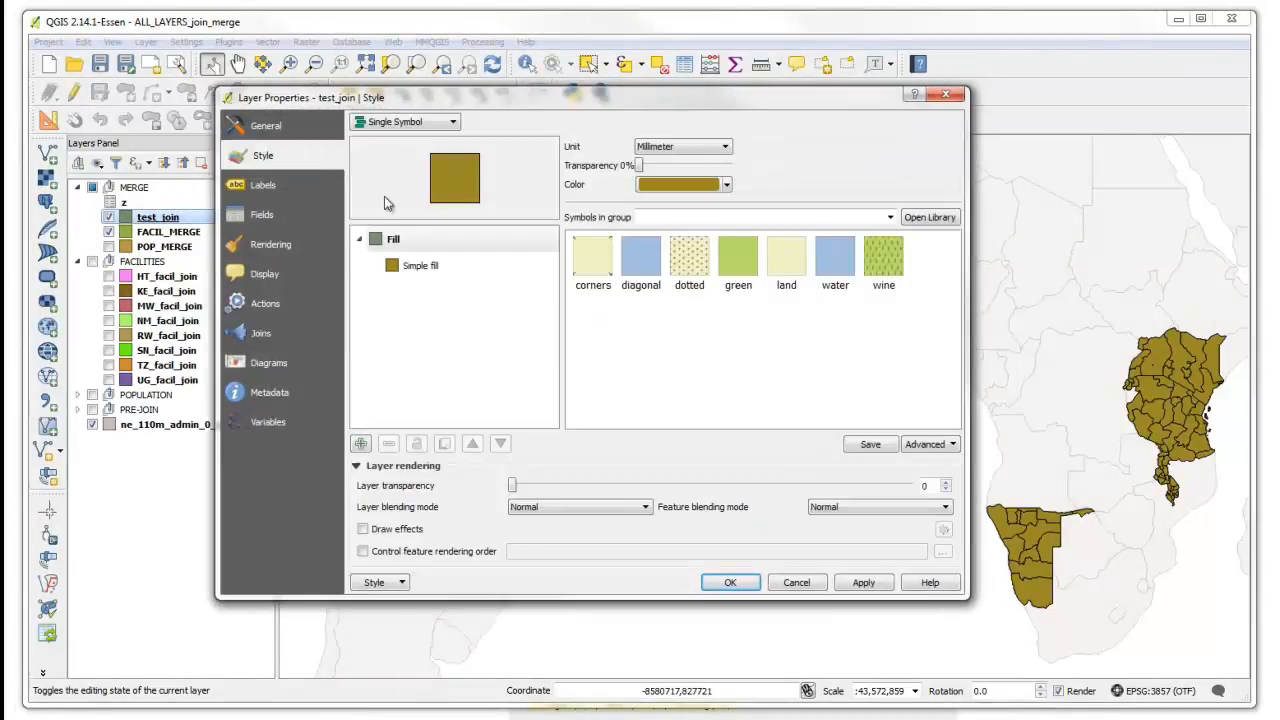
pyautogui.click(455, 122)
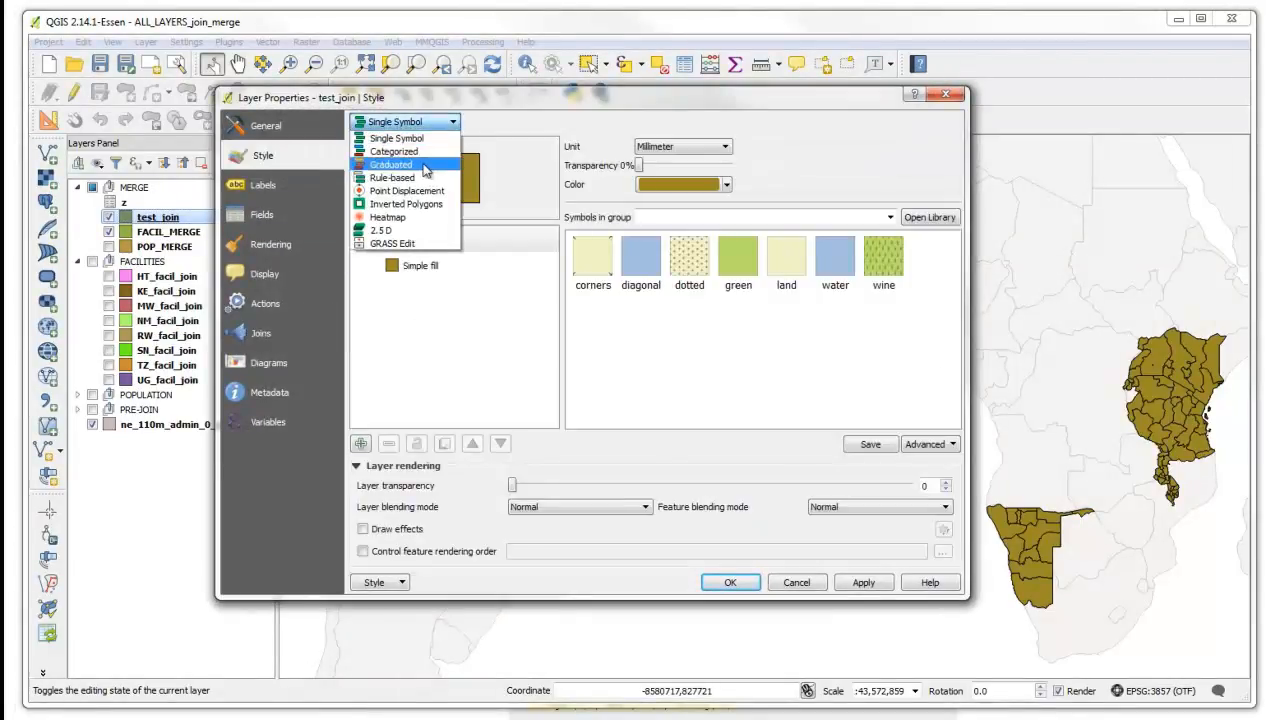
pyautogui.click(425, 166)
pyautogui.click(749, 146)
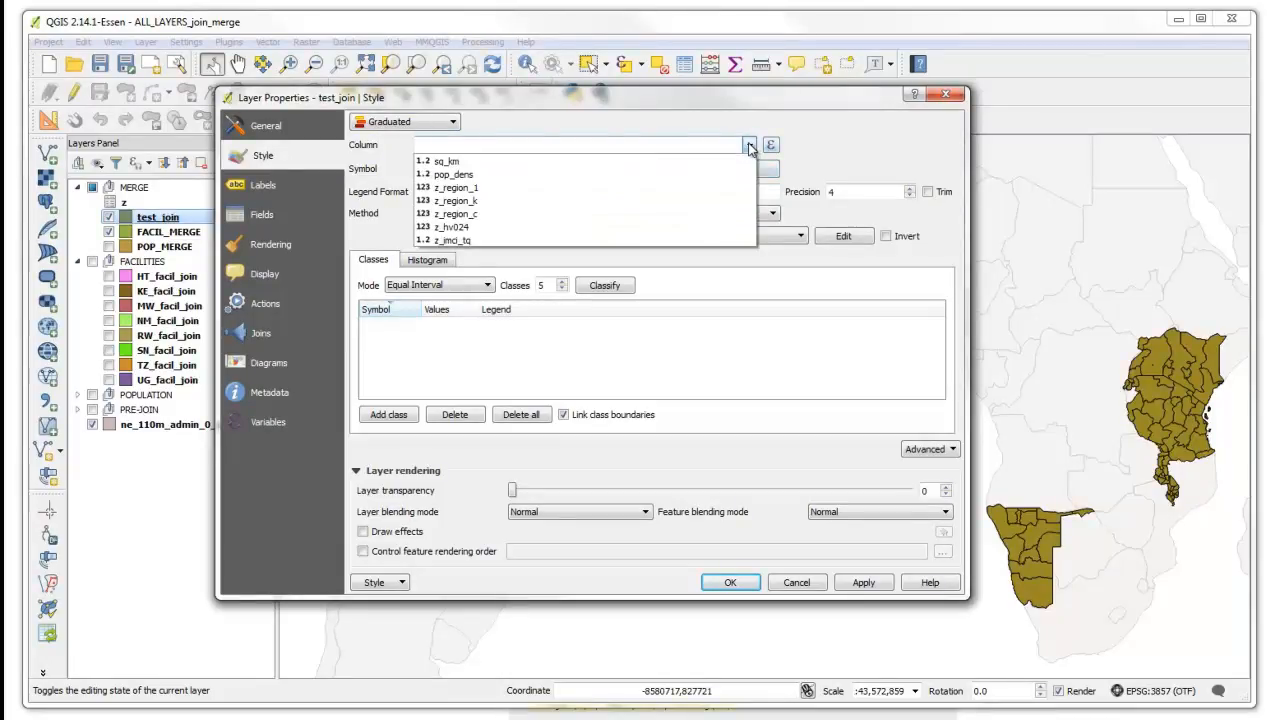
pyautogui.click(440, 239)
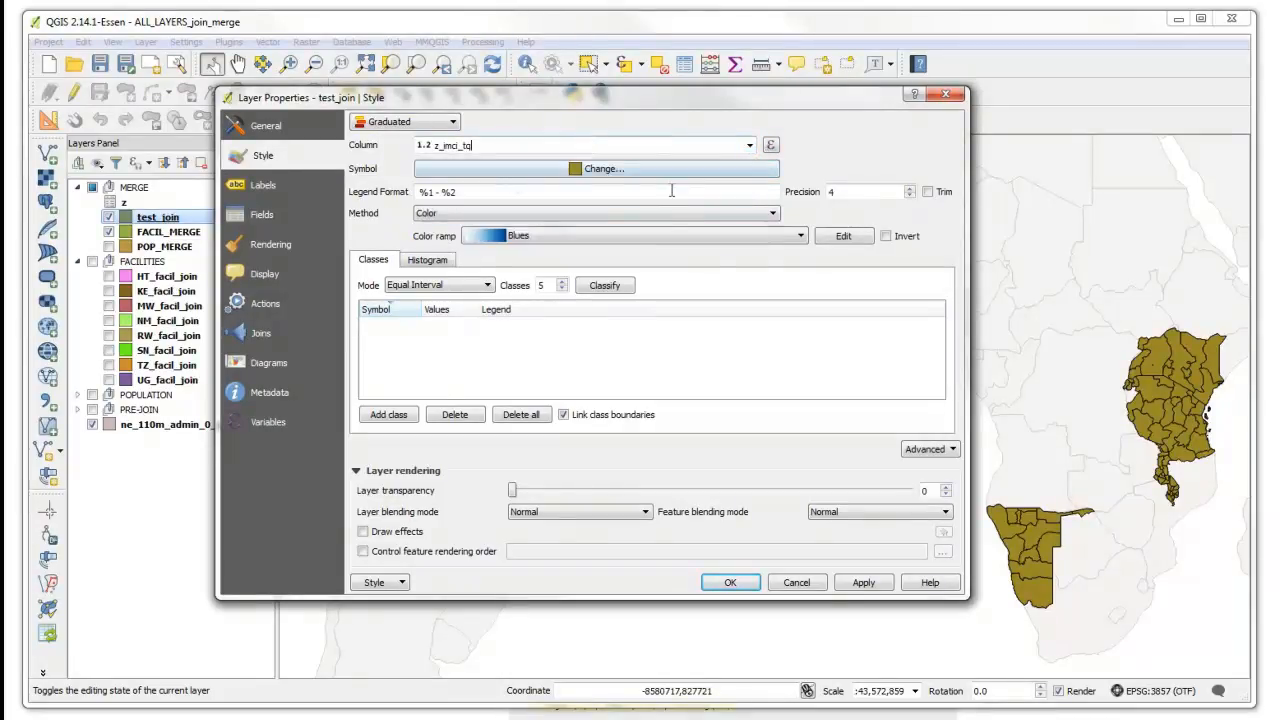
# - Choose the Spectral color ramp for the graduated style and invert it
pyautogui.click(777, 245)
pyautogui.moveTo(801, 272); pyautogui.dragTo(800, 327)
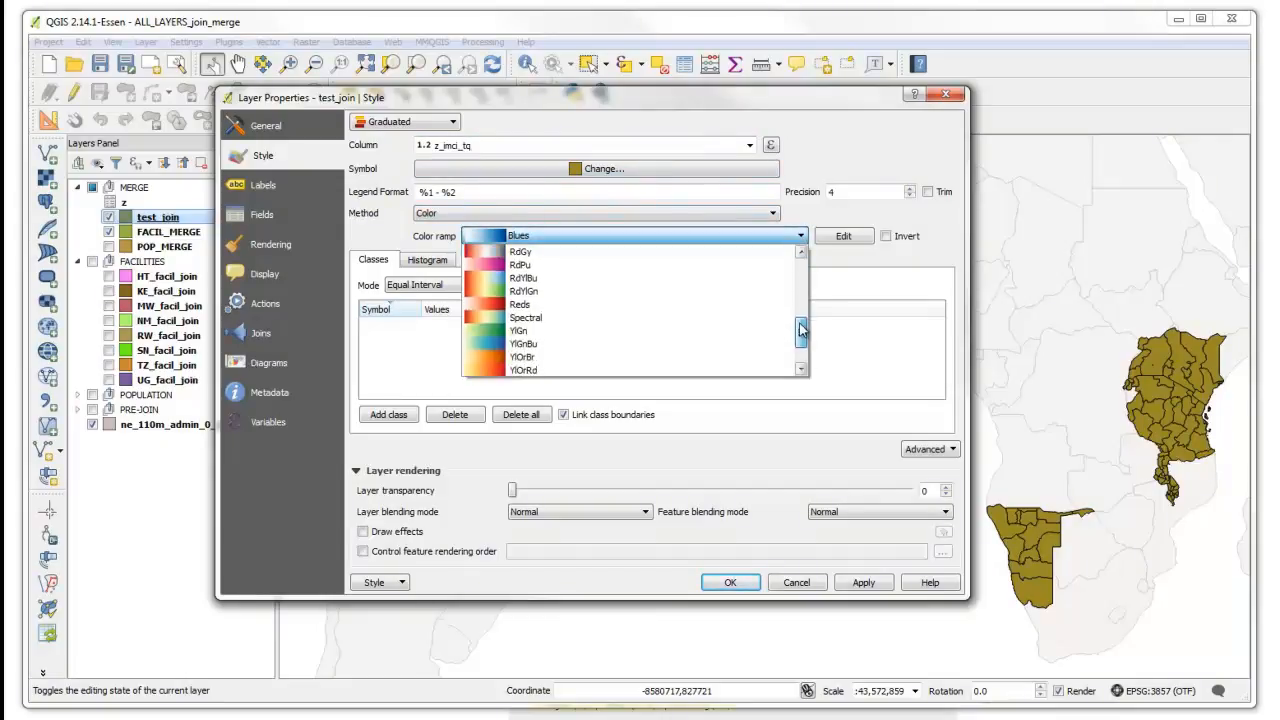
pyautogui.click(640, 331)
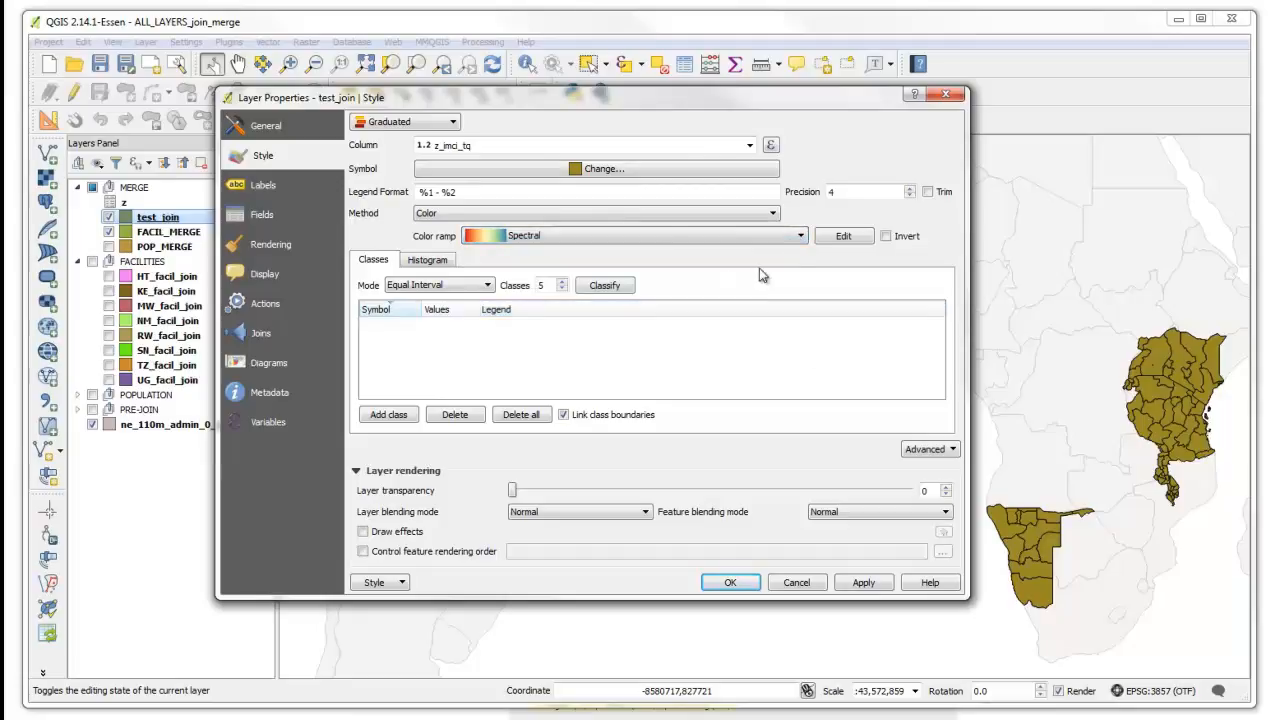
pyautogui.click(886, 237)
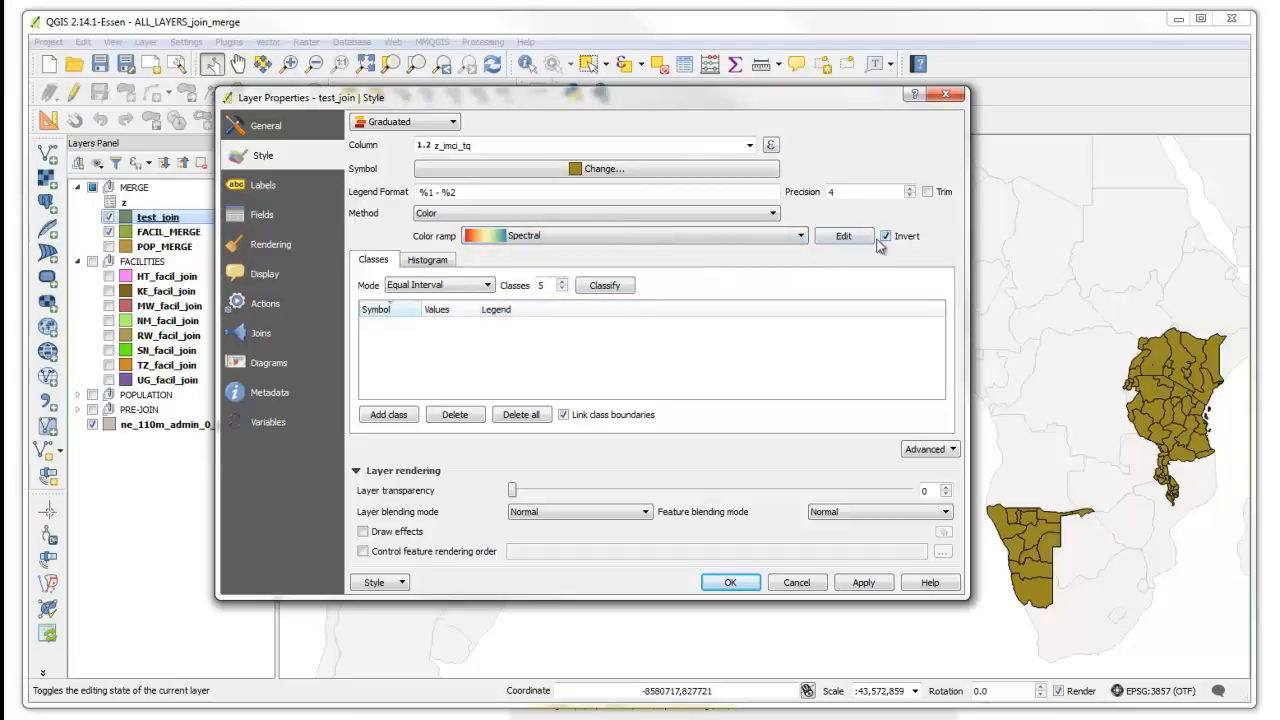
# - Classify the z_imci_tq values and set the classification mode to Quantile (Equal Count)
pyautogui.click(605, 286)
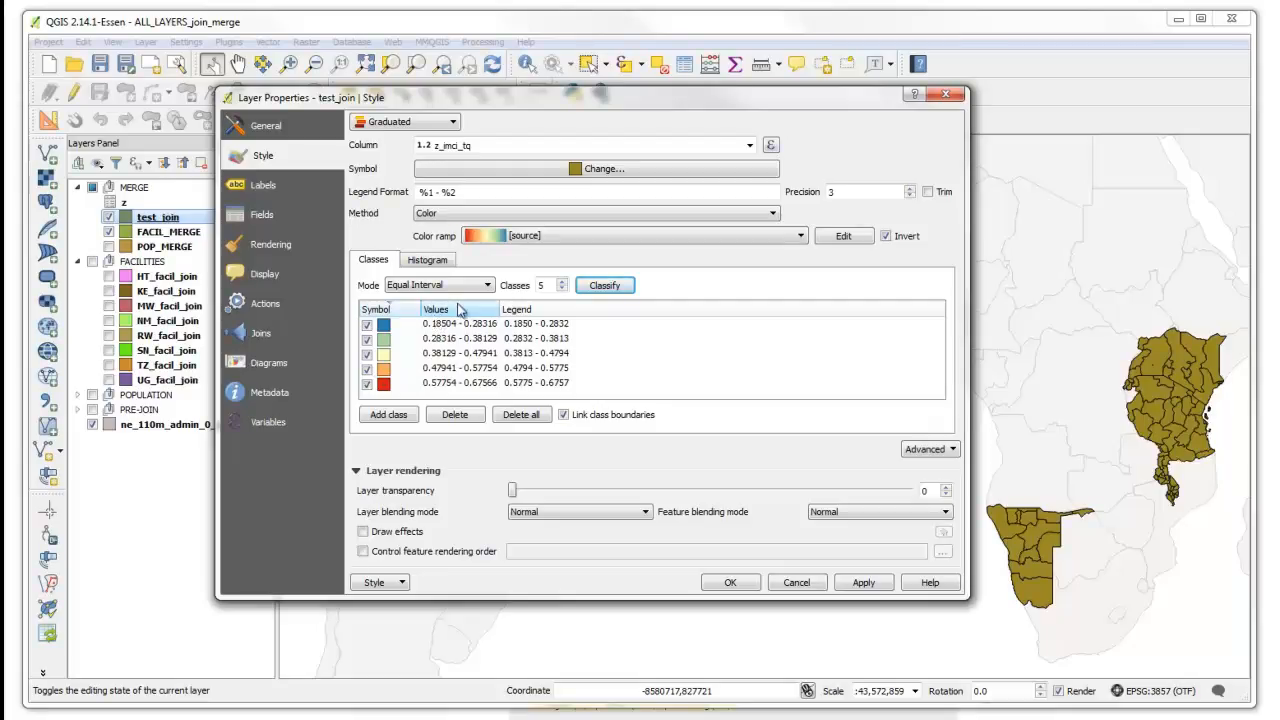
pyautogui.click(489, 286)
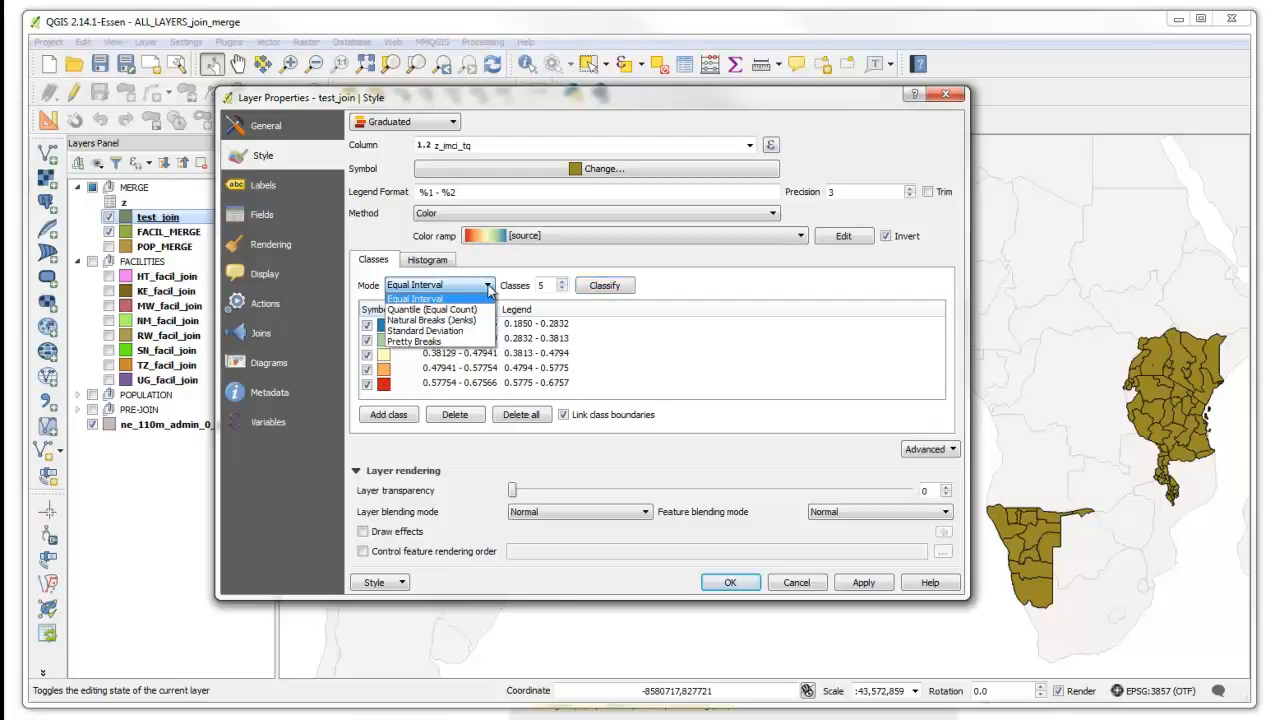
pyautogui.click(432, 303)
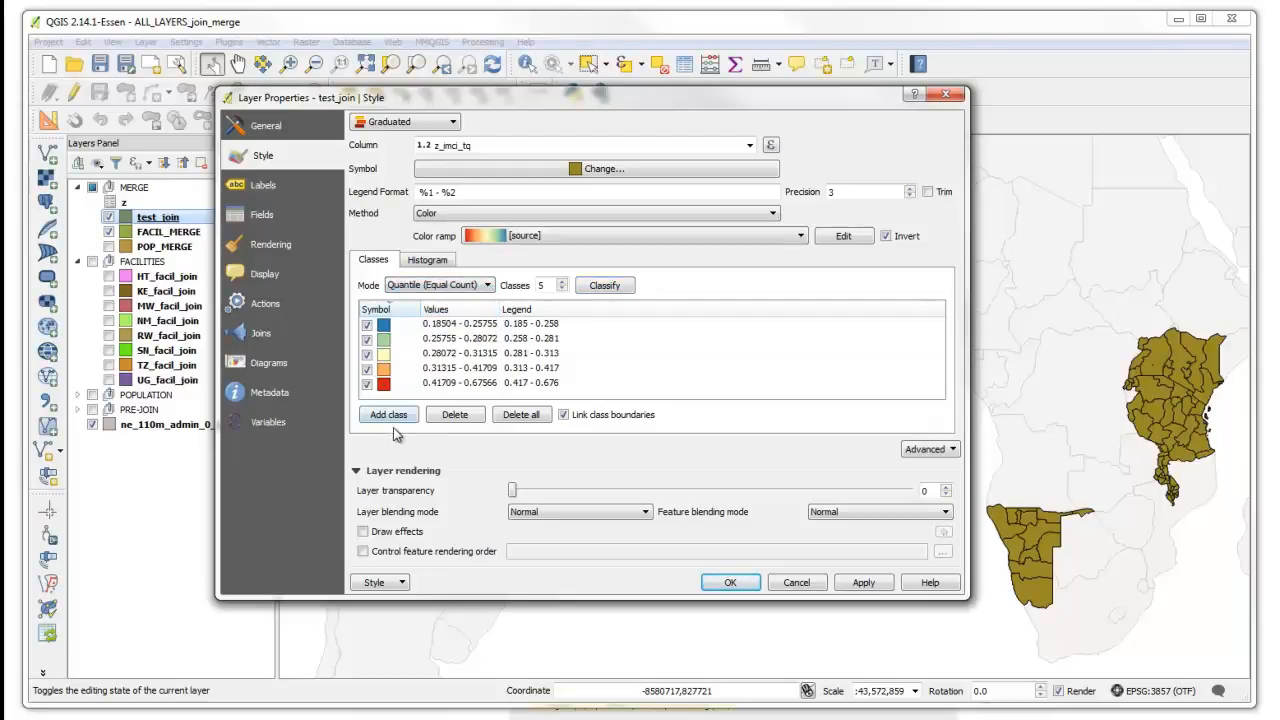
# - Increase the number of classes to 8, apply the graduated style to test_join, and close its layer properties
pyautogui.click(562, 283)
pyautogui.click(562, 283)
pyautogui.click(562, 283)
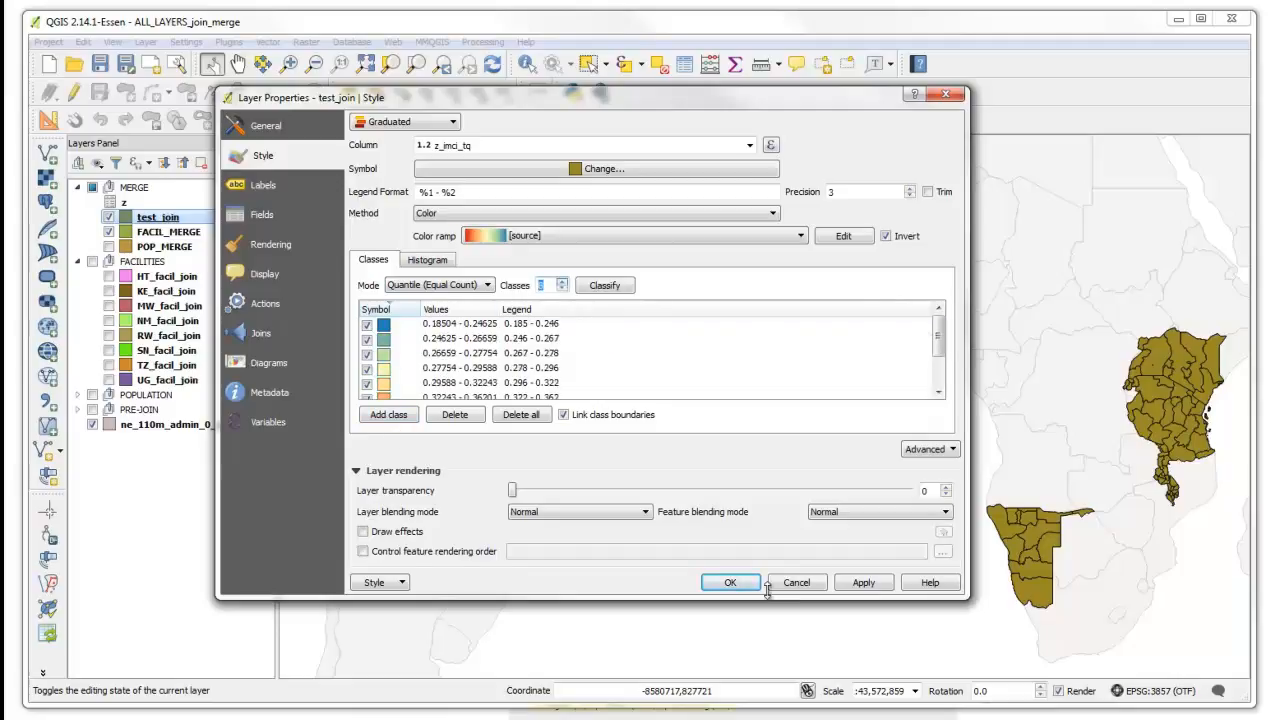
pyautogui.click(862, 589)
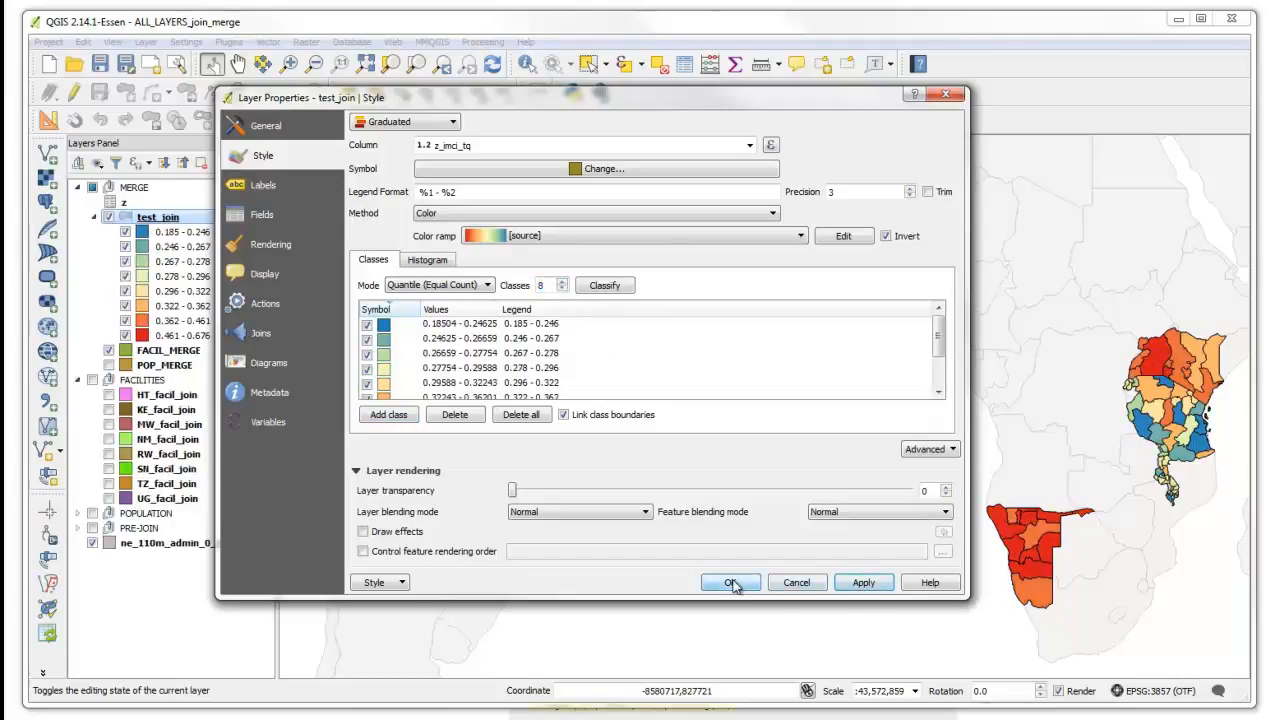
pyautogui.click(737, 582)
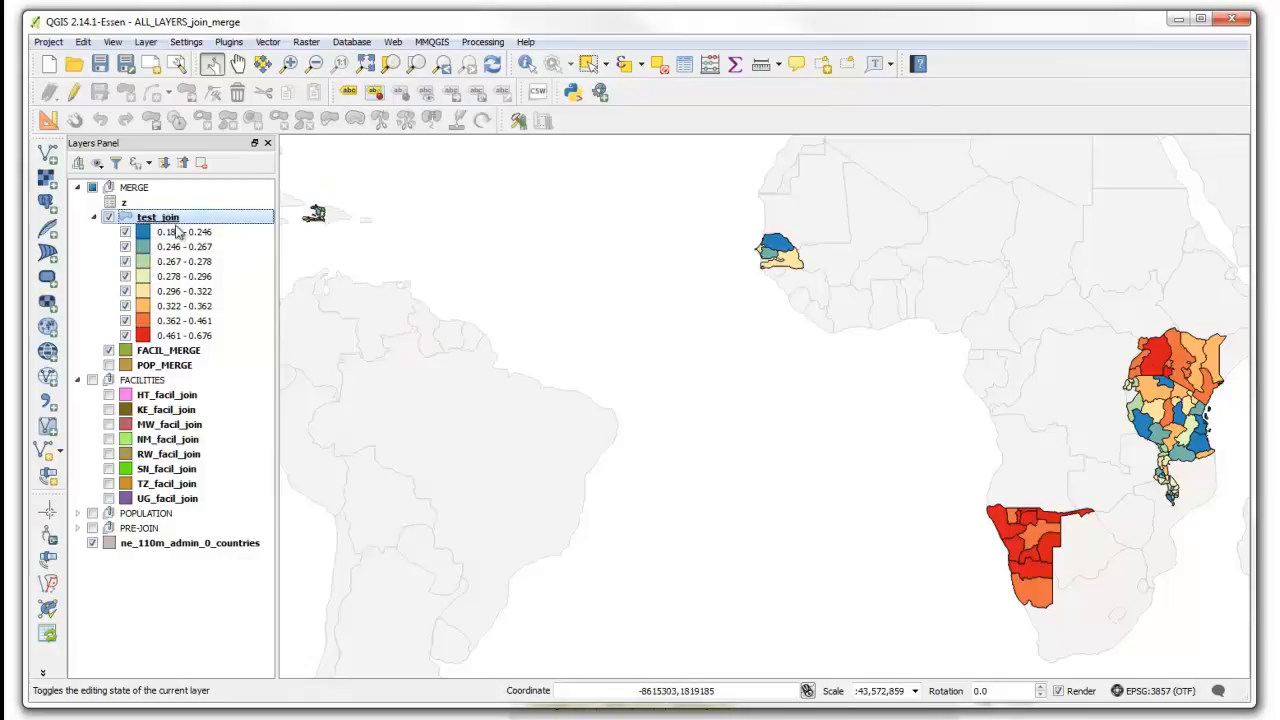